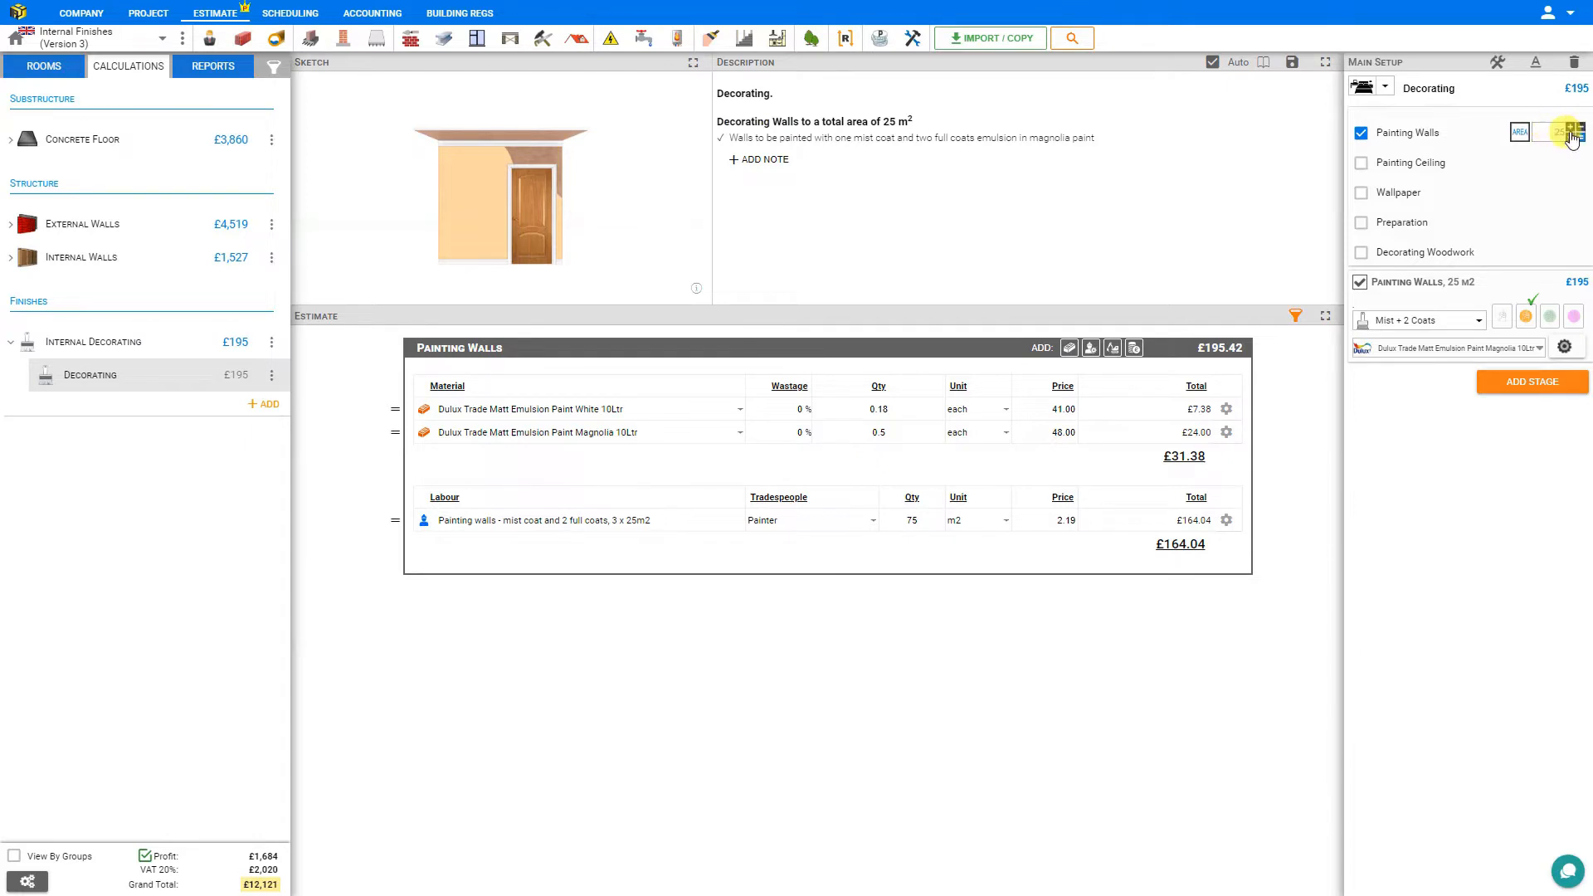
# Add a square section with an area of 9.6 m² to the Painting Walls area calculation.
pyautogui.click(1576, 138)
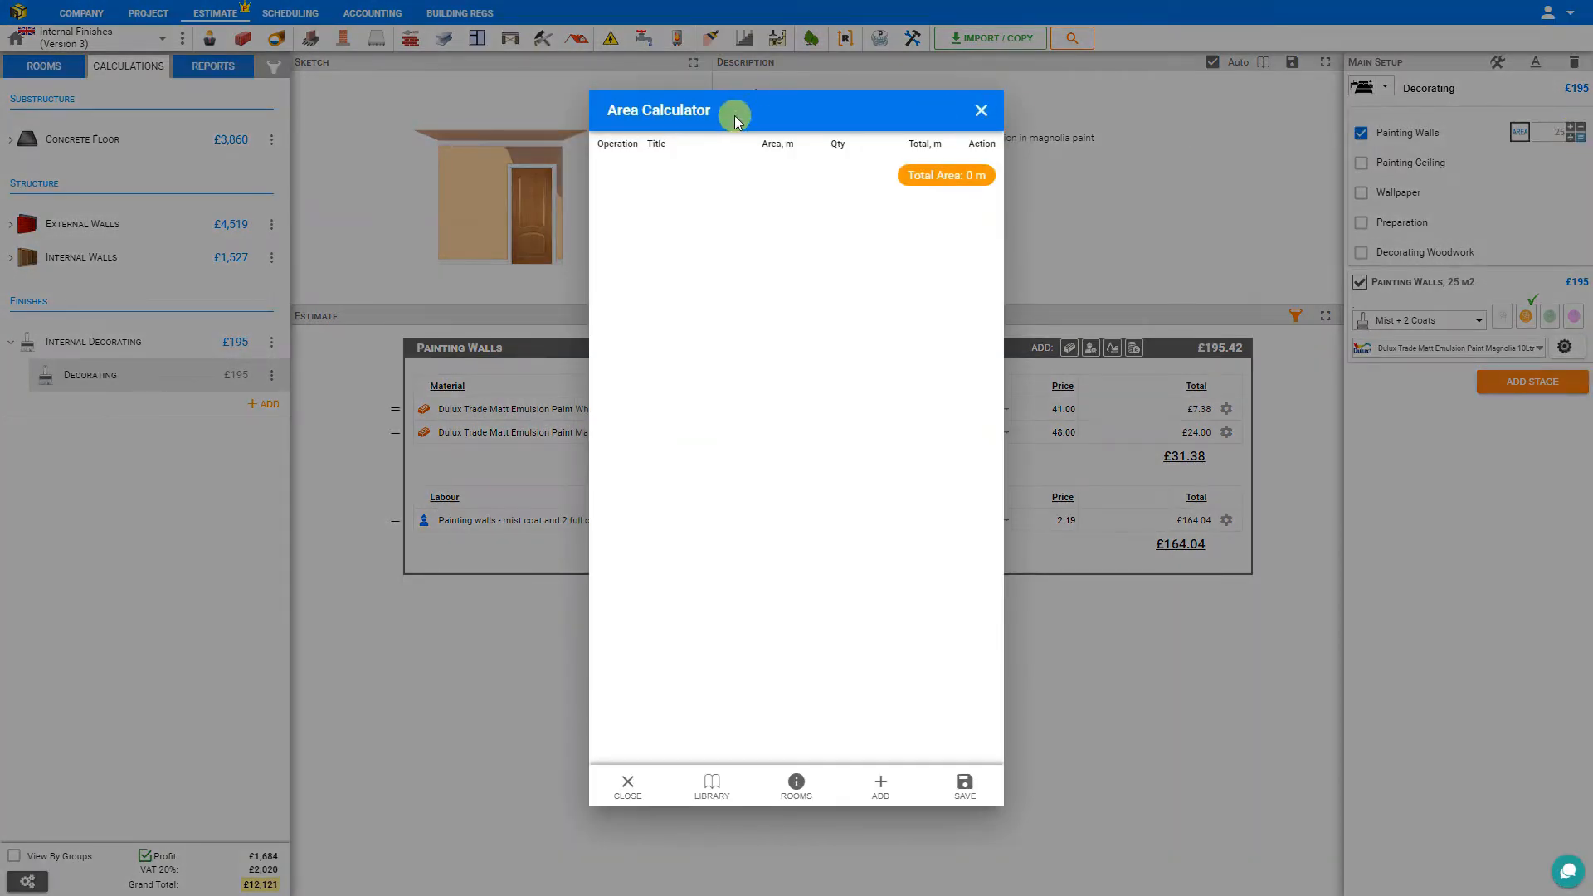
pyautogui.click(880, 788)
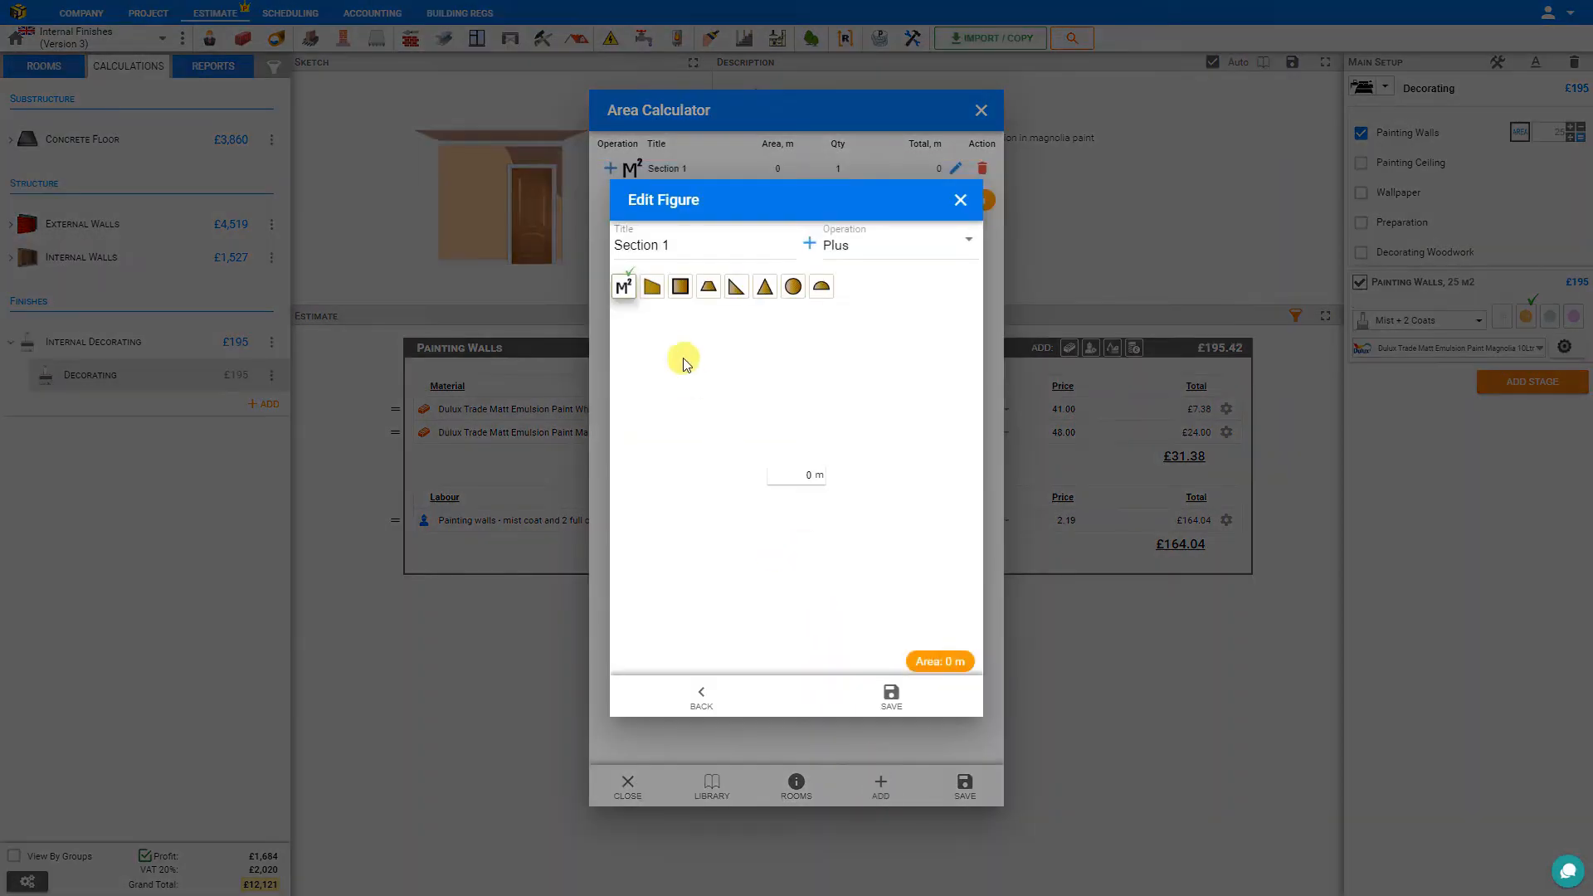
pyautogui.click(680, 287)
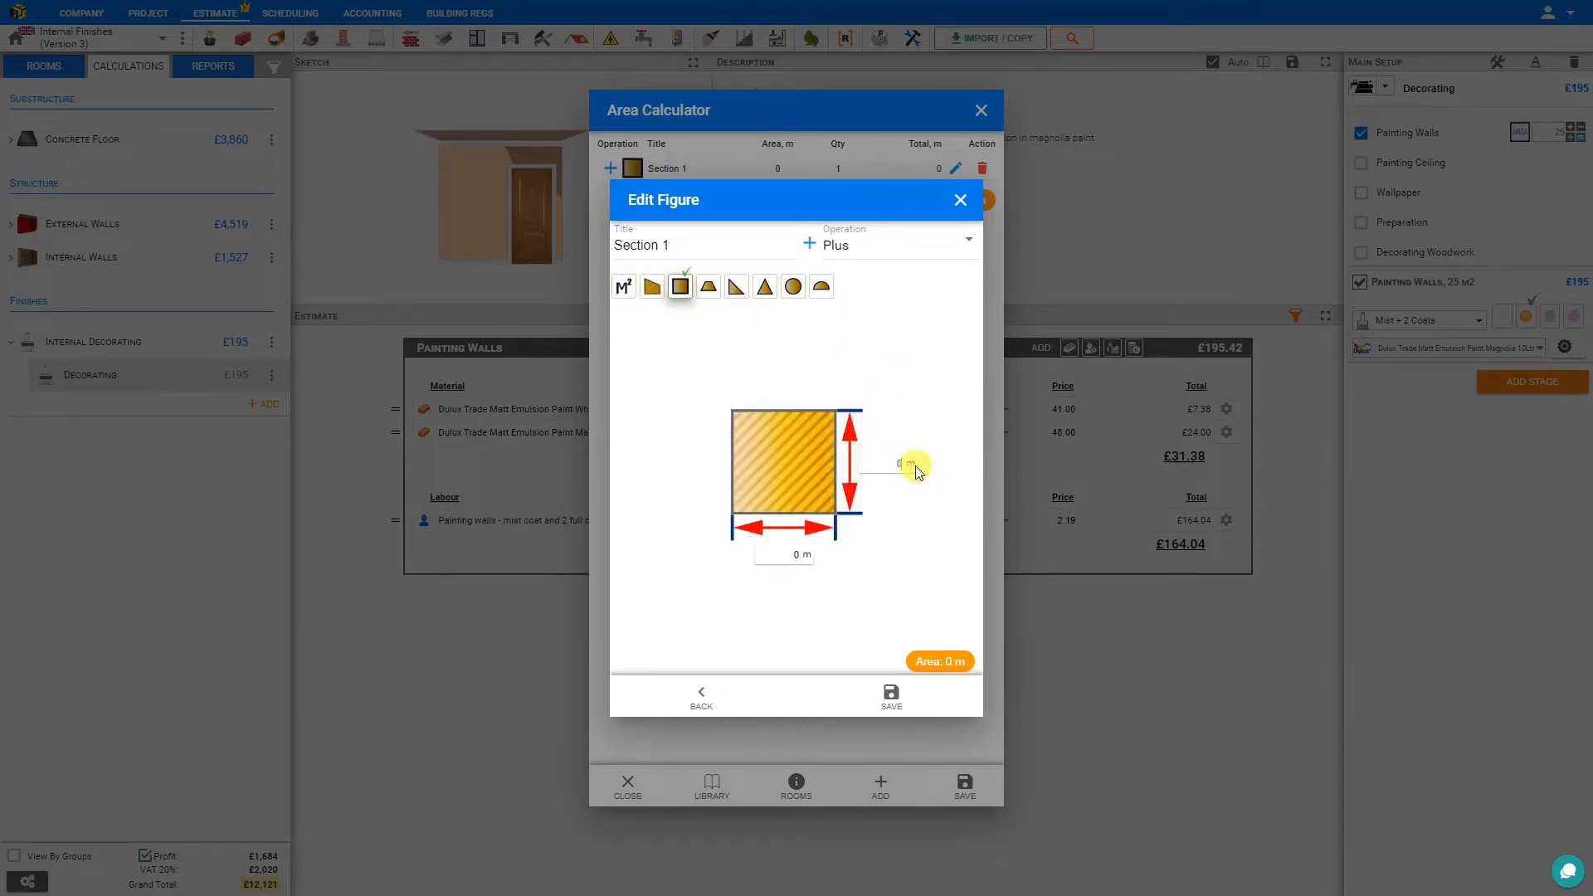
pyautogui.click(801, 558)
pyautogui.click(798, 555)
pyautogui.click(902, 710)
# Set the quantity of Section 1 to 4 in the area calculation.
pyautogui.click(778, 169)
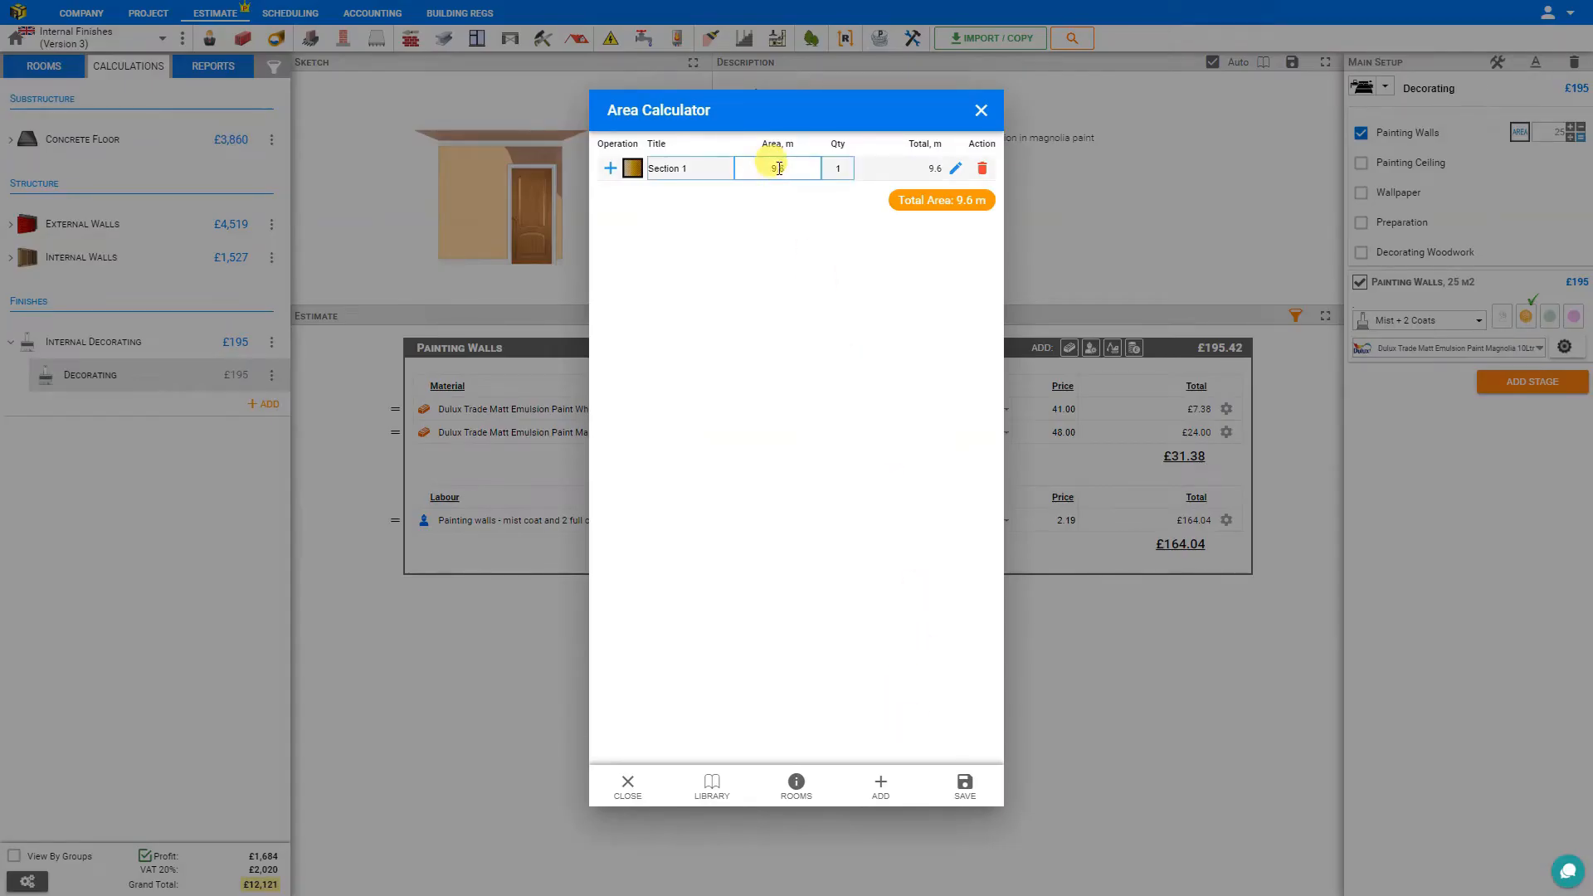
pyautogui.click(942, 212)
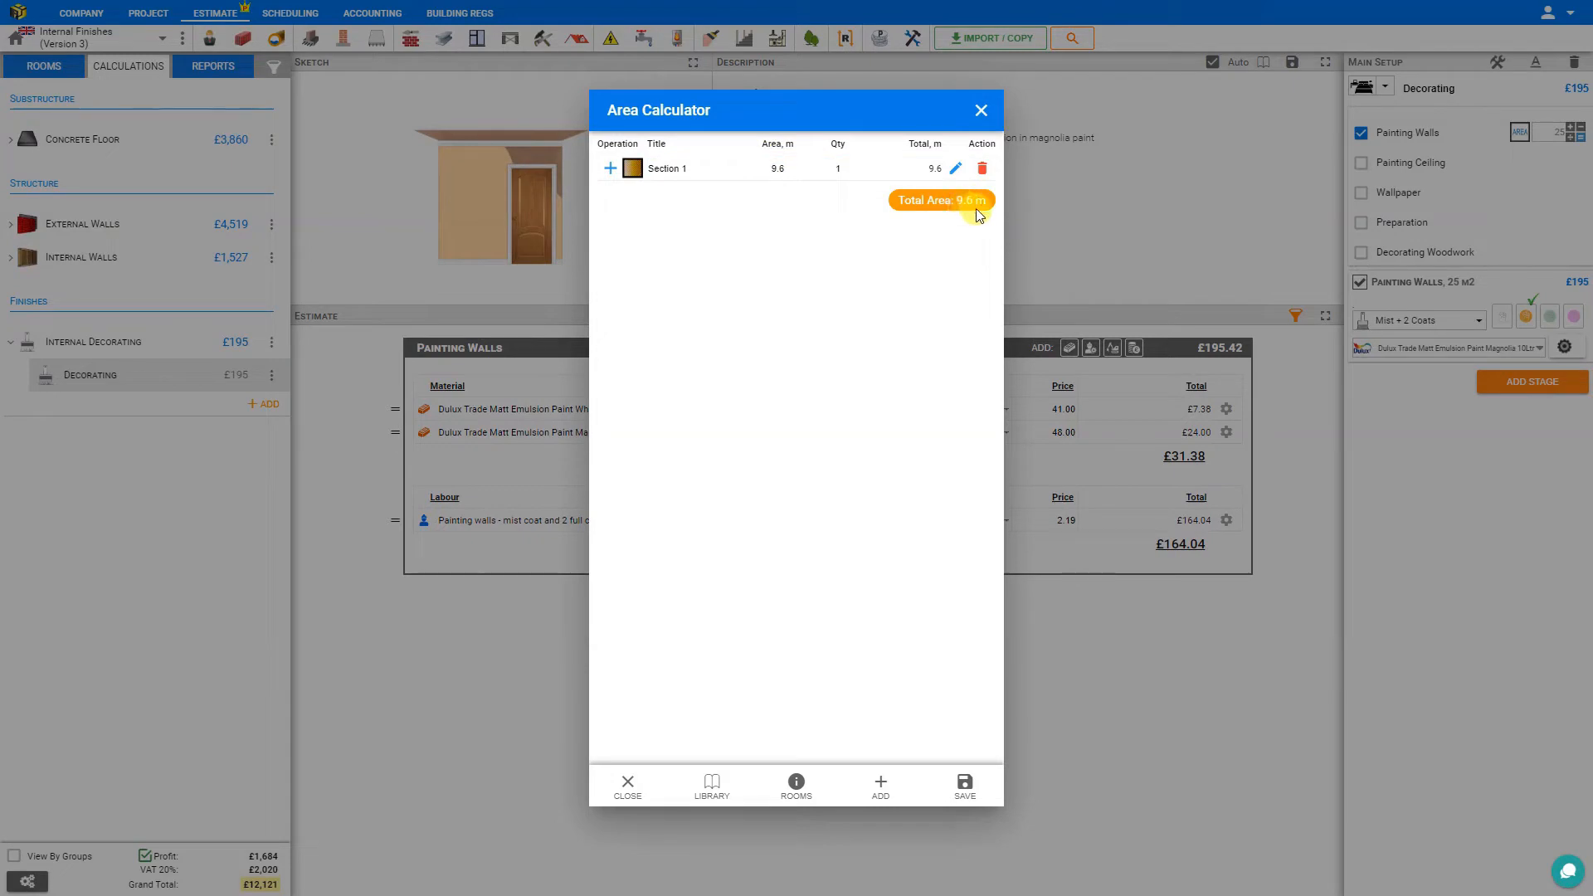
pyautogui.click(845, 174)
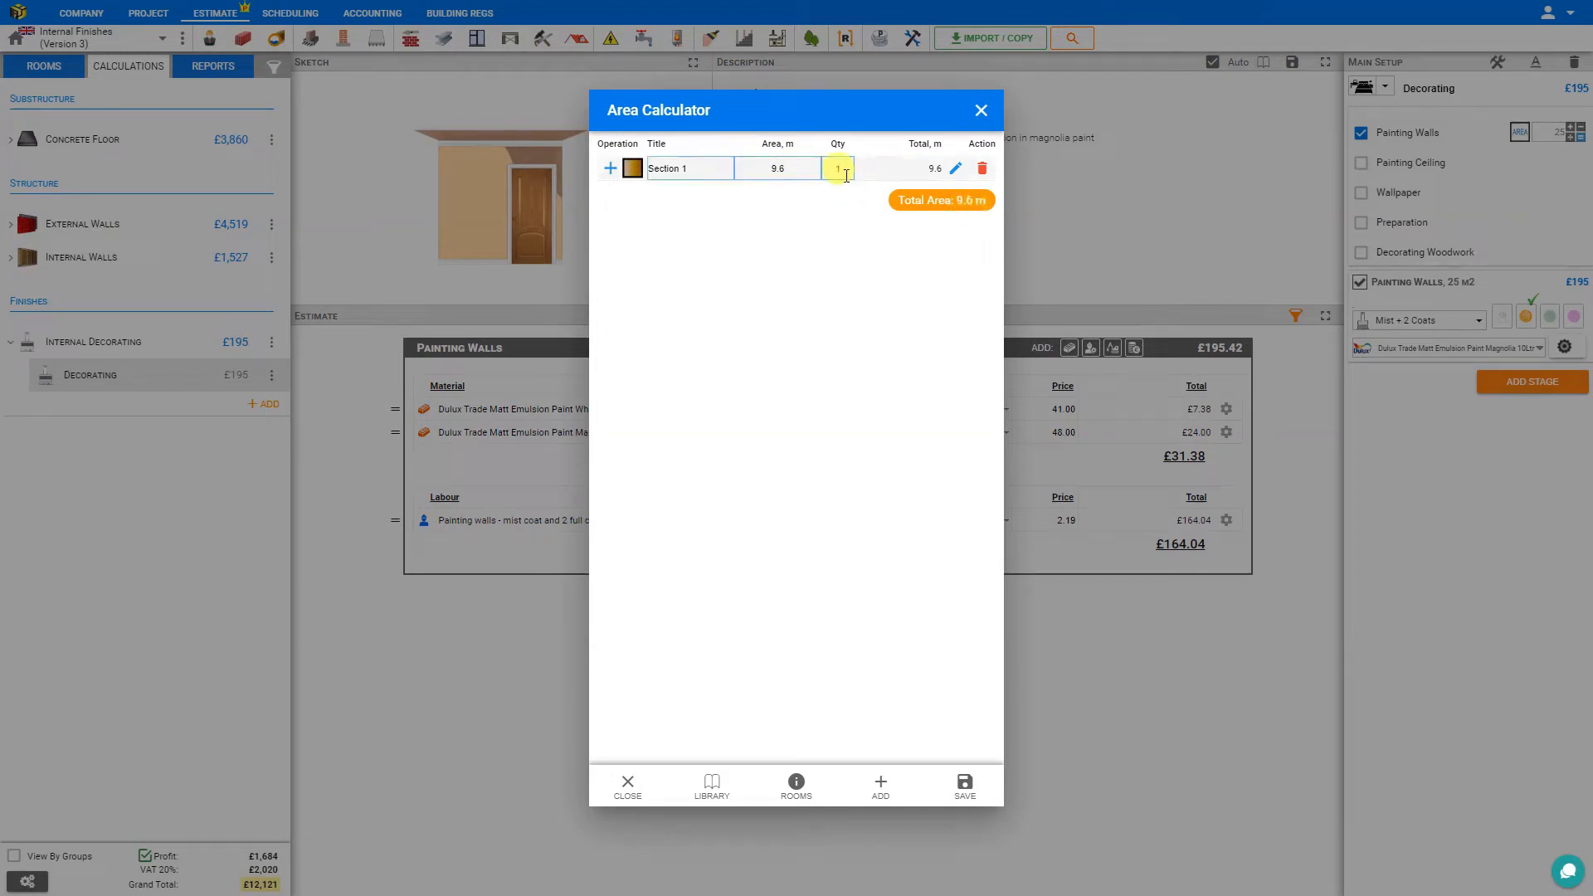
pyautogui.moveTo(842, 173); pyautogui.dragTo(825, 167)
pyautogui.write('4')
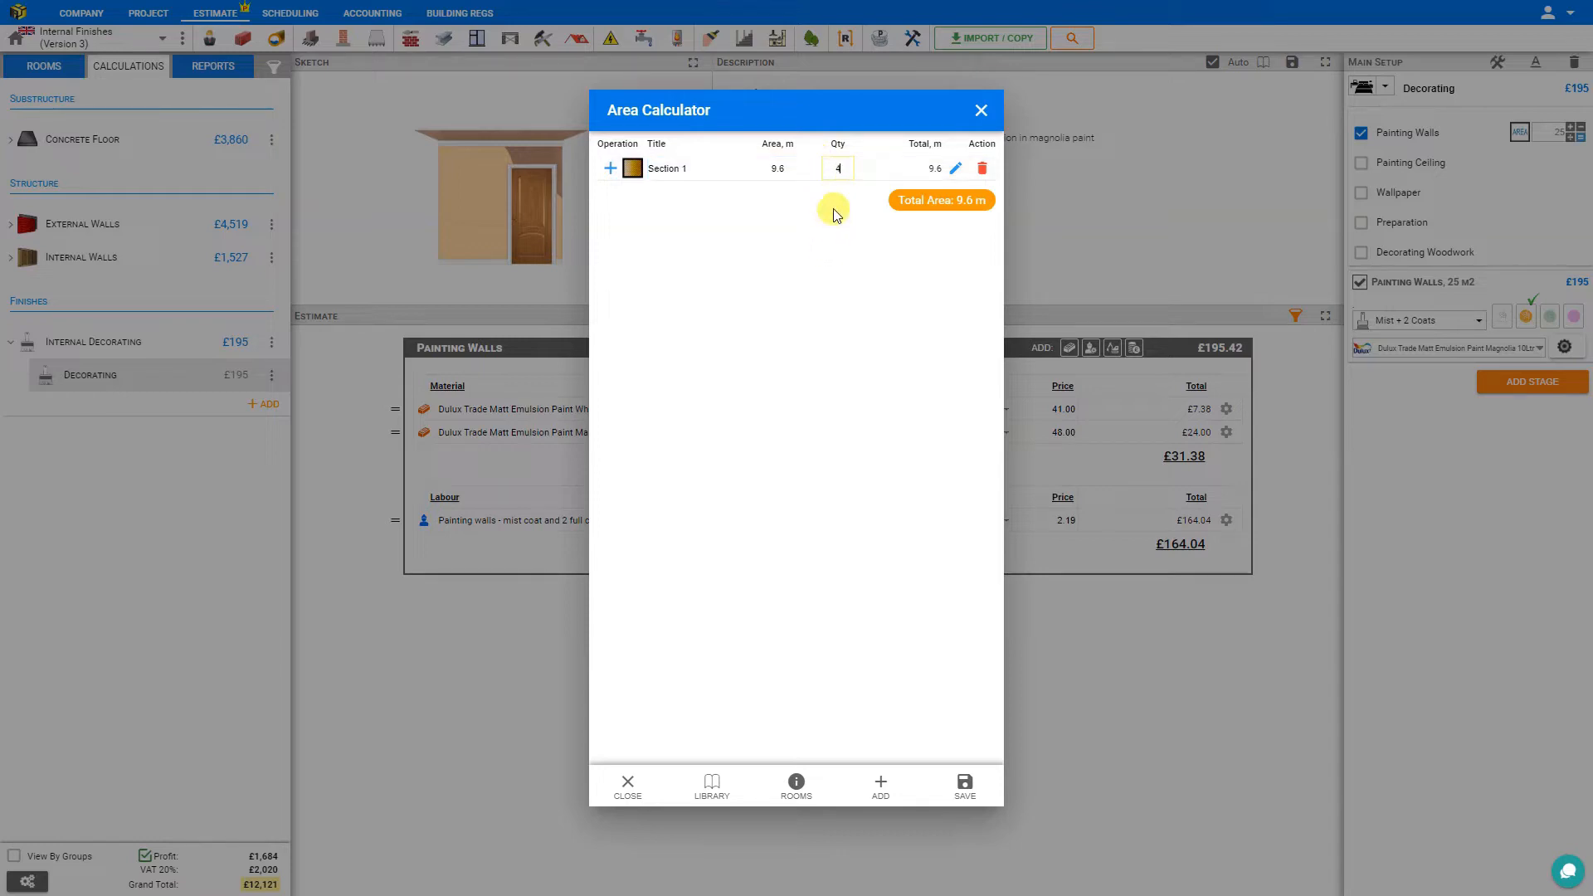
pyautogui.click(829, 229)
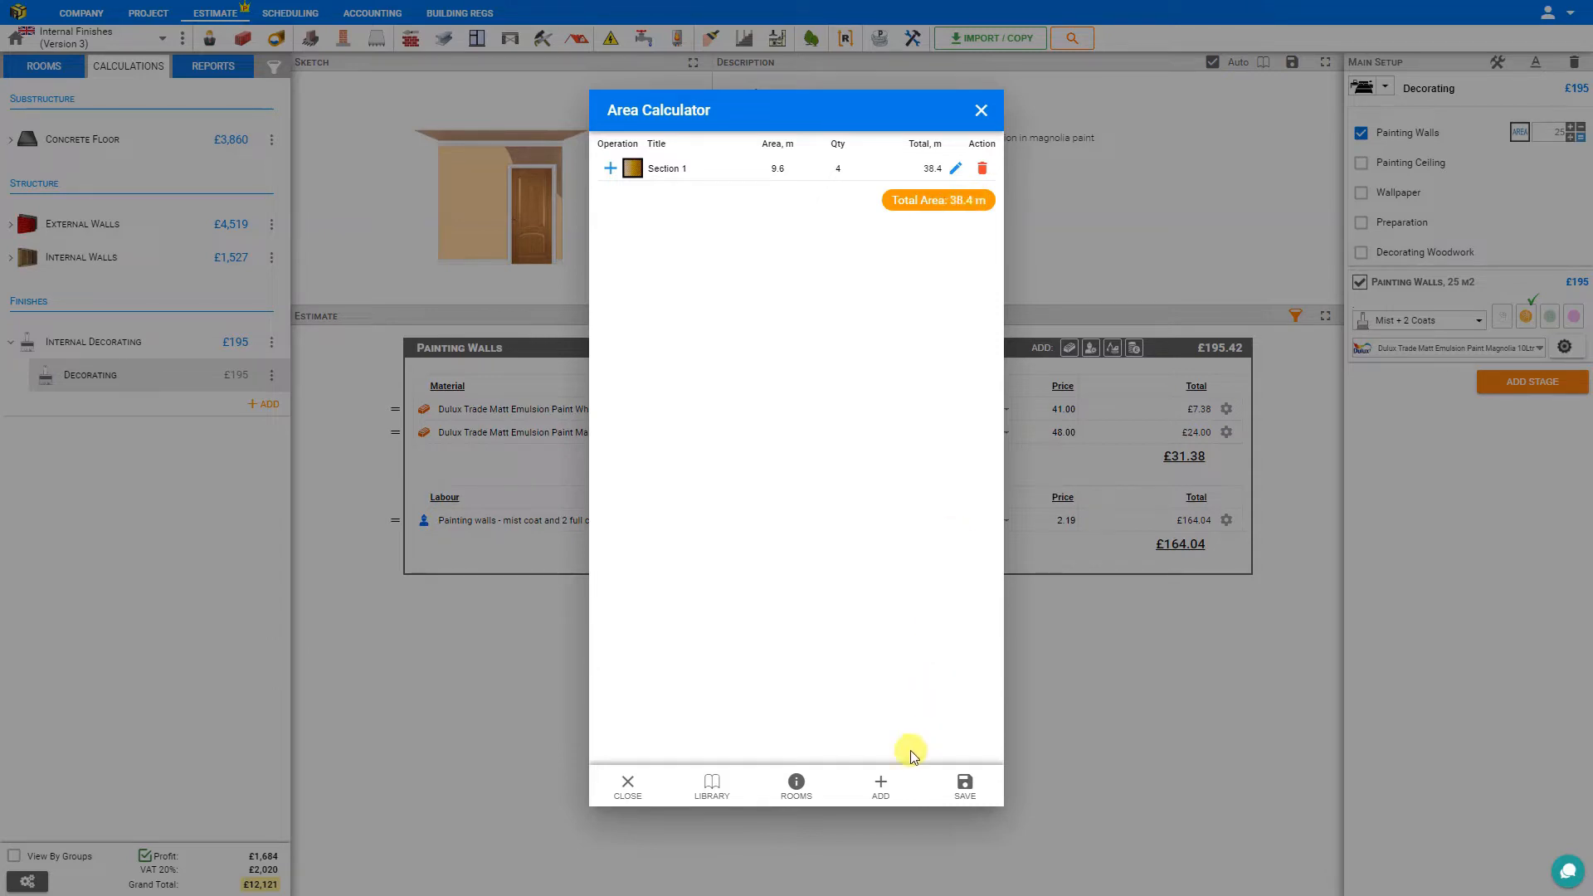
# Add a 1 m by 1 m square section with the Minus operation and a quantity of 2 to deduct openings.
pyautogui.click(880, 786)
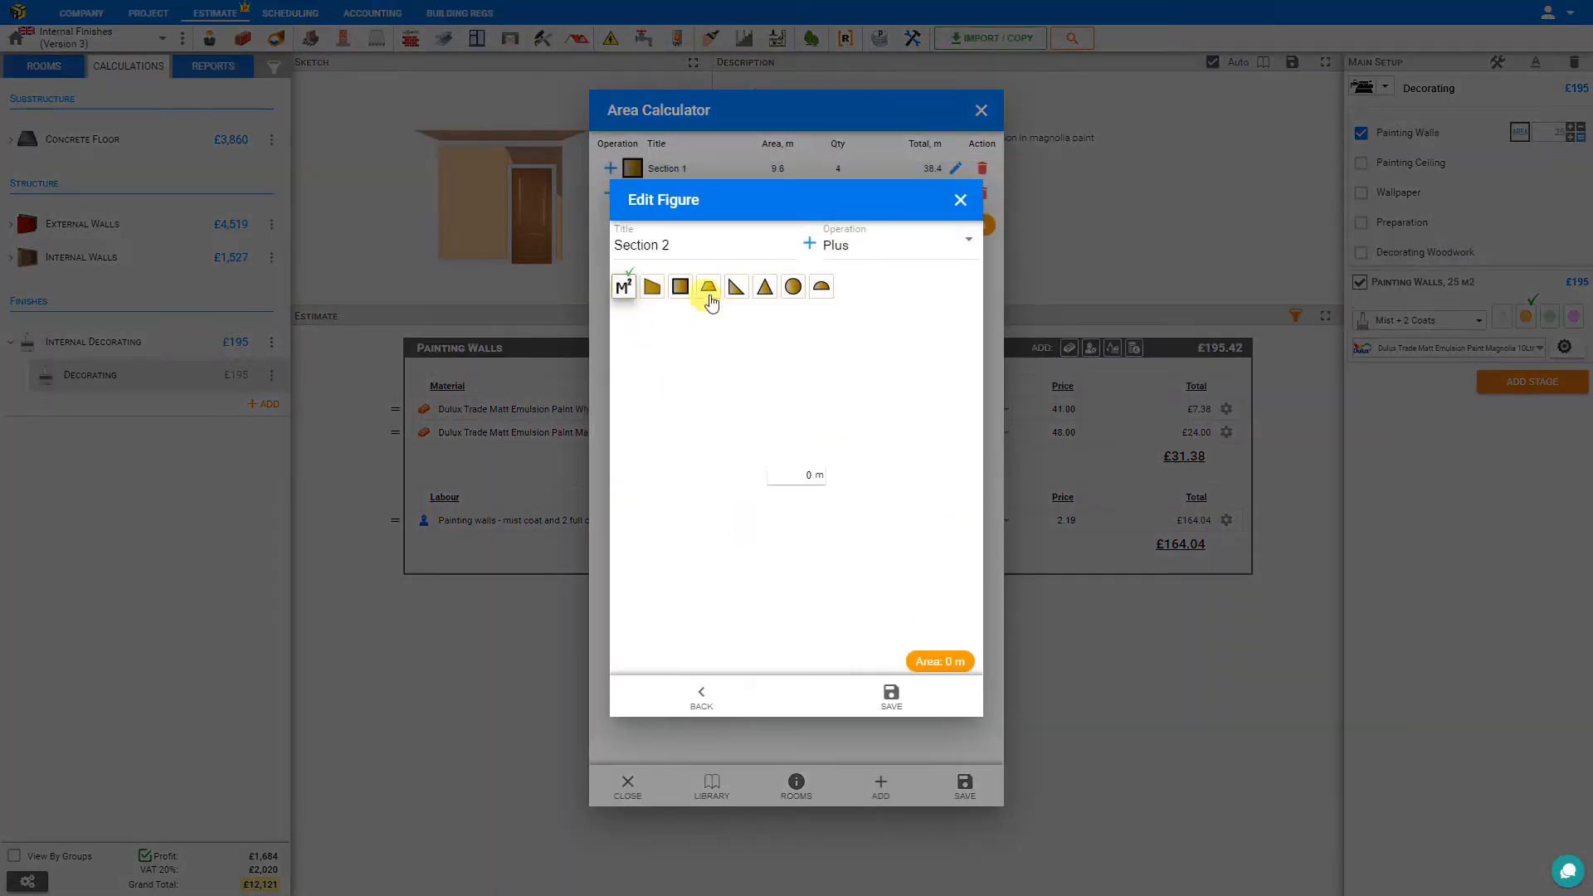
pyautogui.click(679, 286)
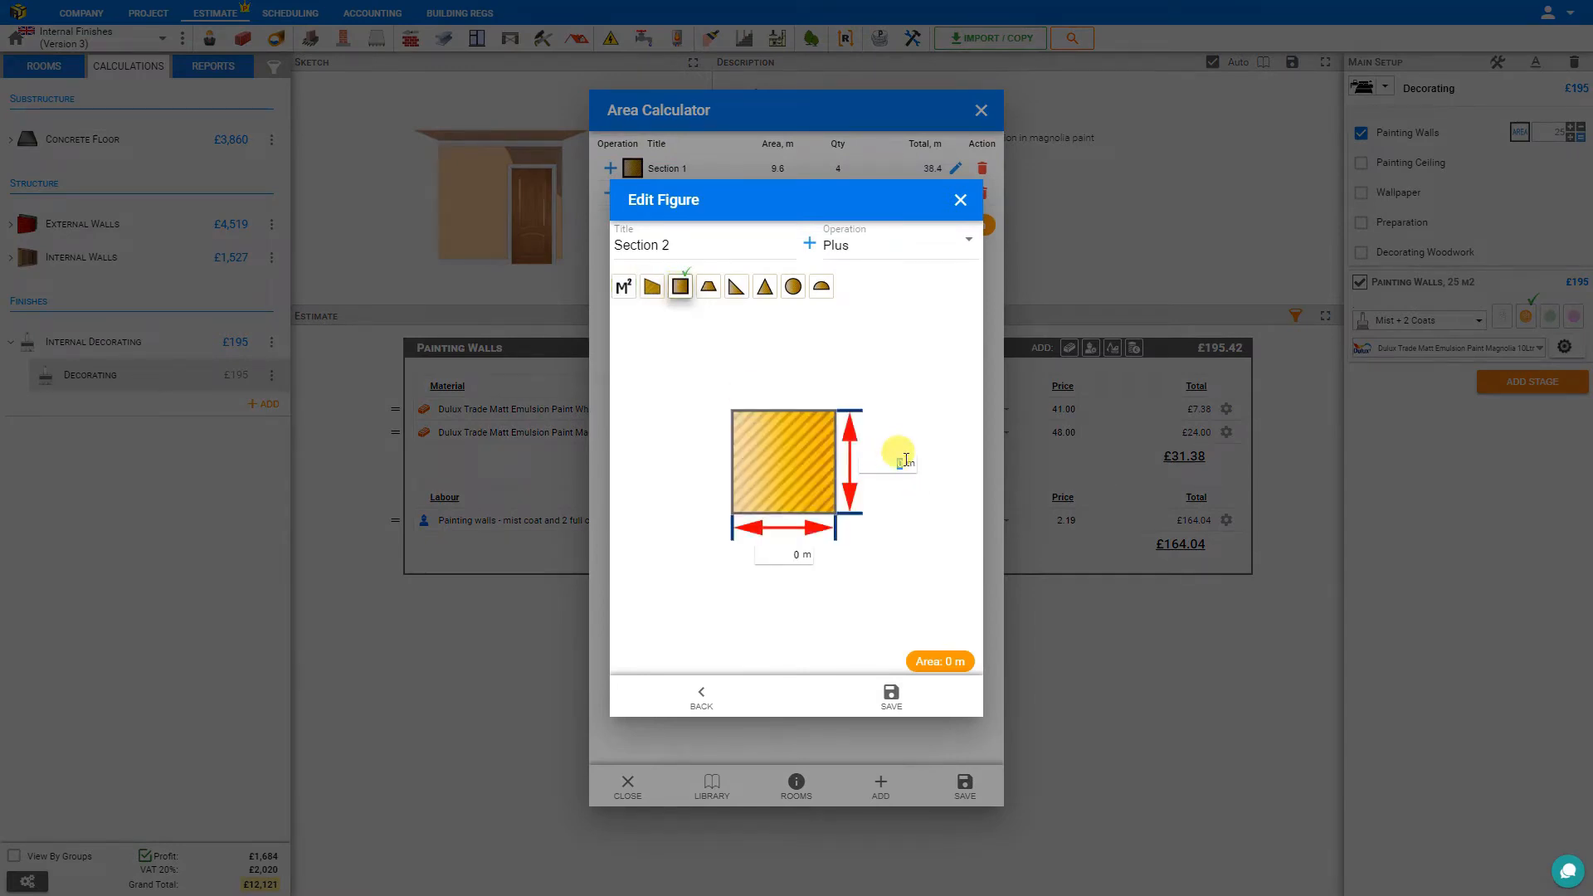
pyautogui.write('1')
pyautogui.click(790, 550)
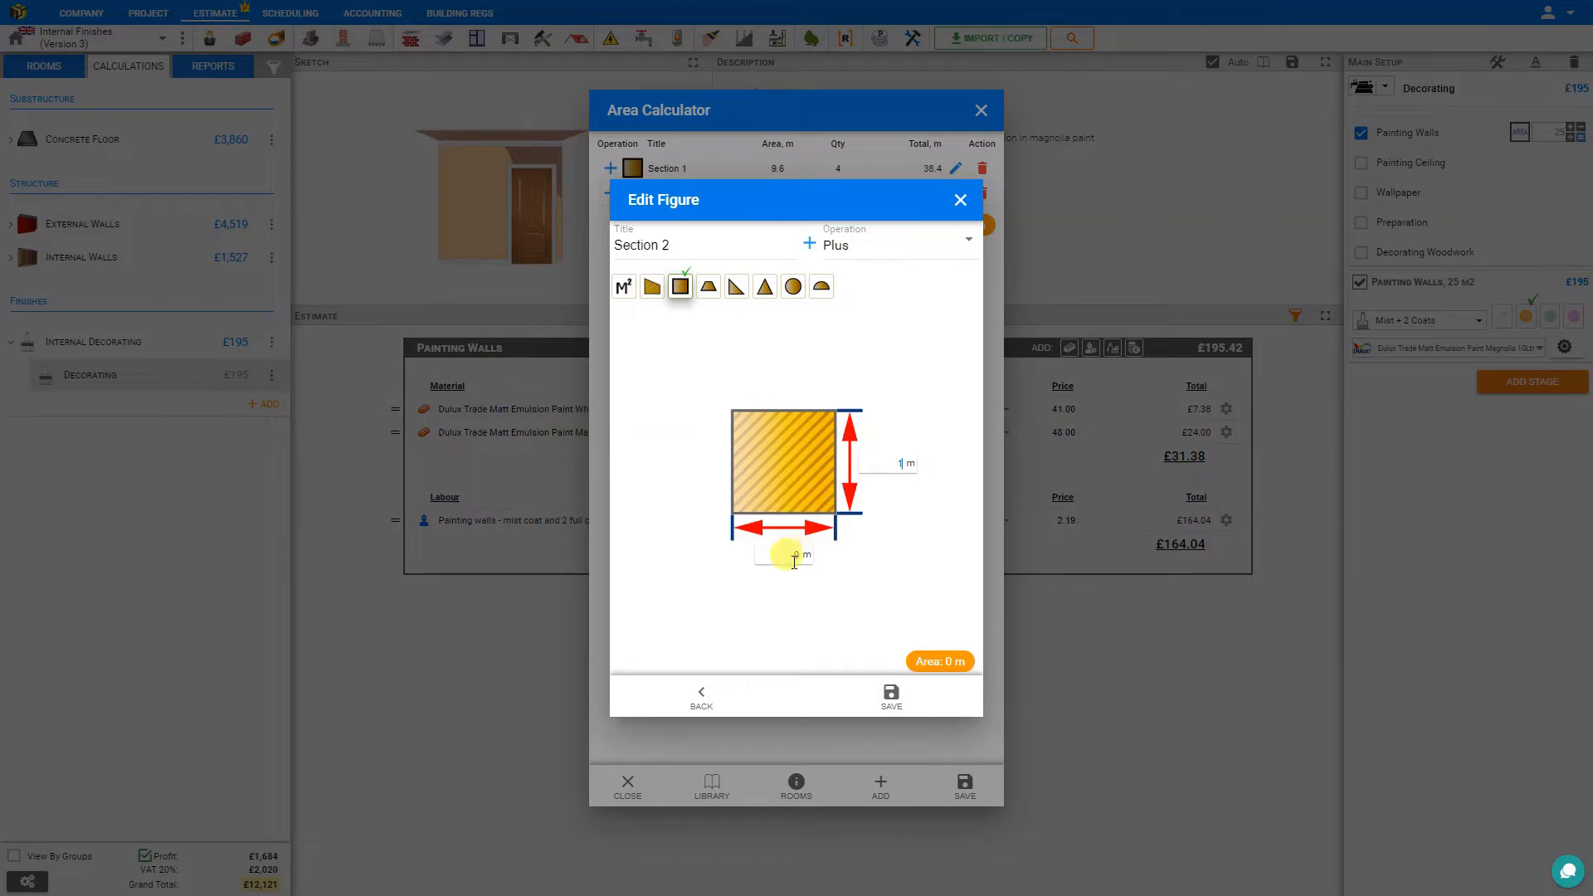
pyautogui.write('1')
pyautogui.click(847, 248)
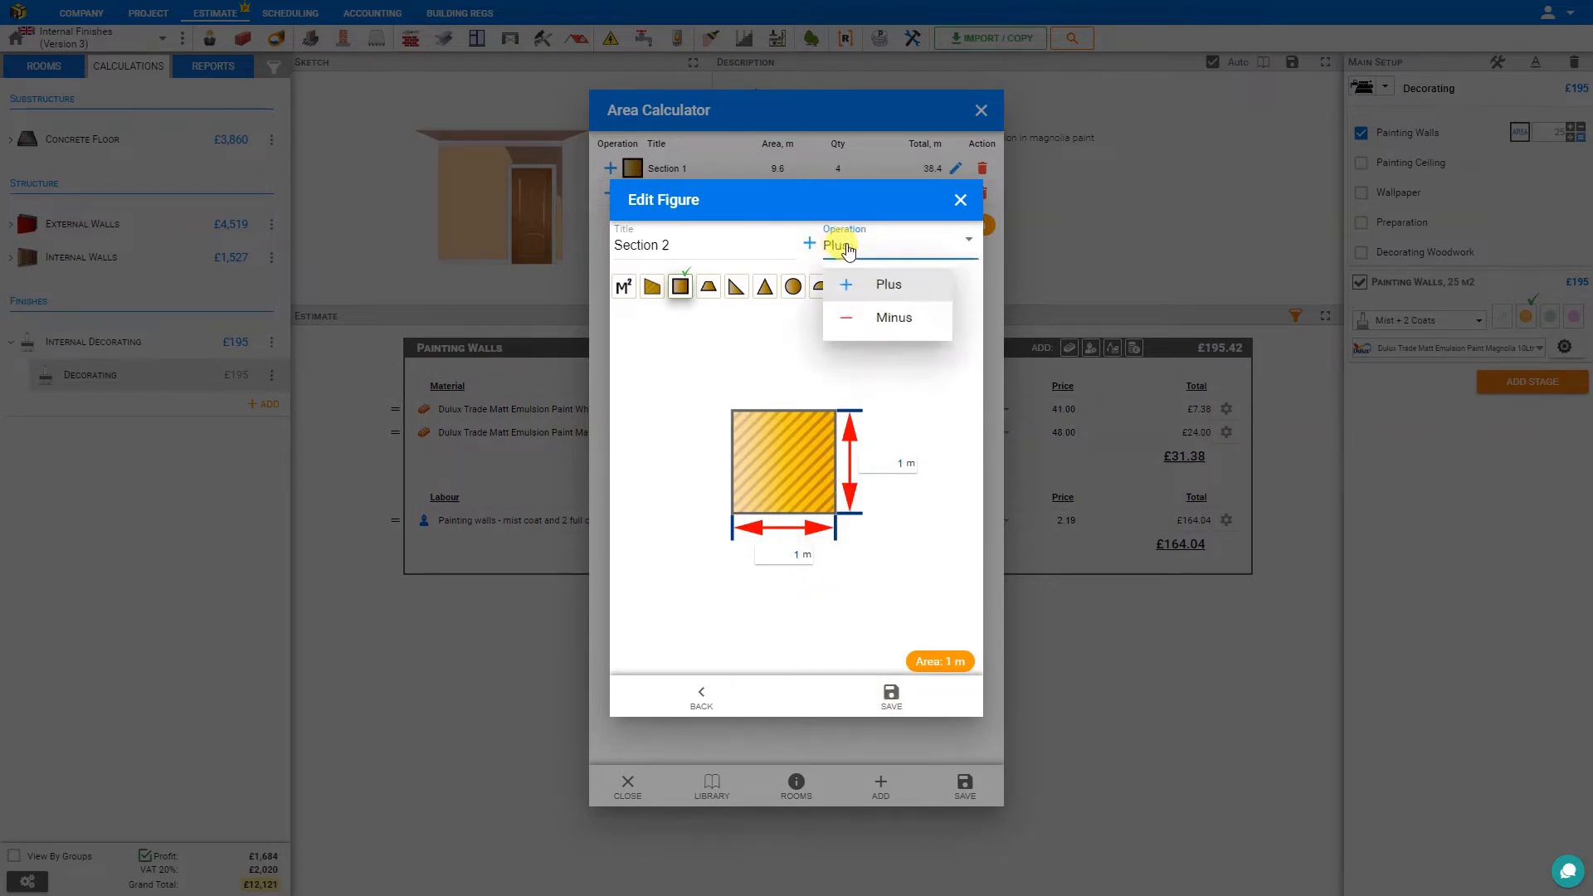
pyautogui.click(896, 317)
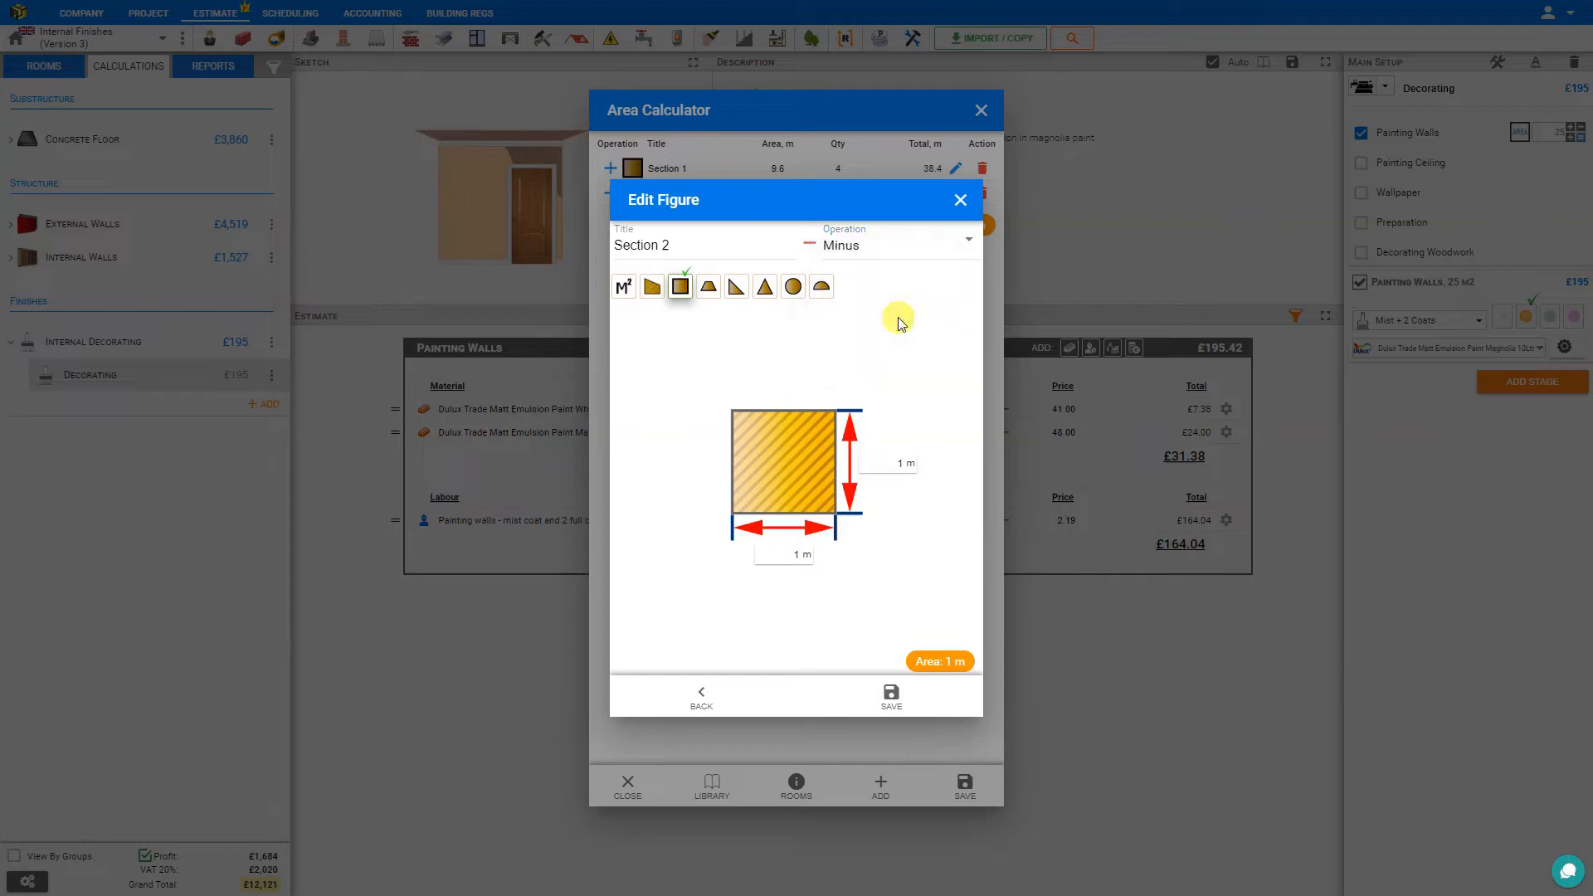
pyautogui.click(894, 697)
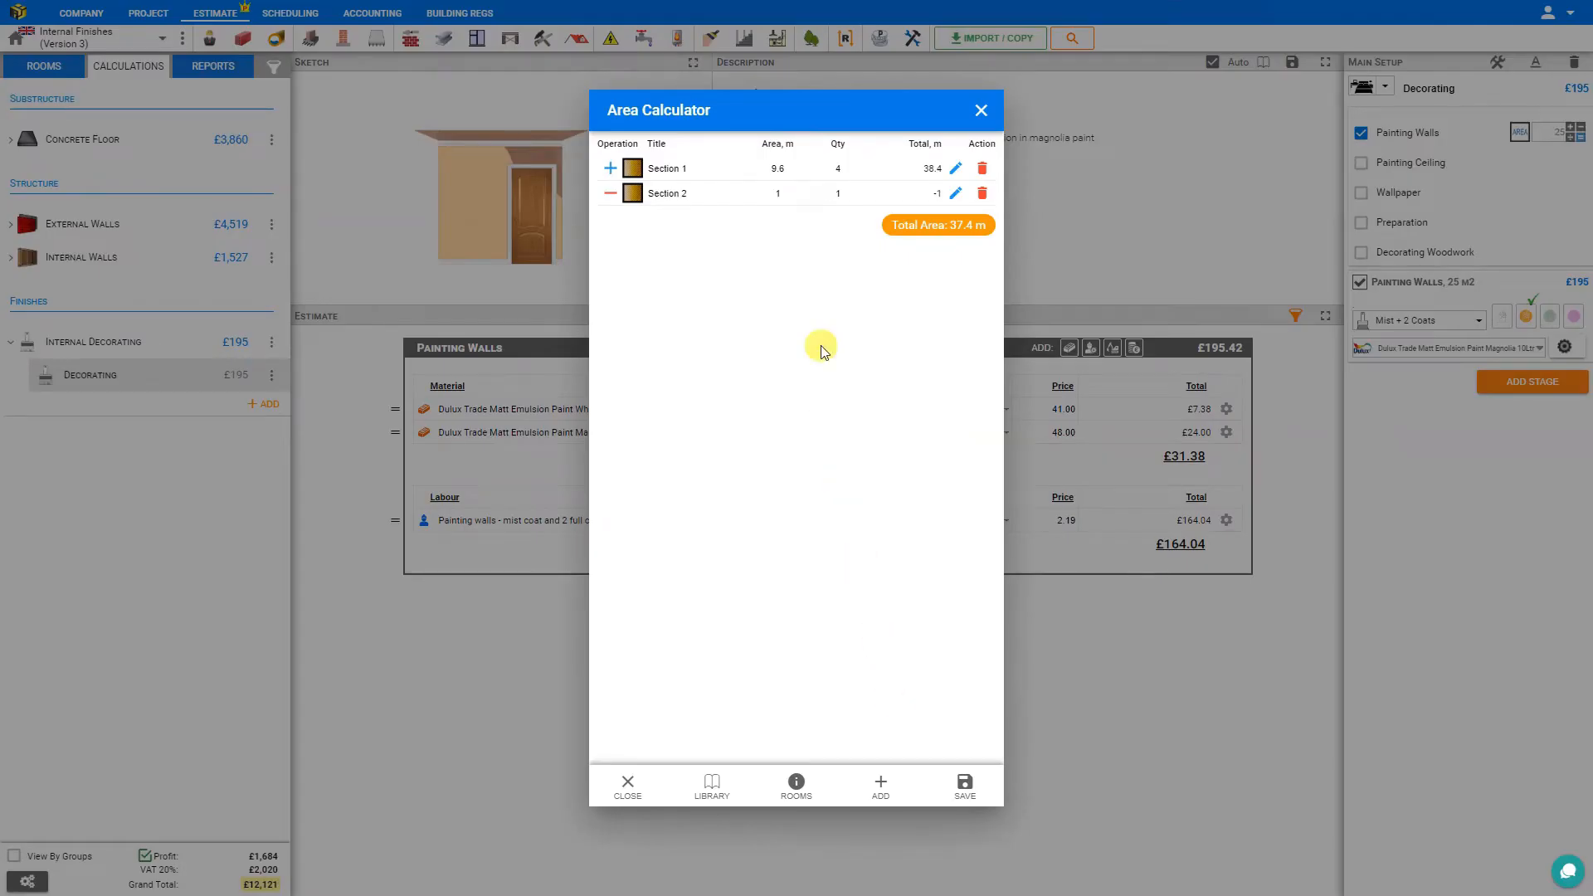
pyautogui.click(838, 194)
pyautogui.write('2')
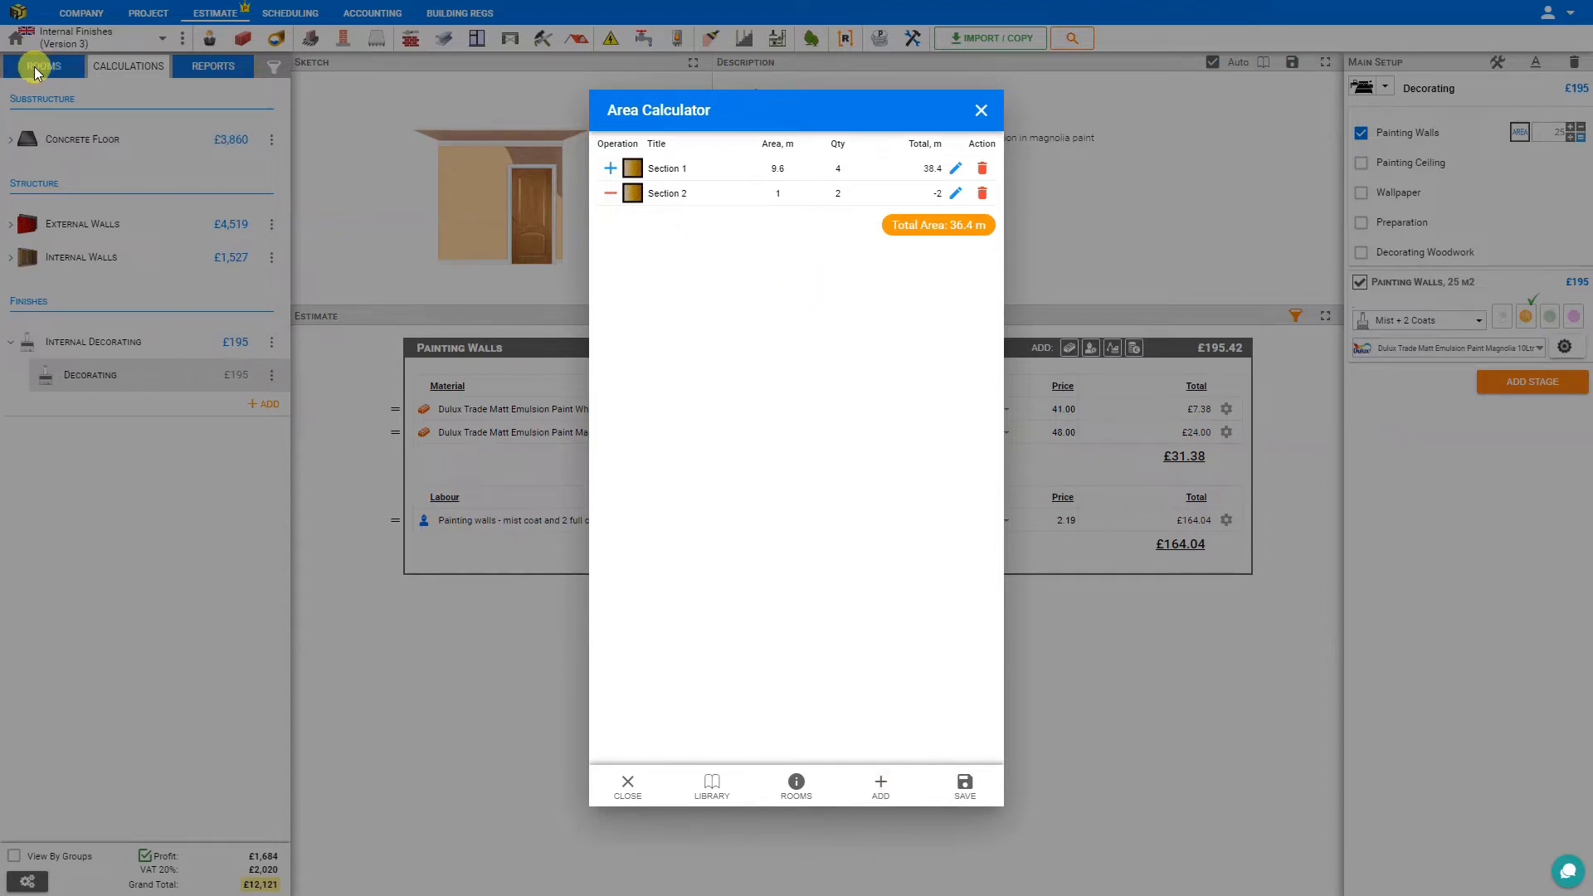
# Replace both calculator sections with the Living Room's walls area from the project rooms and save it as the Painting Walls area.
pyautogui.click(794, 785)
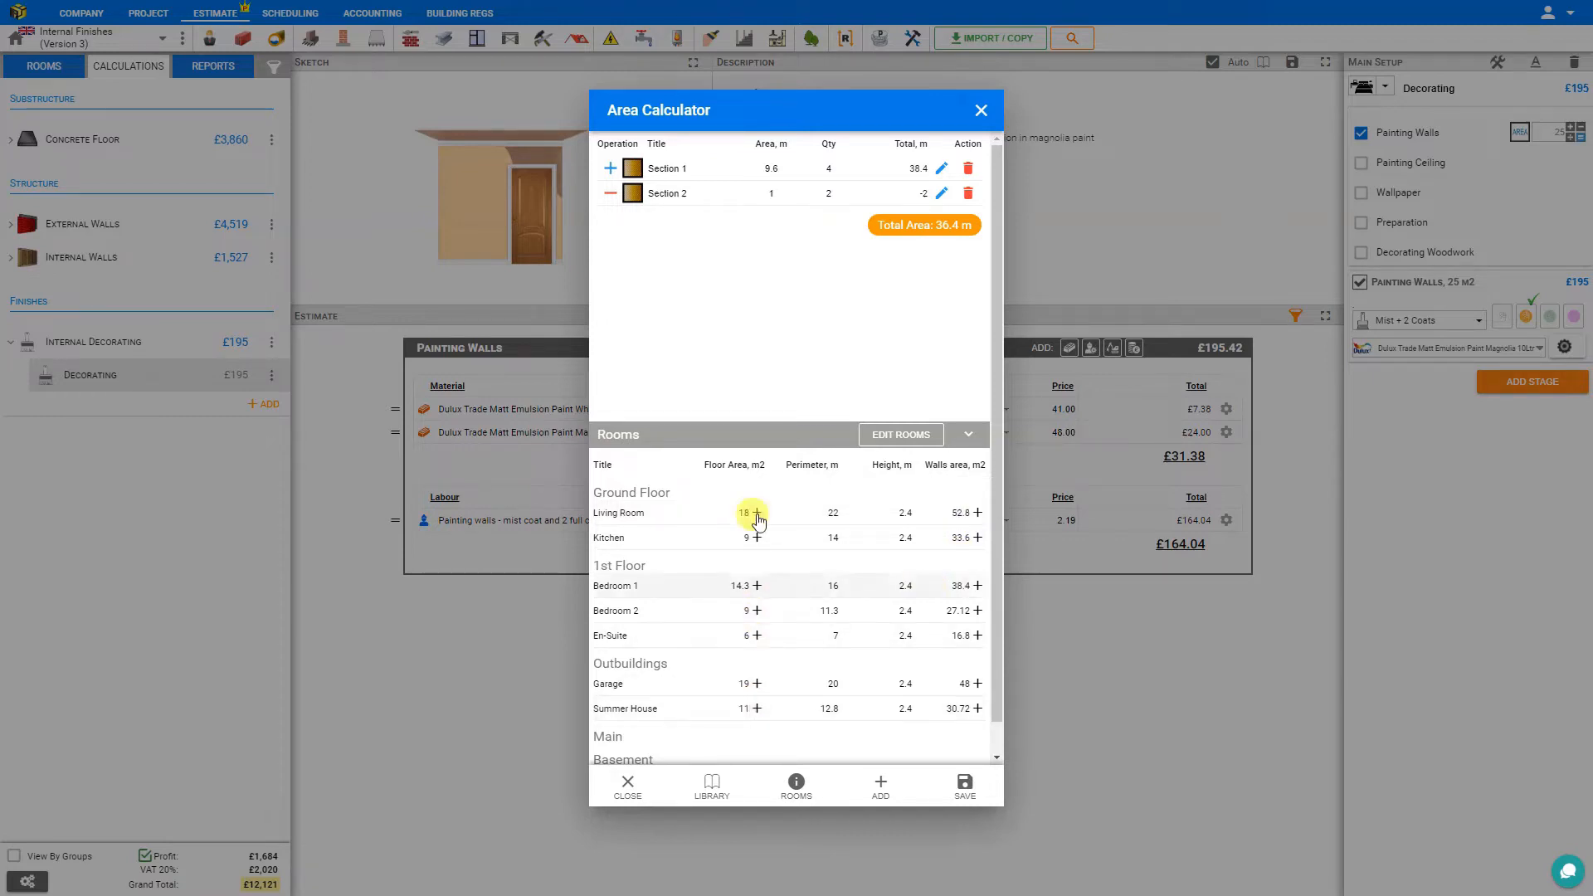
pyautogui.click(967, 168)
pyautogui.click(967, 168)
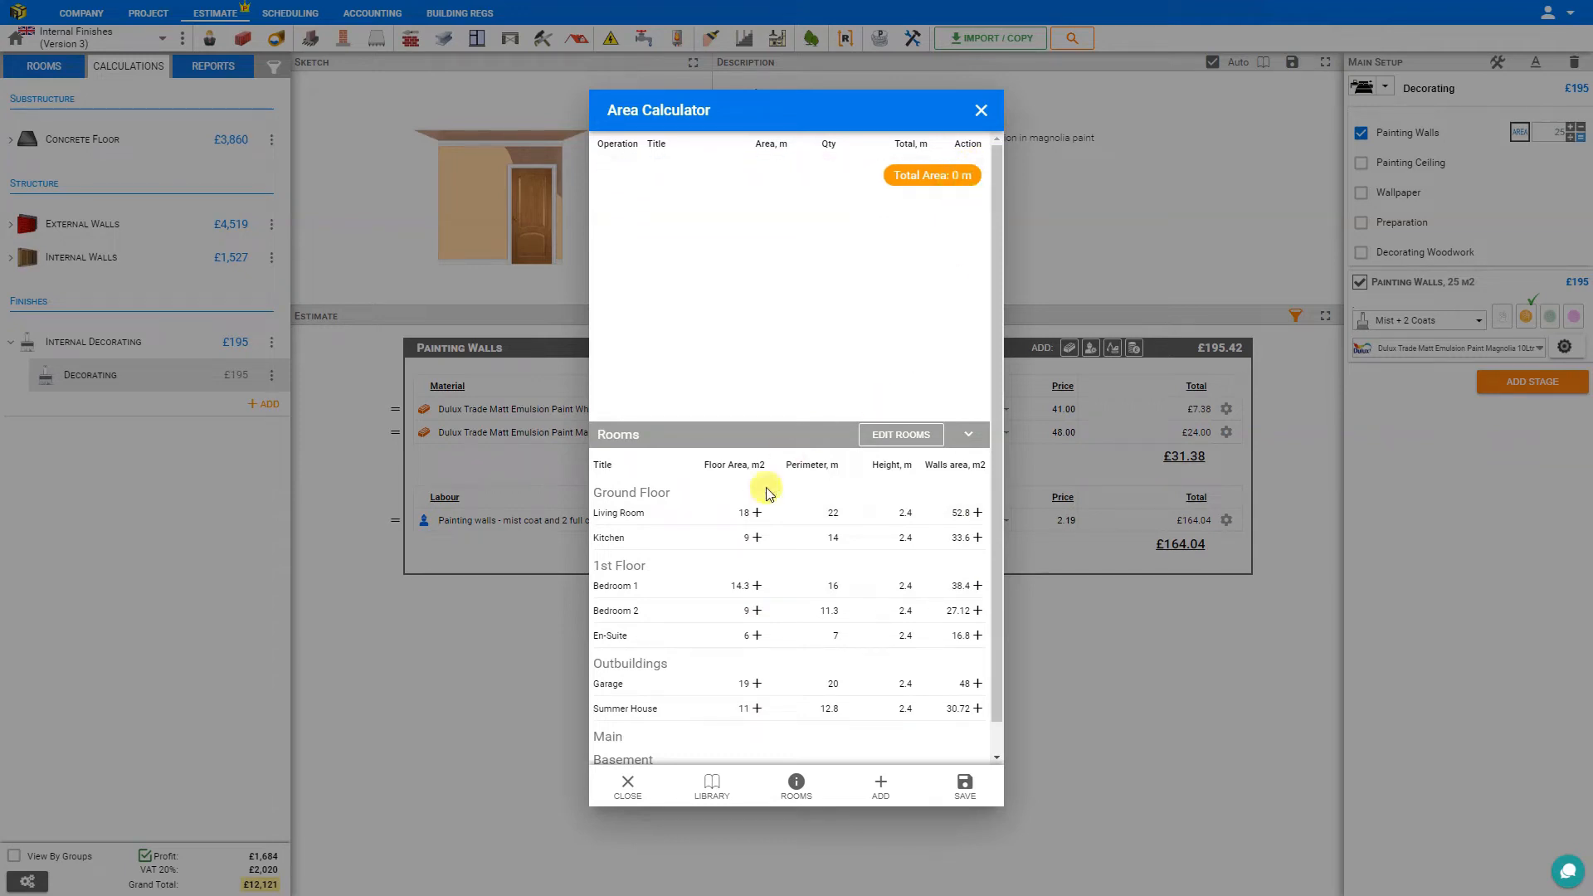
pyautogui.click(978, 514)
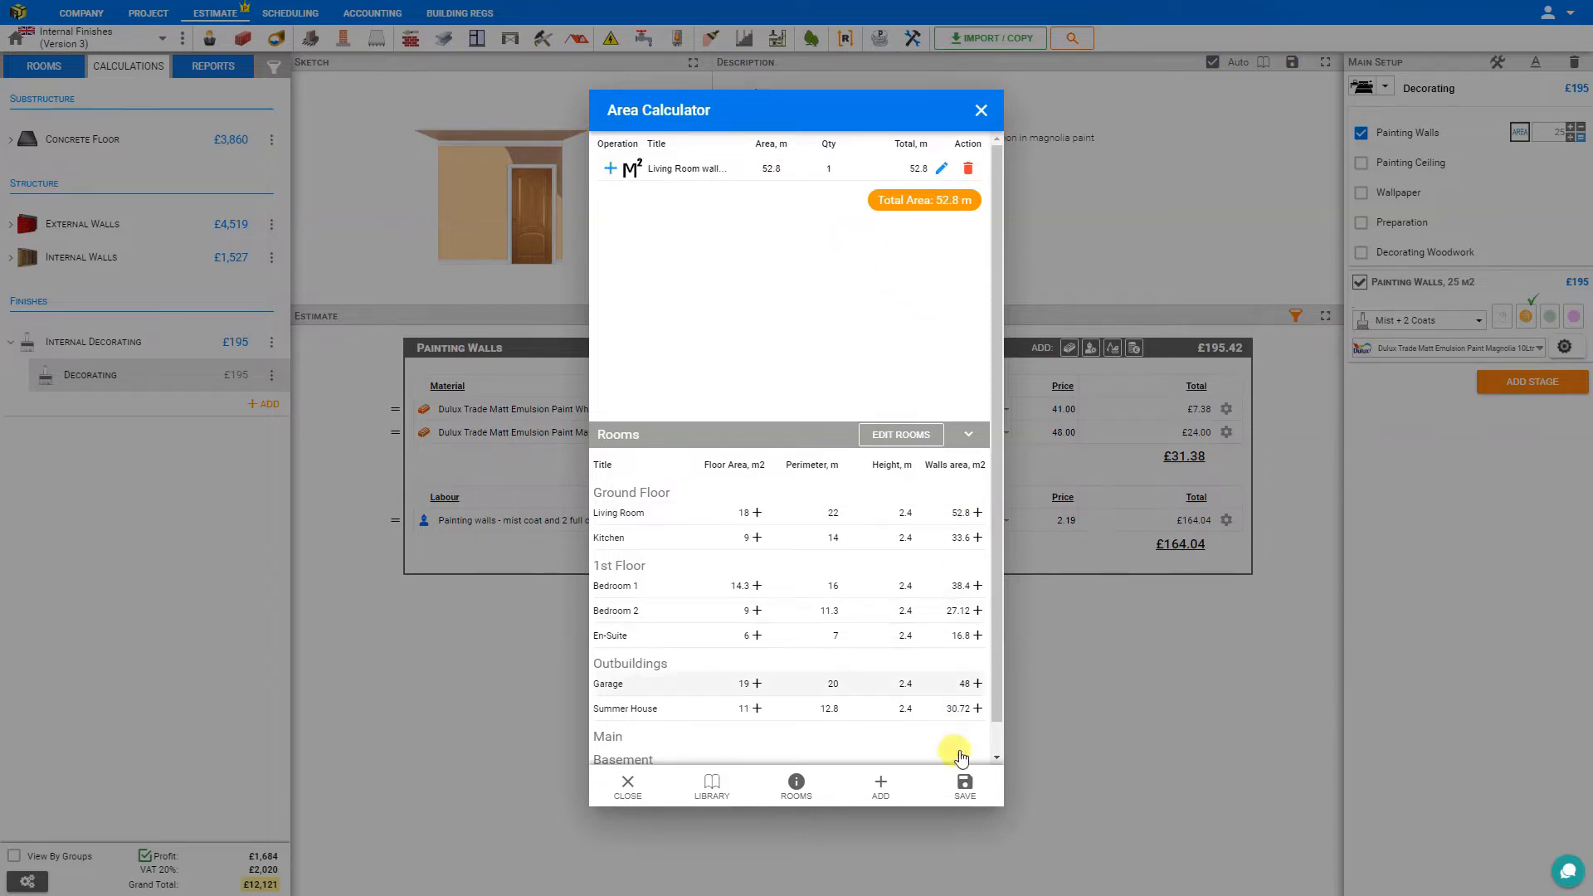
pyautogui.click(963, 786)
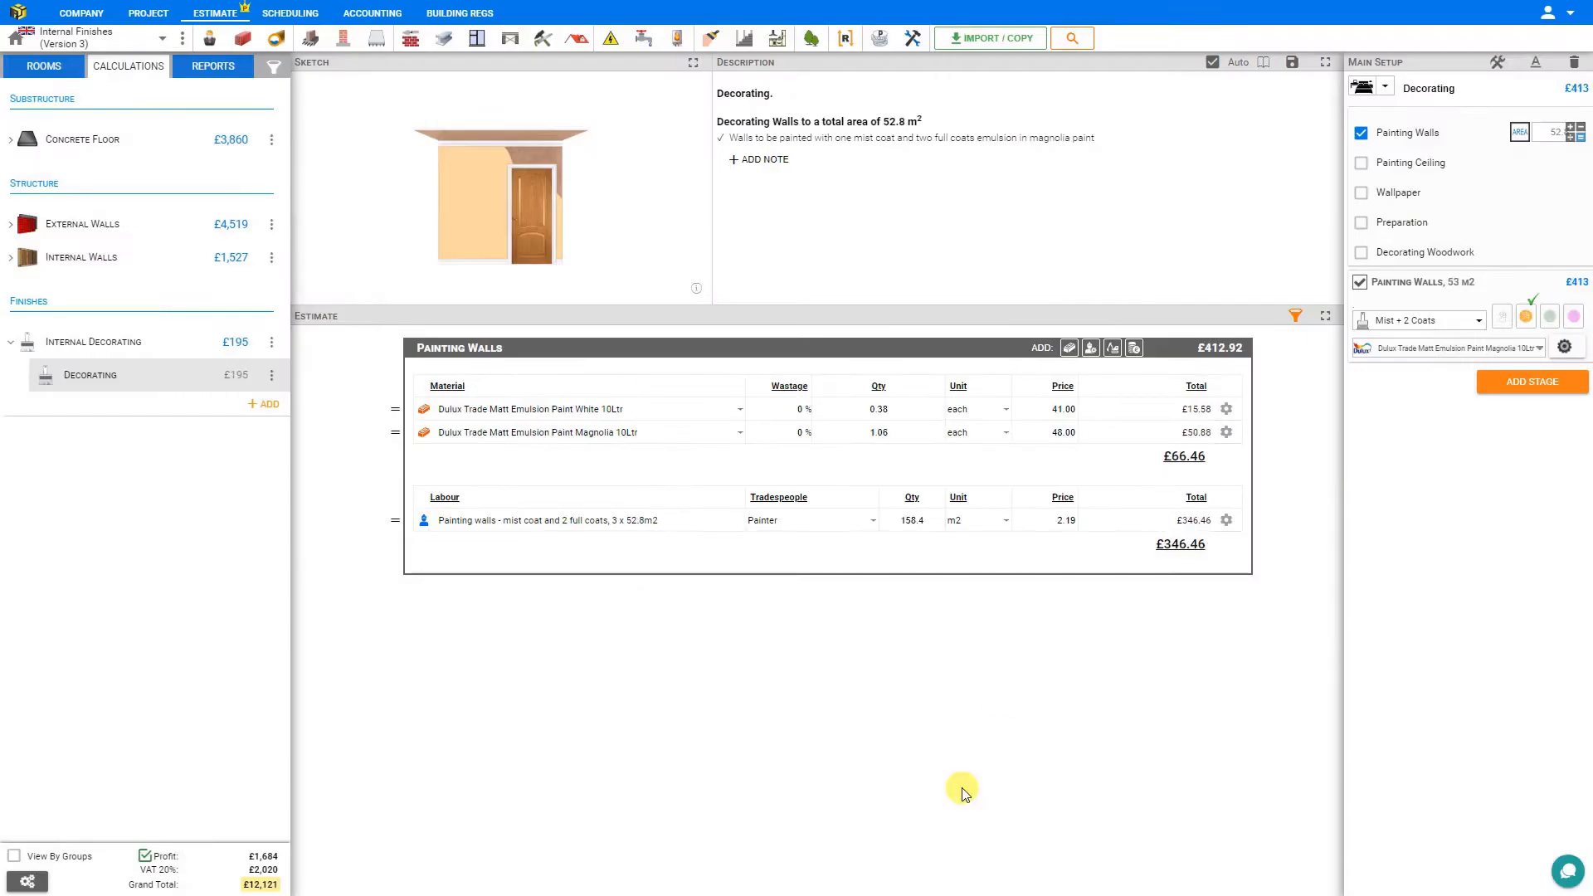
# Review the coat options for the walls, keeping Mist + 2 Coats, and check the mist coat and paint coverage settings.
pyautogui.click(1478, 323)
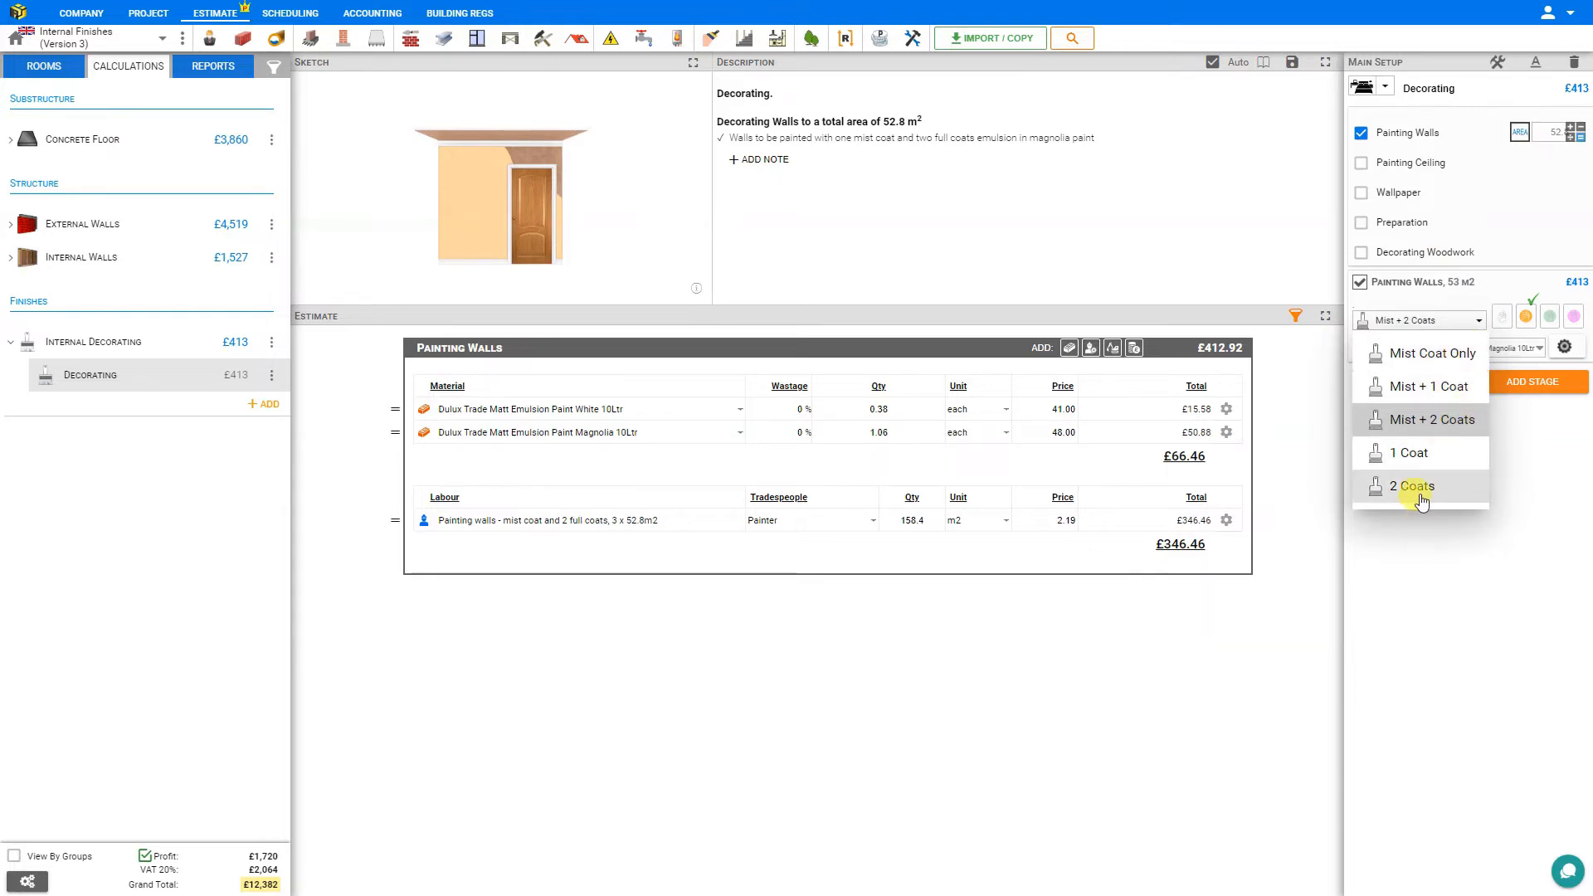
pyautogui.click(1418, 418)
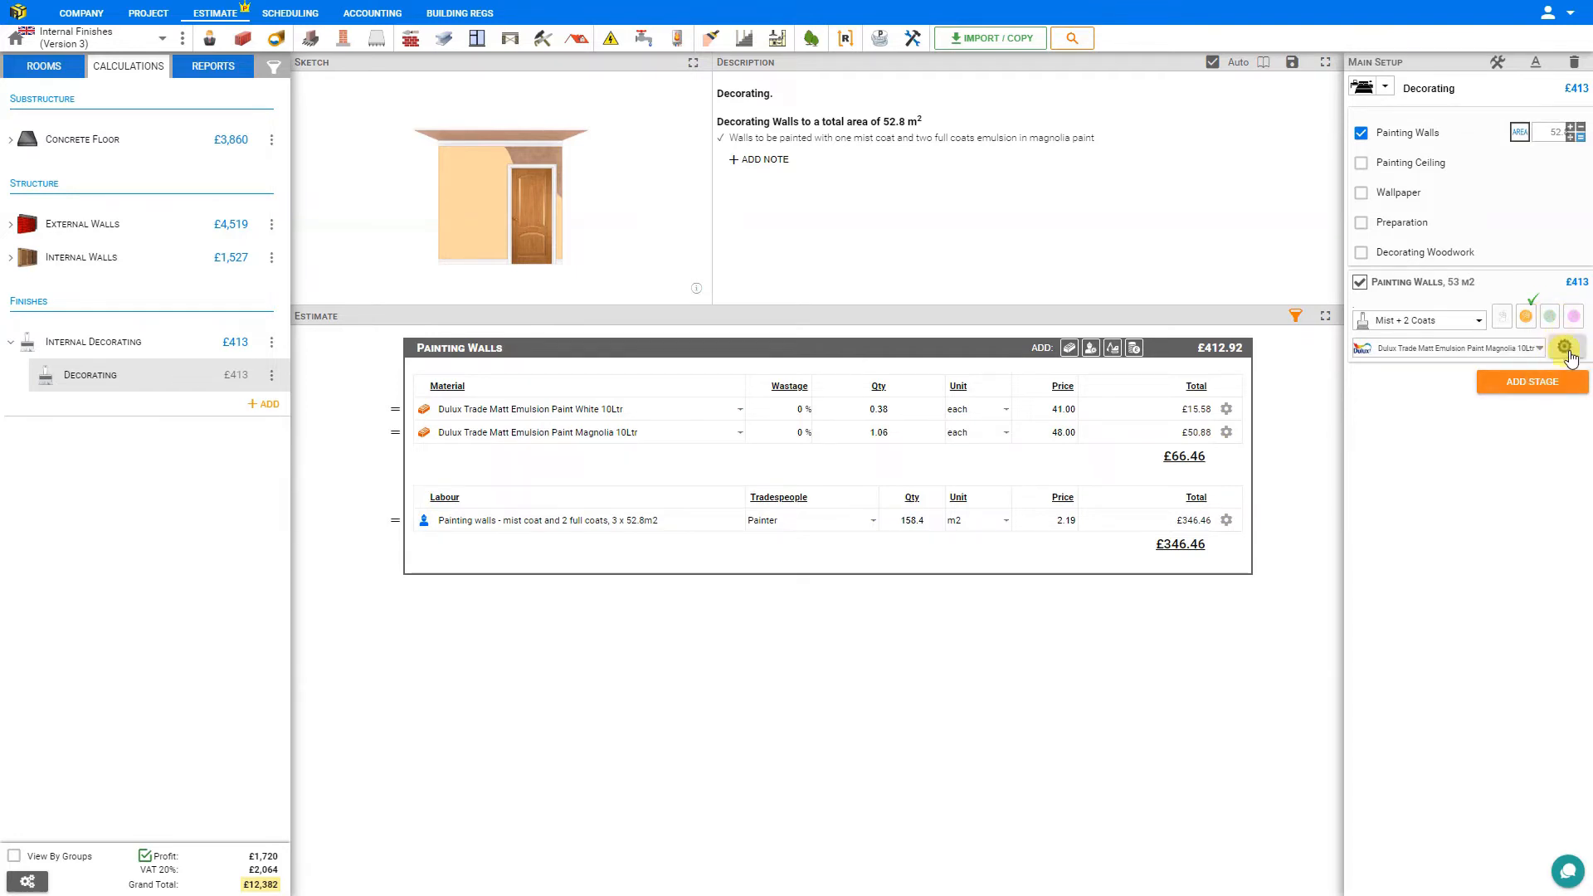
pyautogui.click(1564, 348)
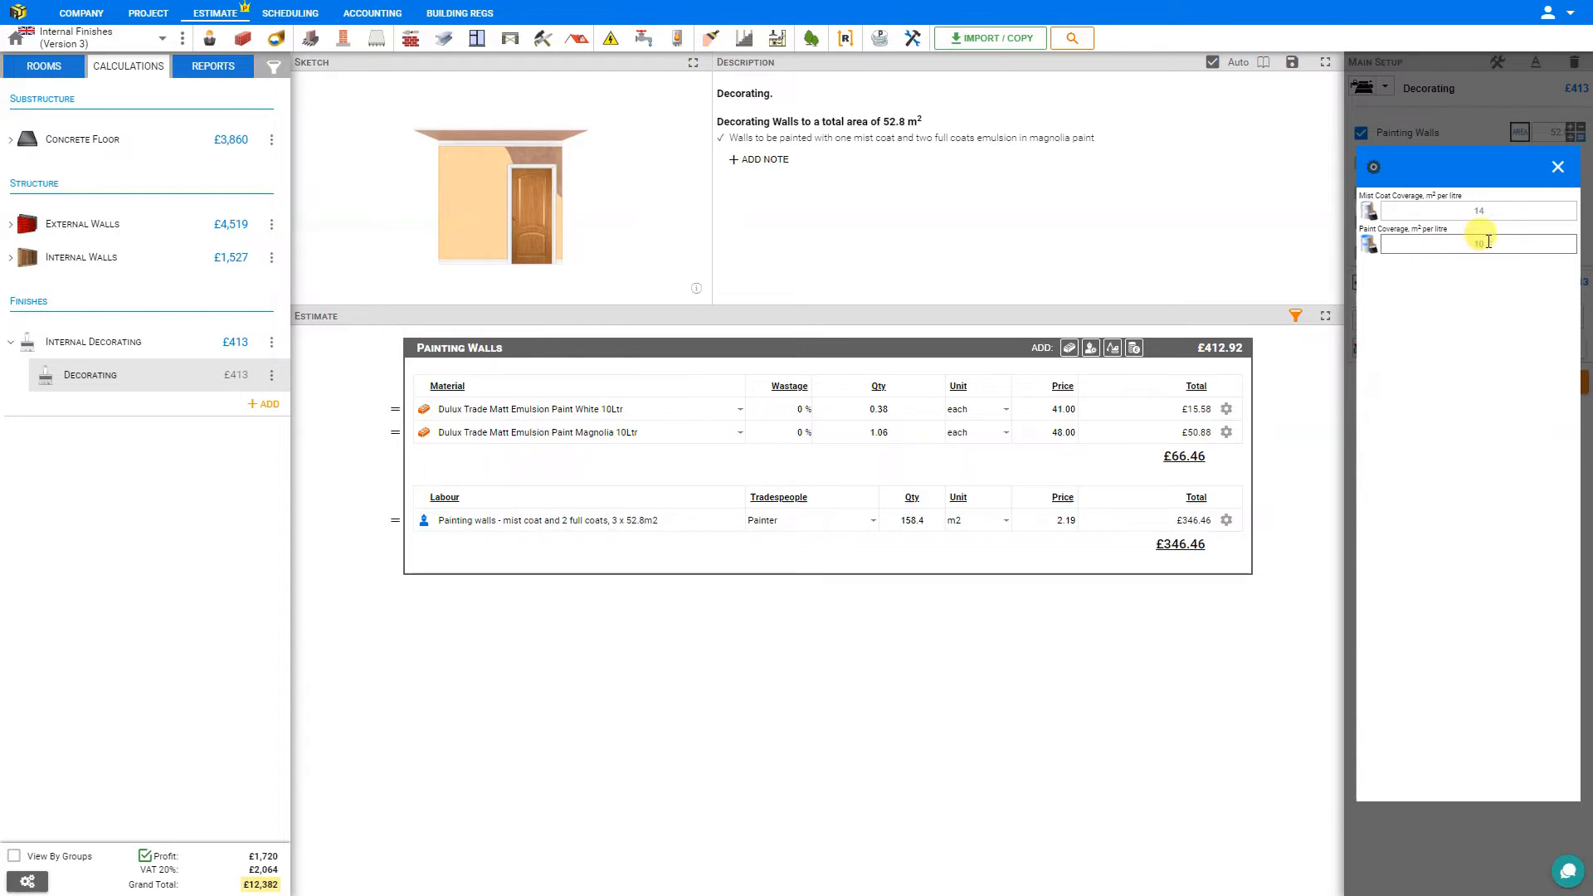
pyautogui.click(1557, 166)
# Try Emulsion Paint Supplied by Client for the walls, and settle on Leyland Trade Vinyl Matt Emulsion Paint Magnolia 10Ltr.
pyautogui.click(1536, 348)
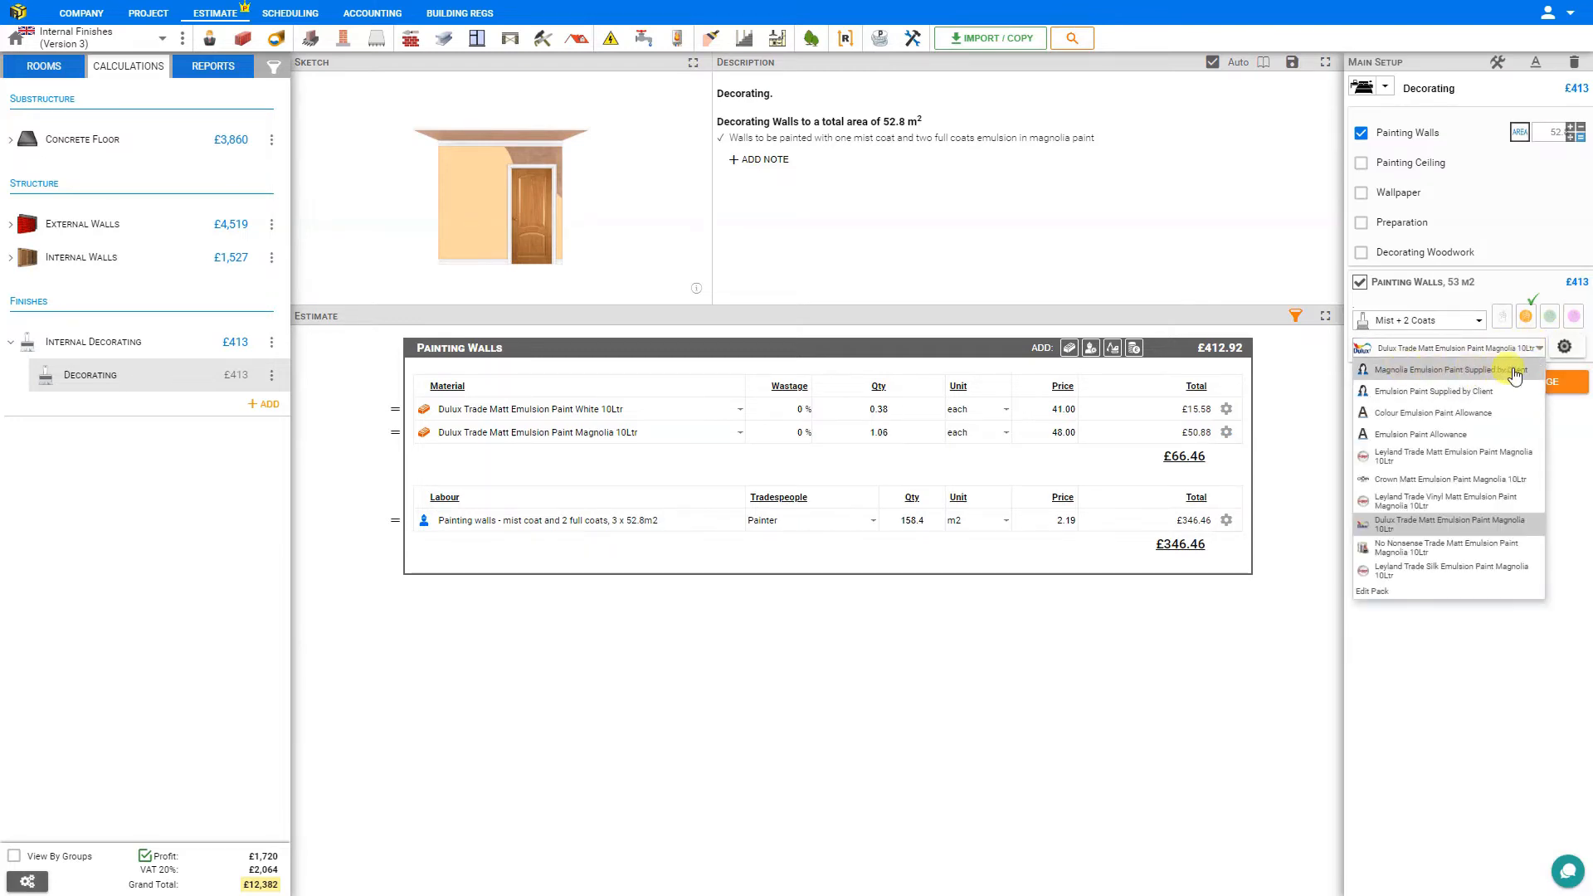
pyautogui.click(1458, 391)
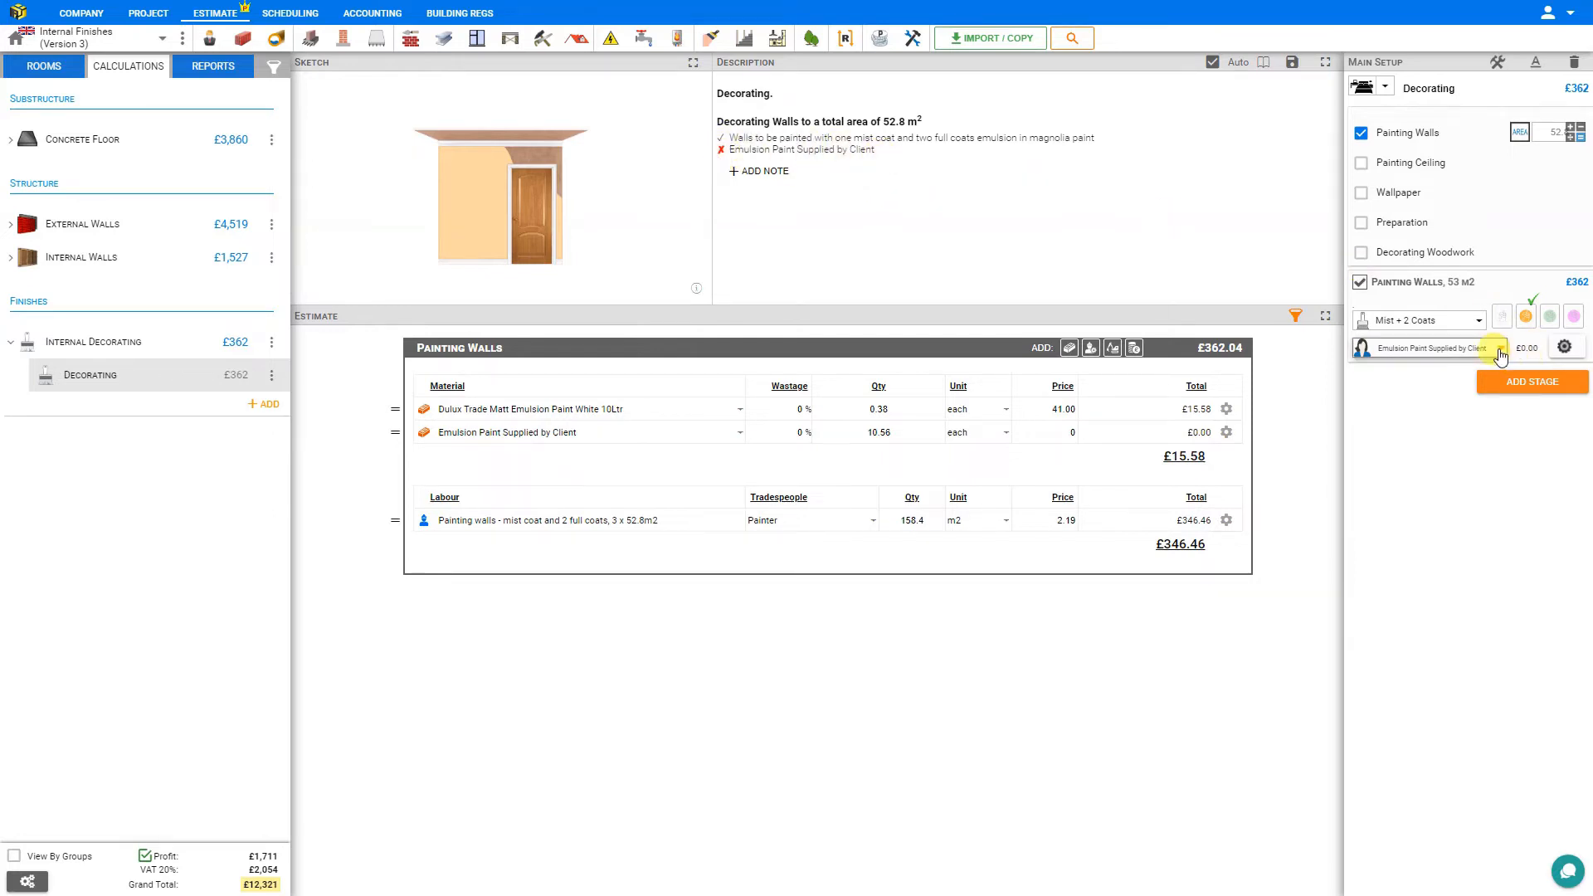
pyautogui.click(1499, 350)
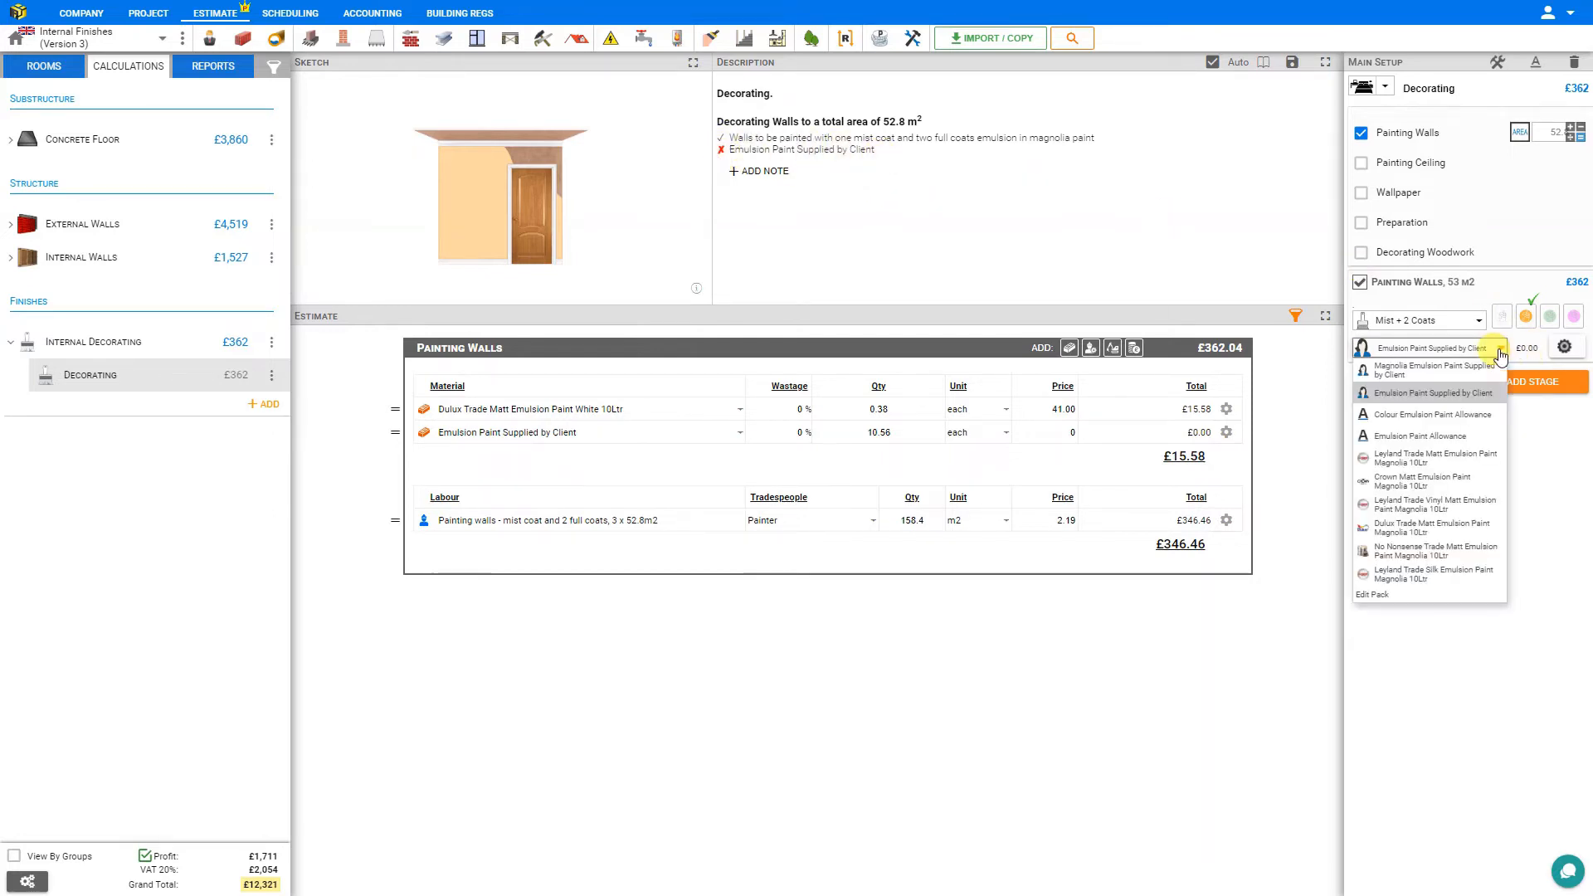
pyautogui.click(1450, 513)
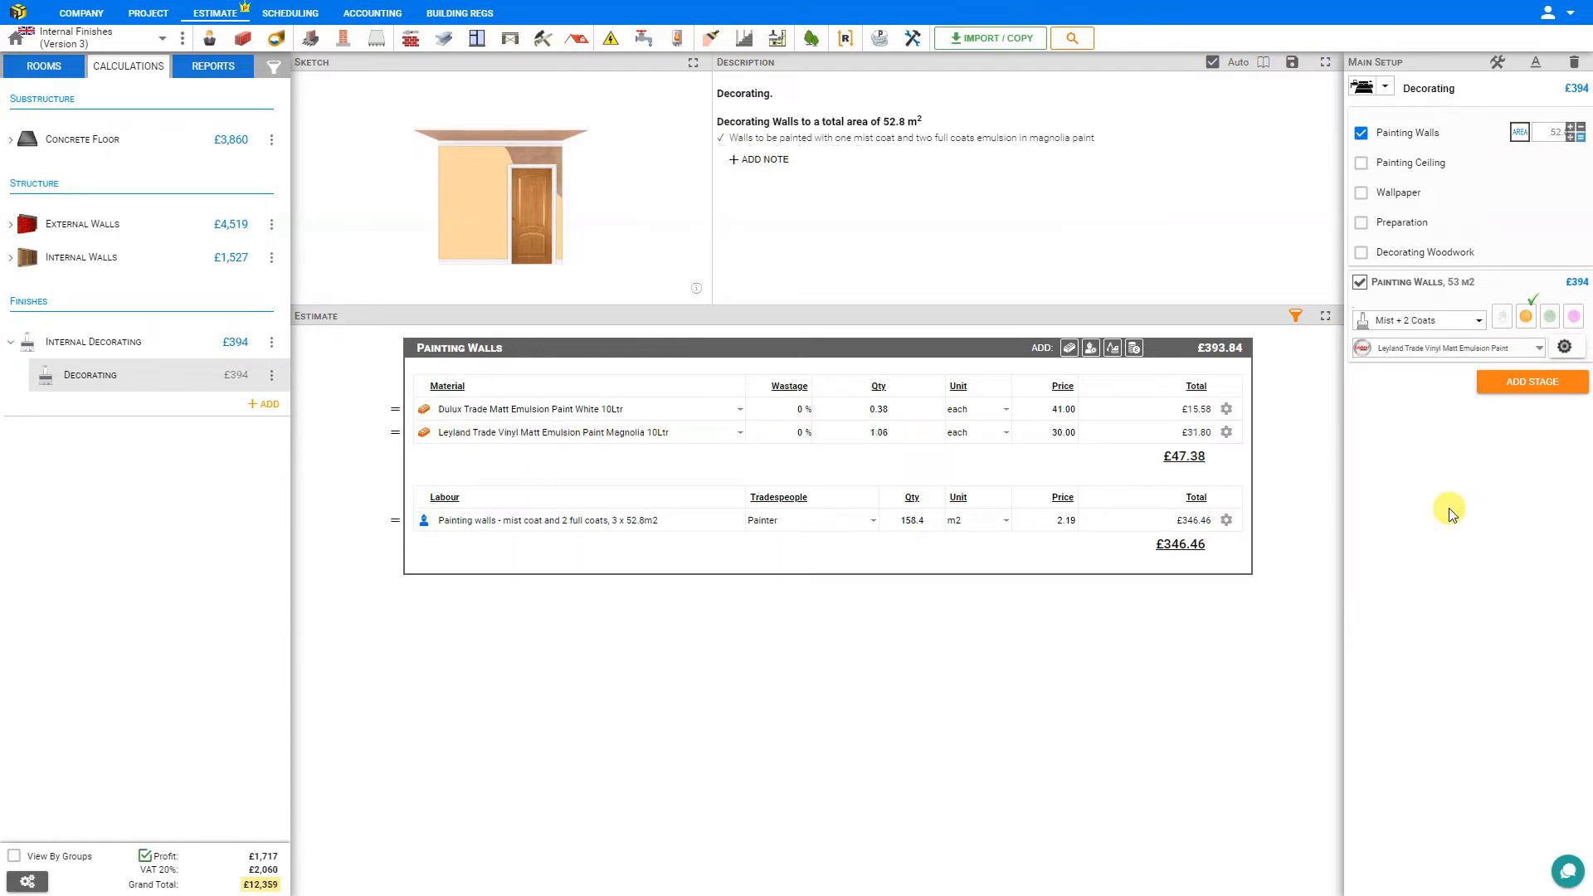
# Check the paint coverage per litre for the selected wall paint without changing it.
pyautogui.click(1564, 348)
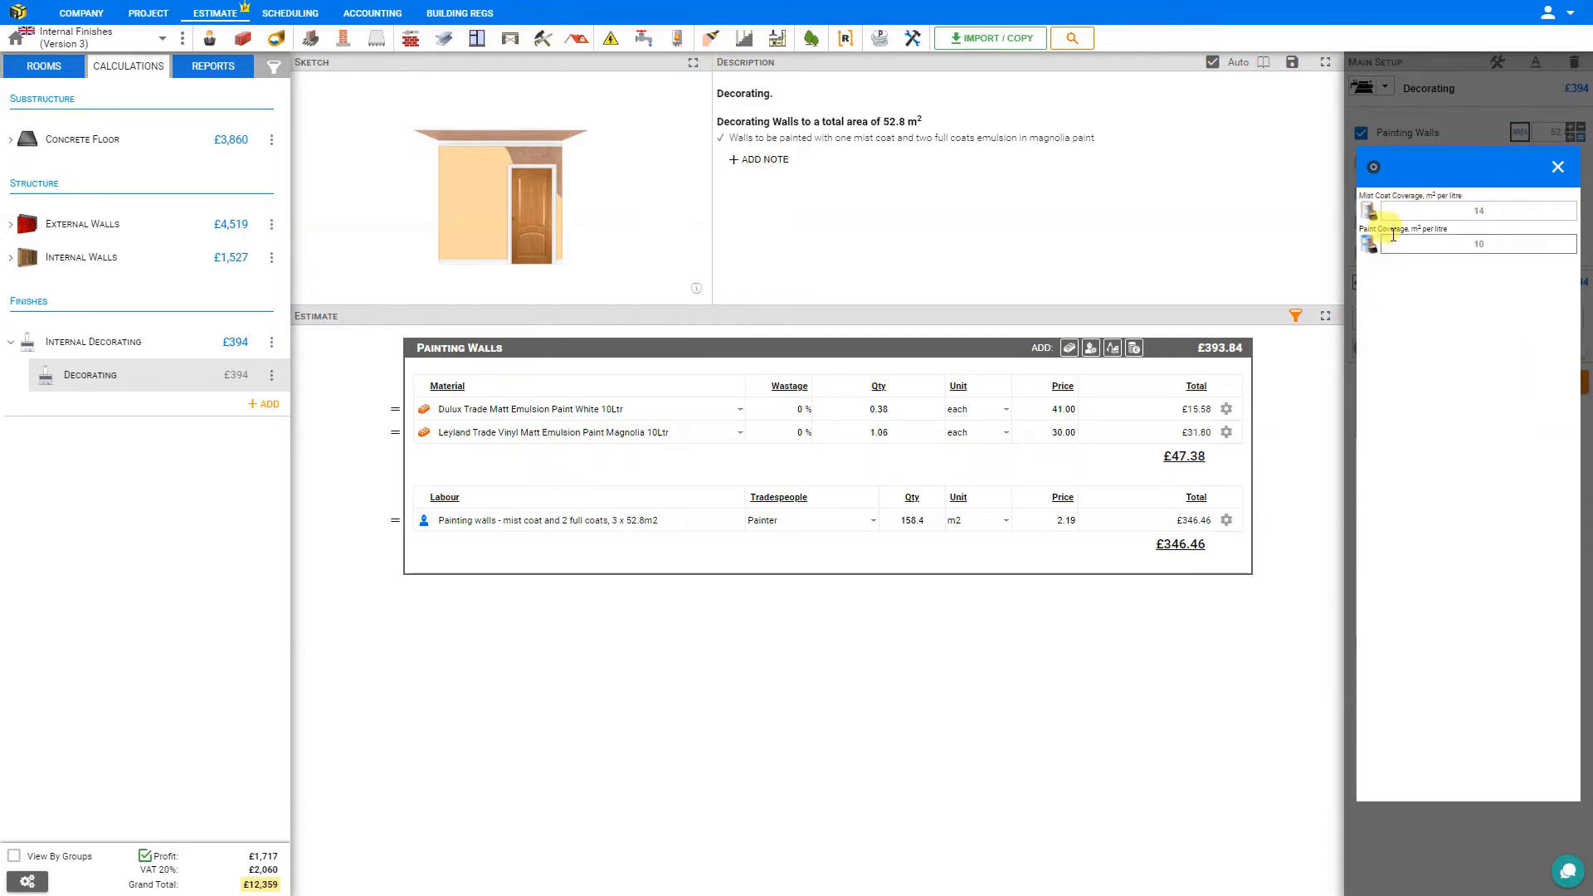
pyautogui.click(1504, 244)
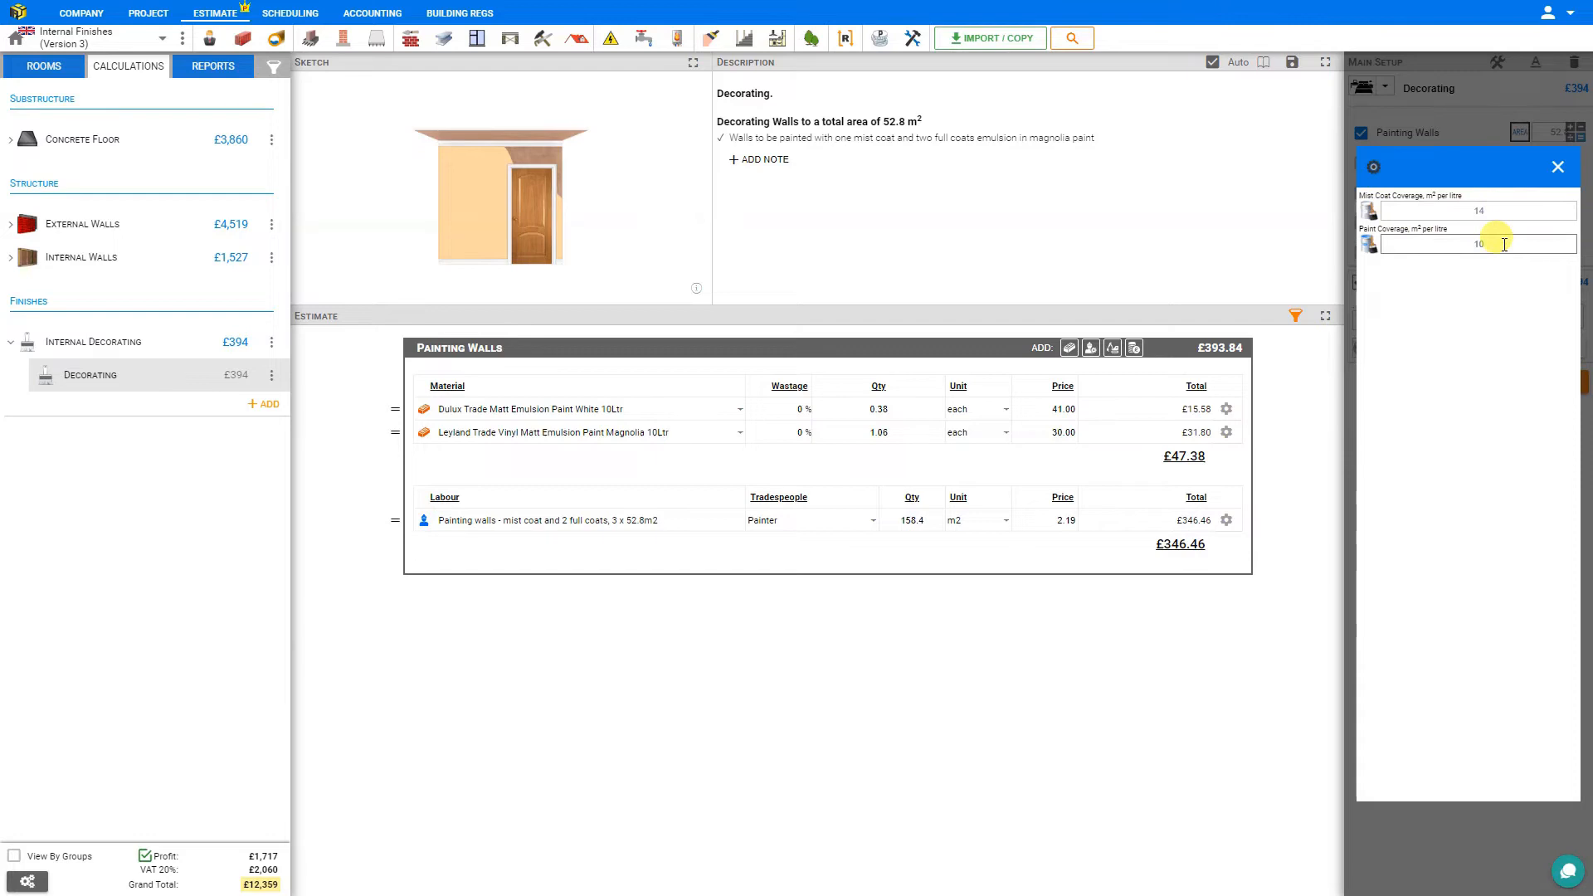
pyautogui.click(1557, 167)
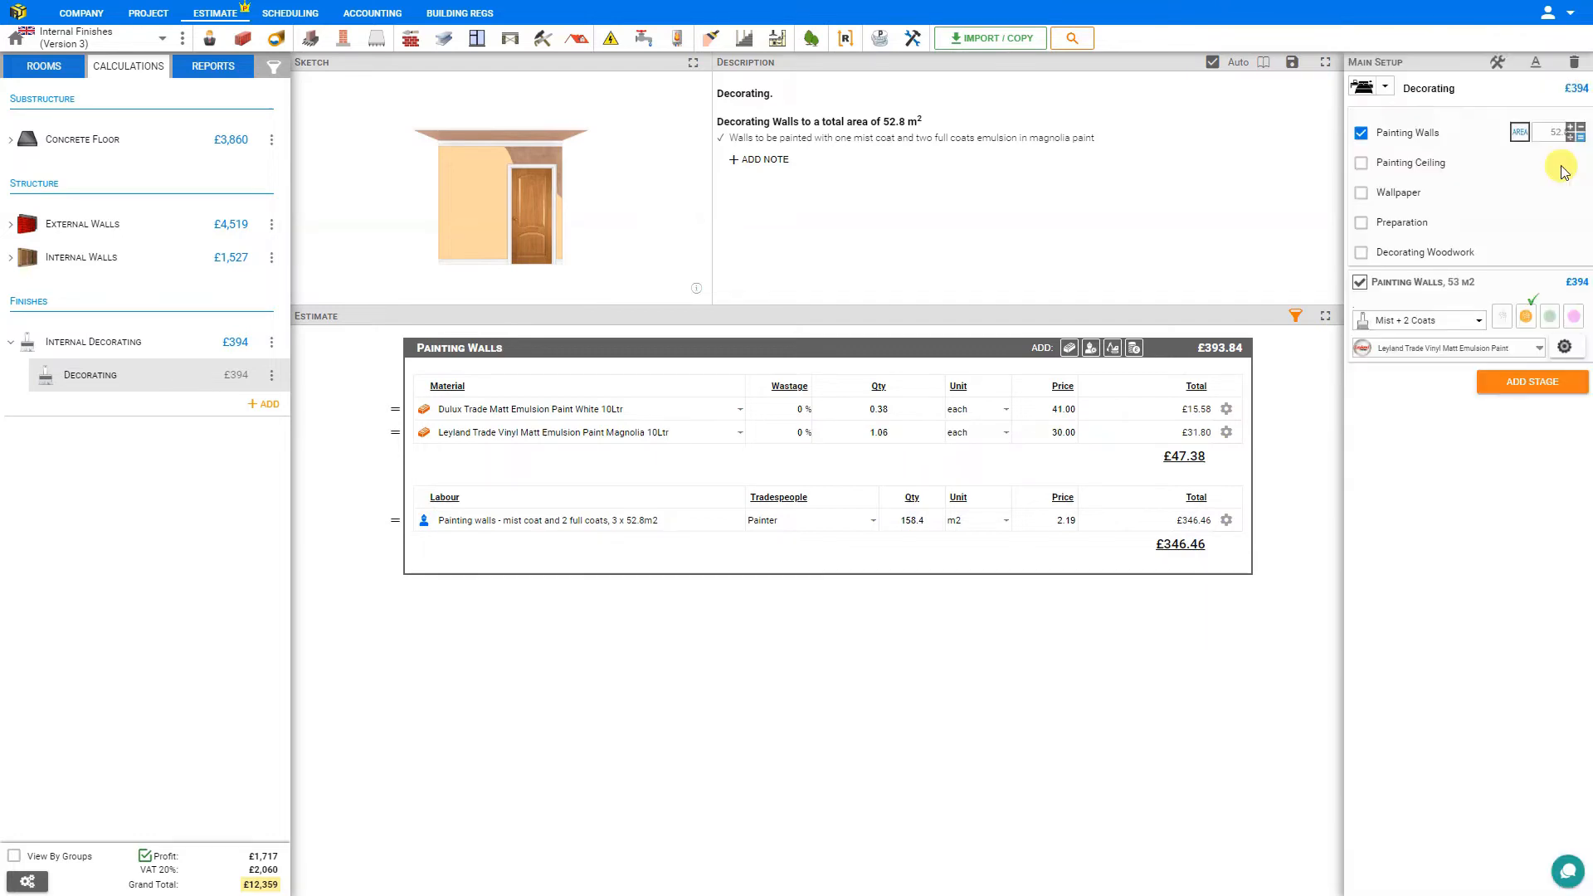
# Include Painting Ceiling in the decorating work with an area of 20 m².
pyautogui.click(1361, 163)
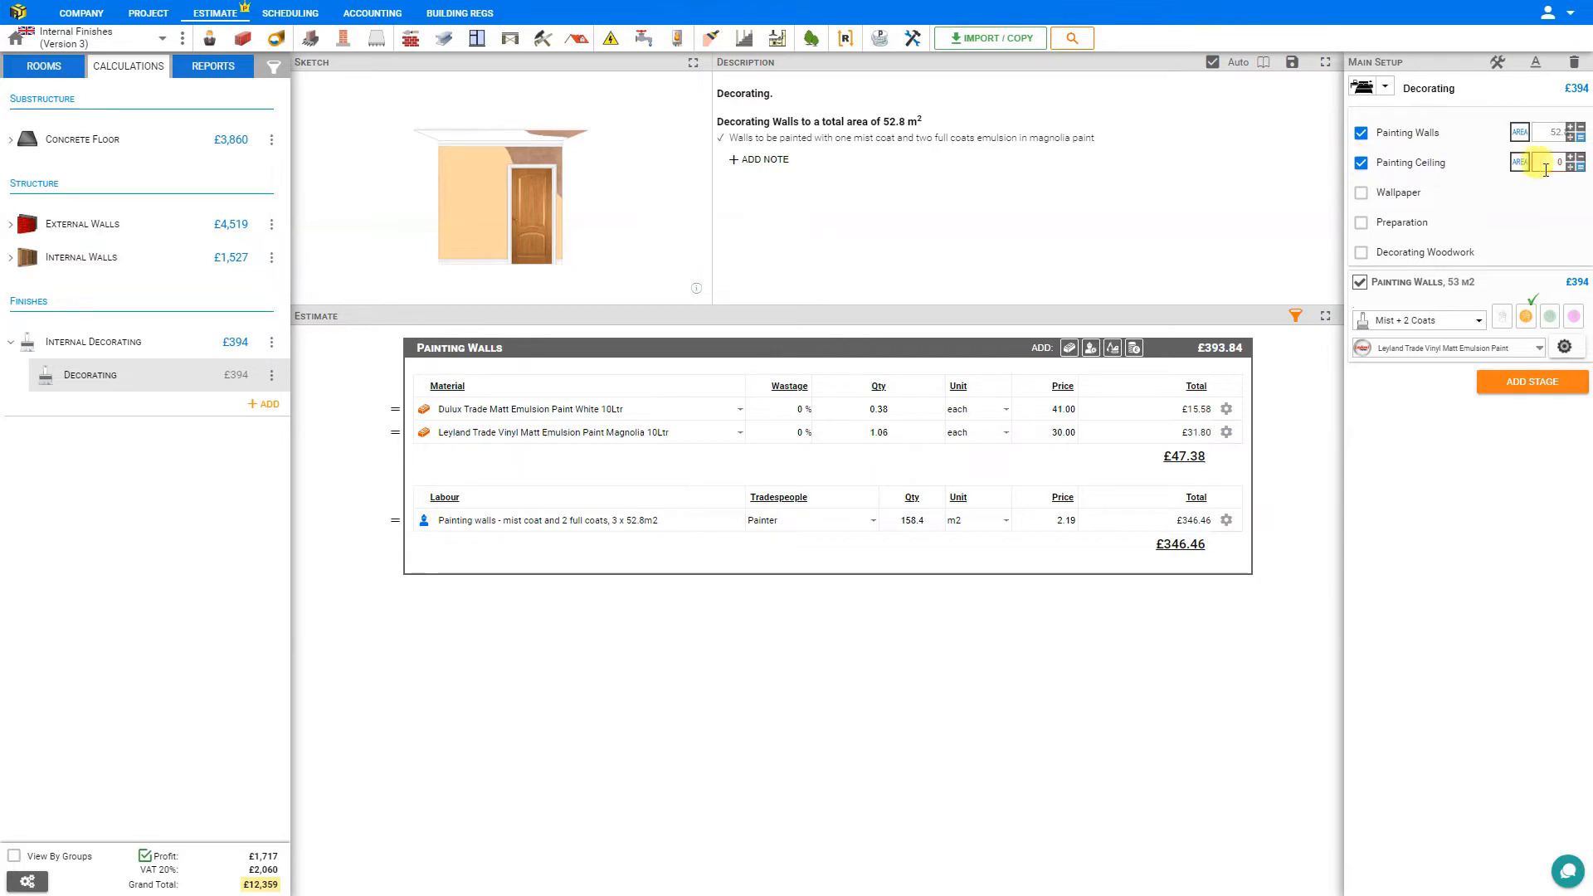
pyautogui.moveTo(1563, 164); pyautogui.dragTo(1533, 168)
pyautogui.write('2')
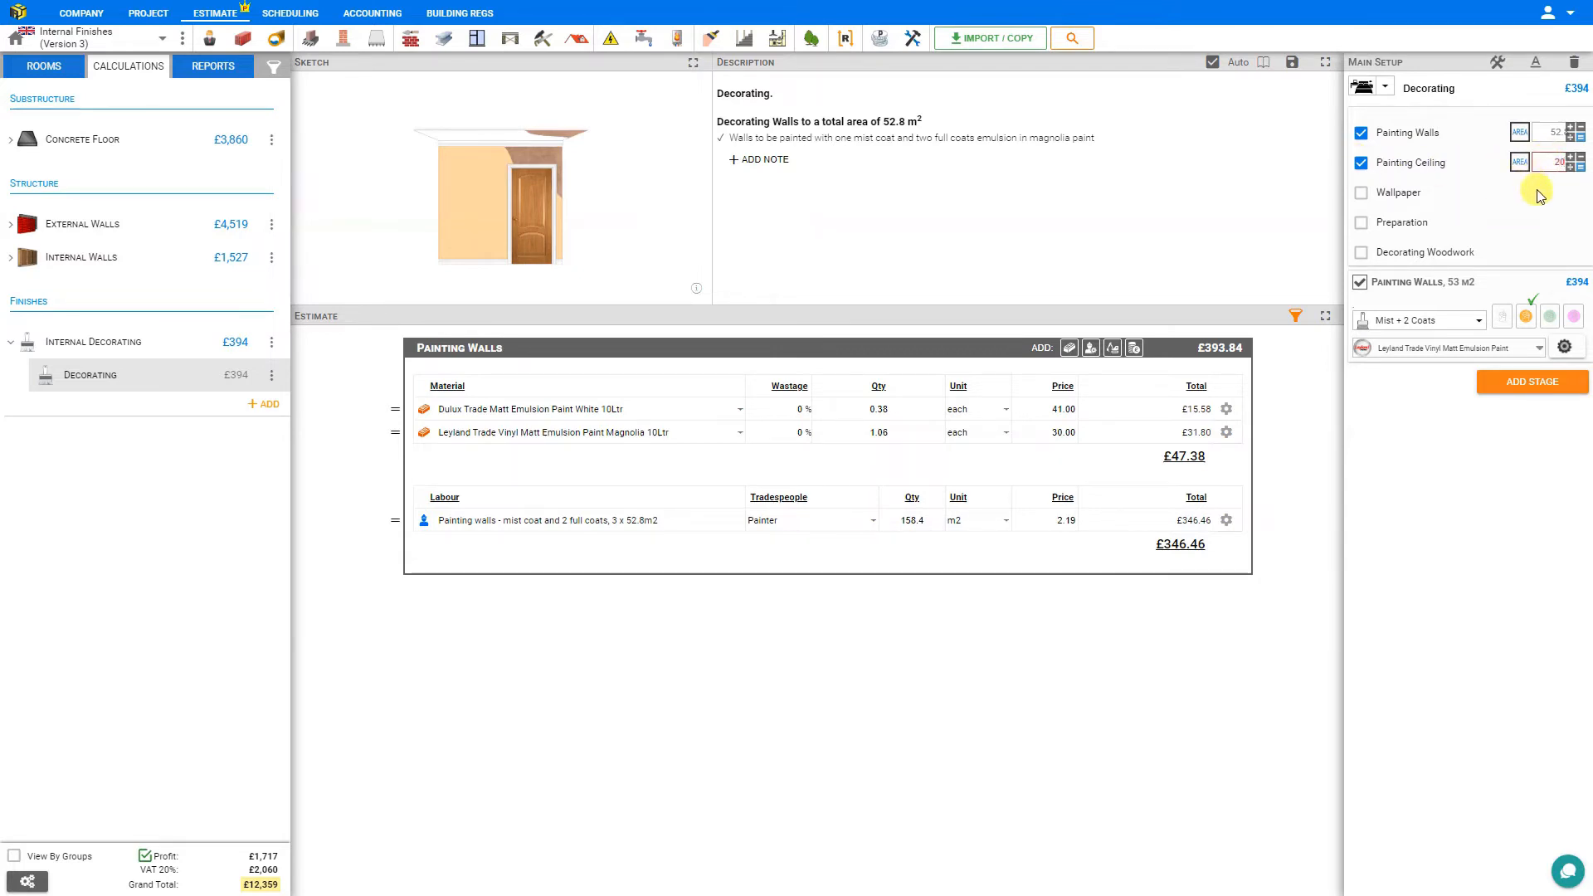
pyautogui.write('0')
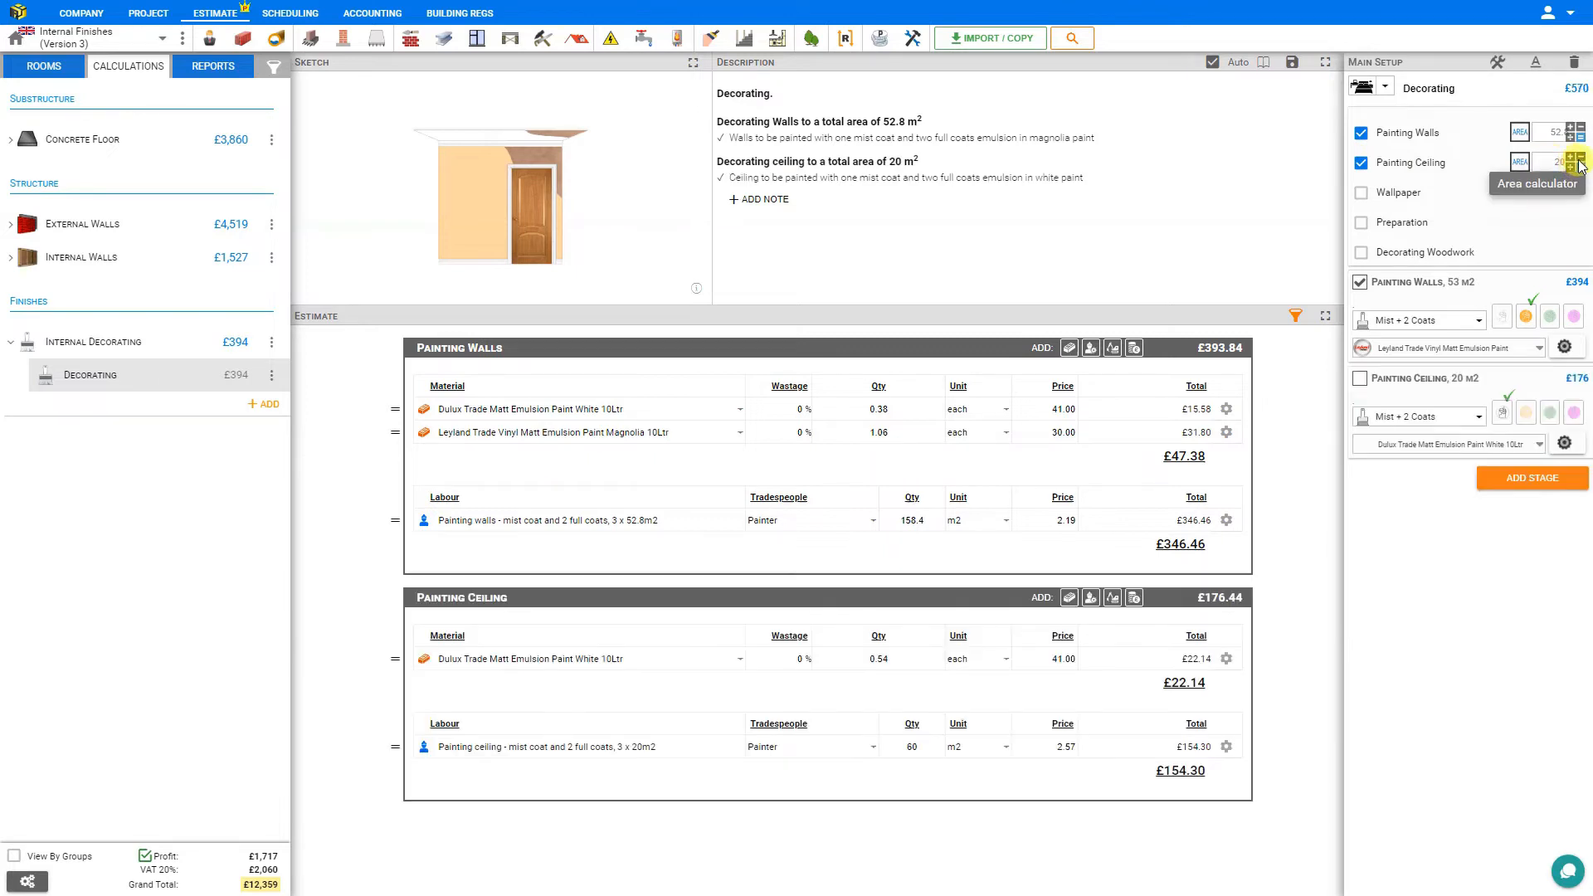
# Add the Living Room floor area of 18 m² to the area calculation for Painting Ceiling.
pyautogui.click(1578, 163)
pyautogui.click(880, 786)
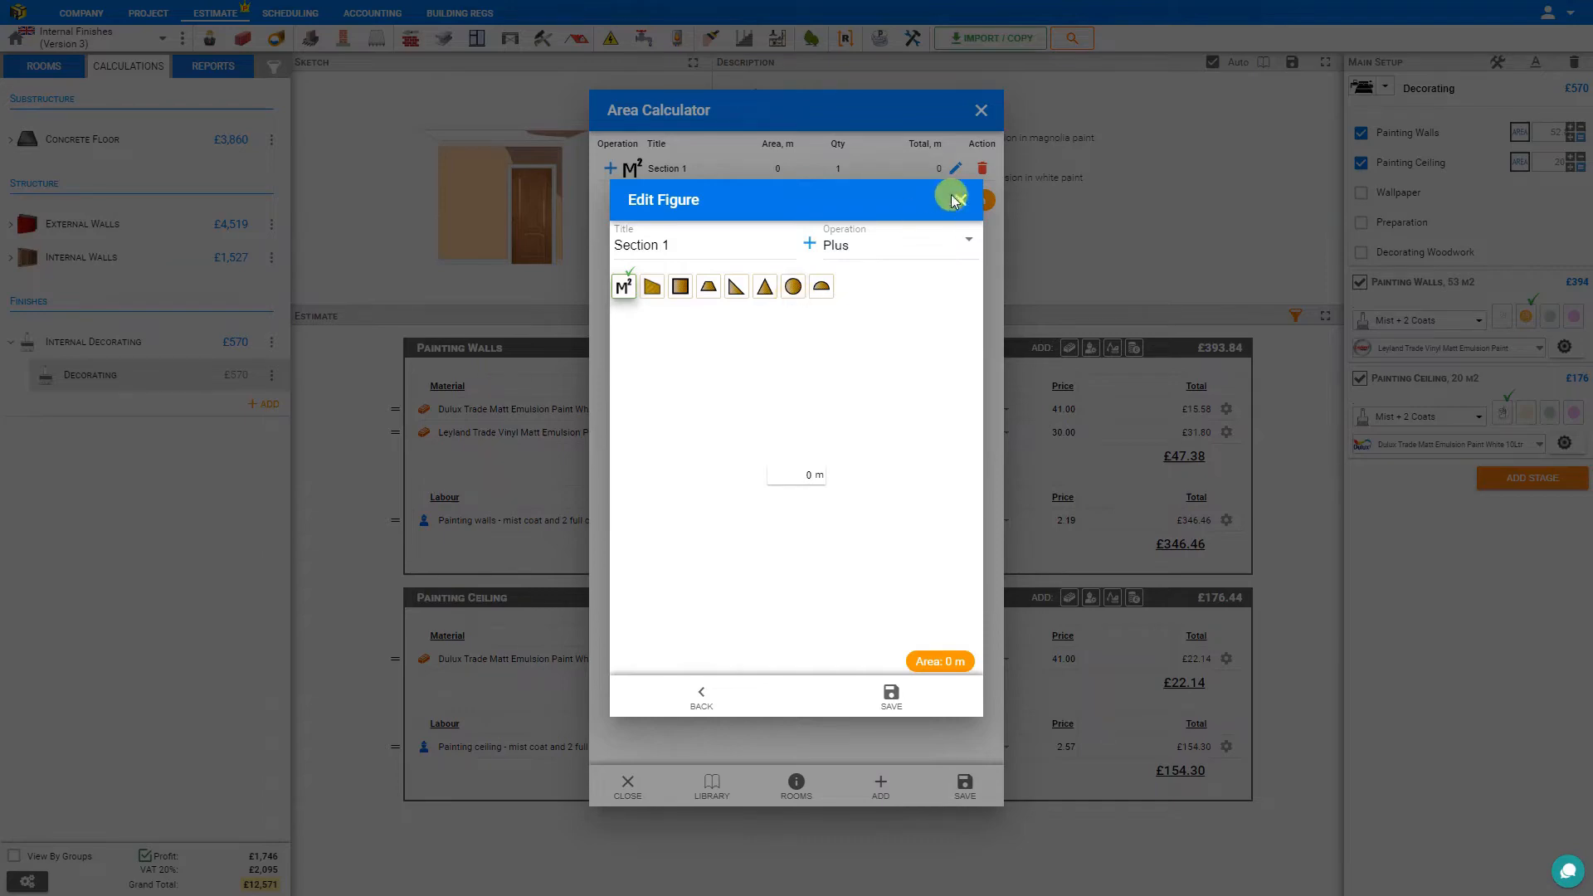
pyautogui.click(959, 199)
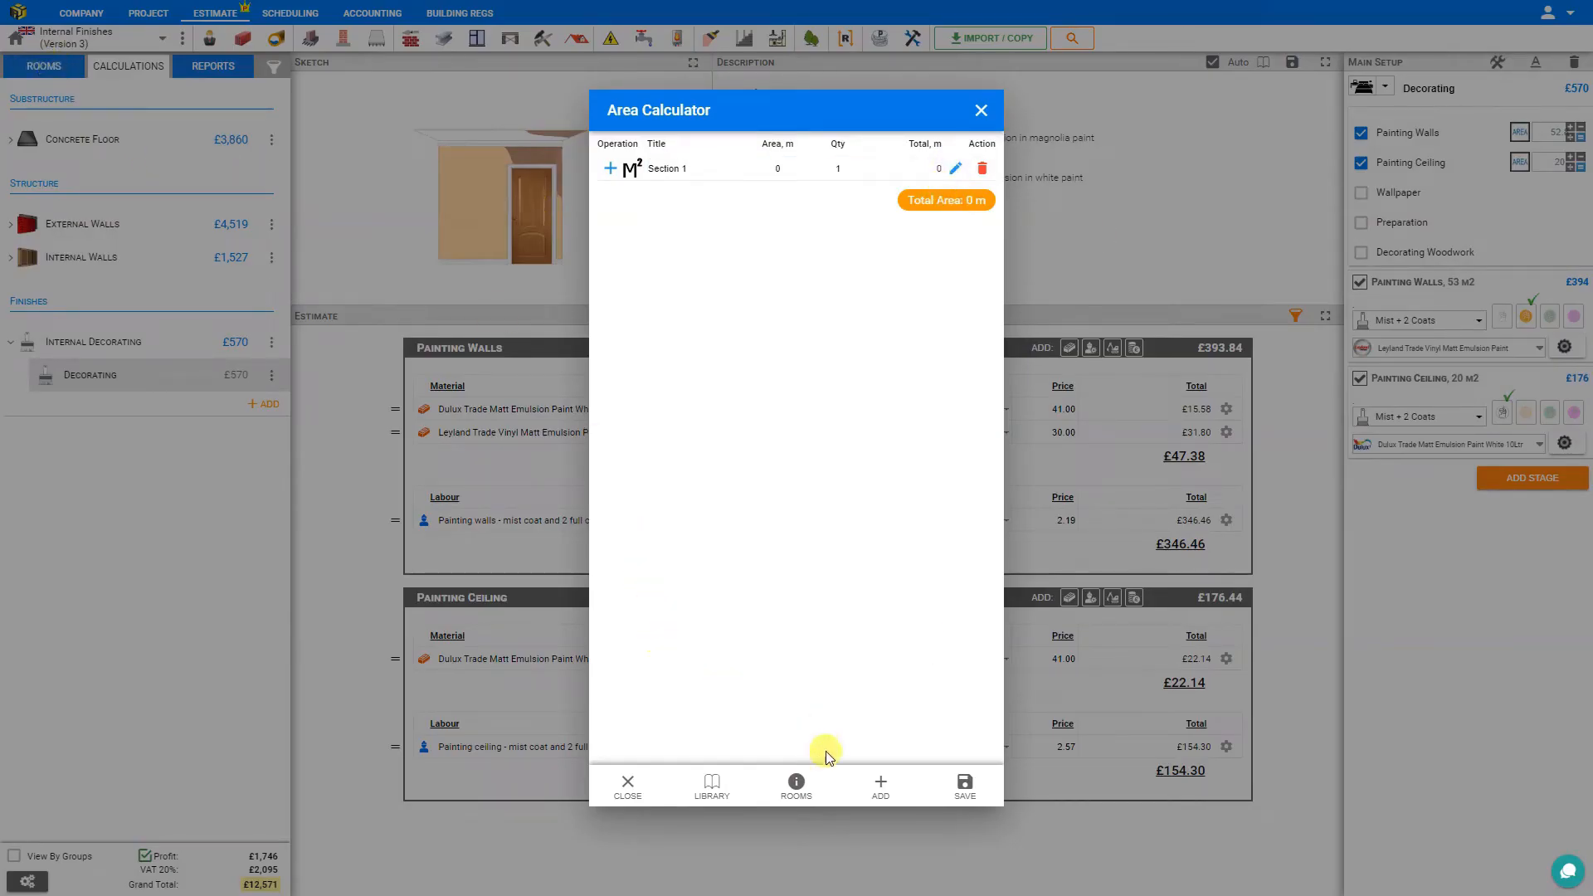
pyautogui.click(796, 786)
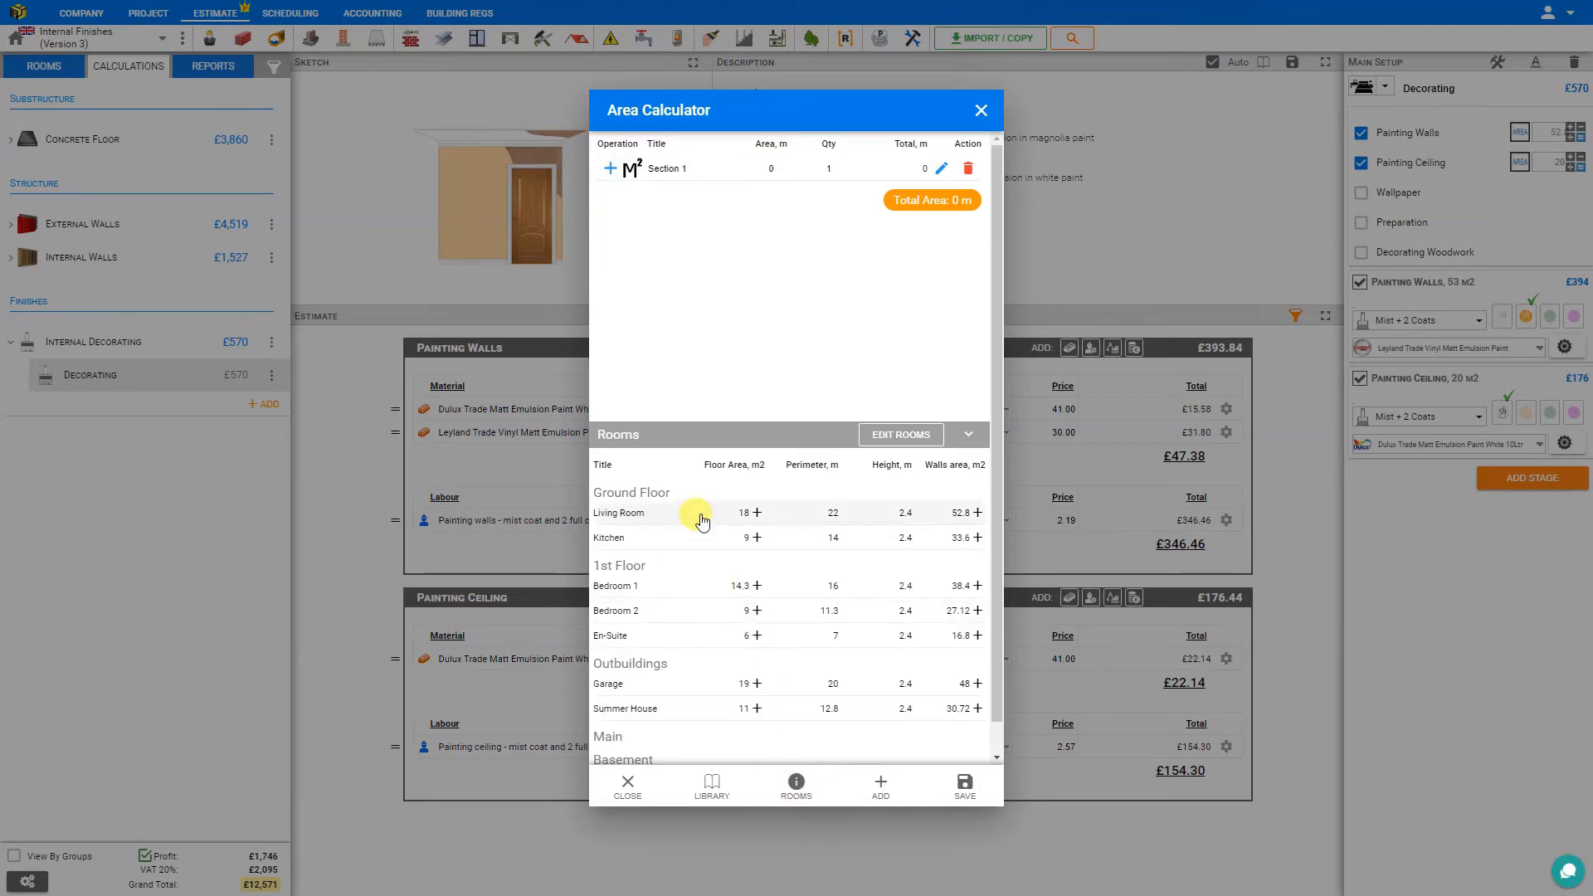
pyautogui.click(756, 514)
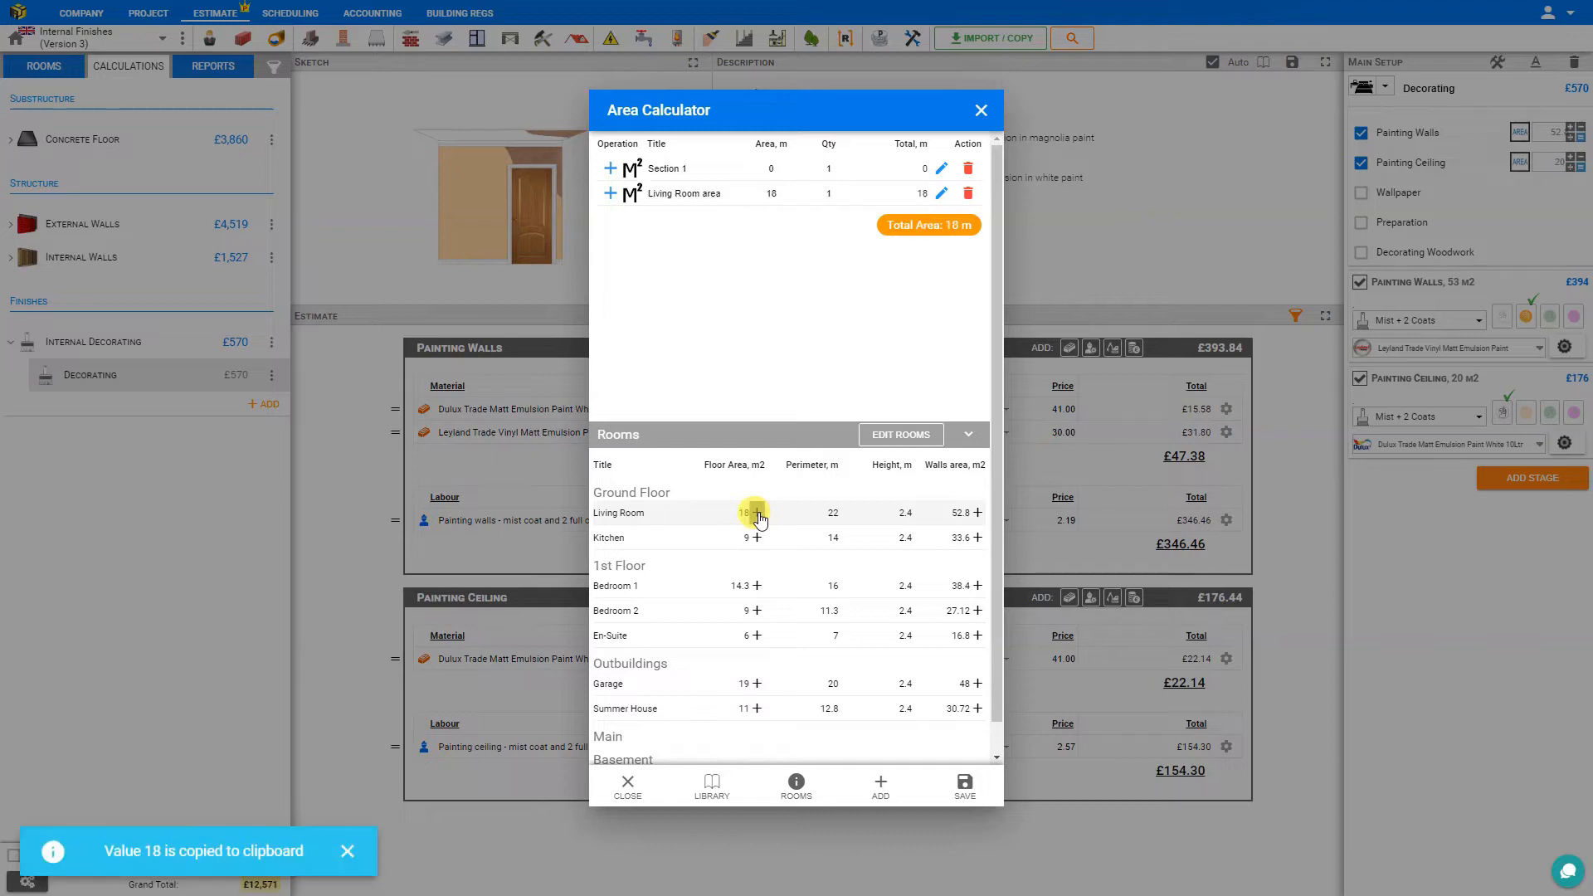
# Delete the empty Section 1 from the ceiling's area calculation and save the calculated area.
pyautogui.click(780, 196)
pyautogui.click(940, 168)
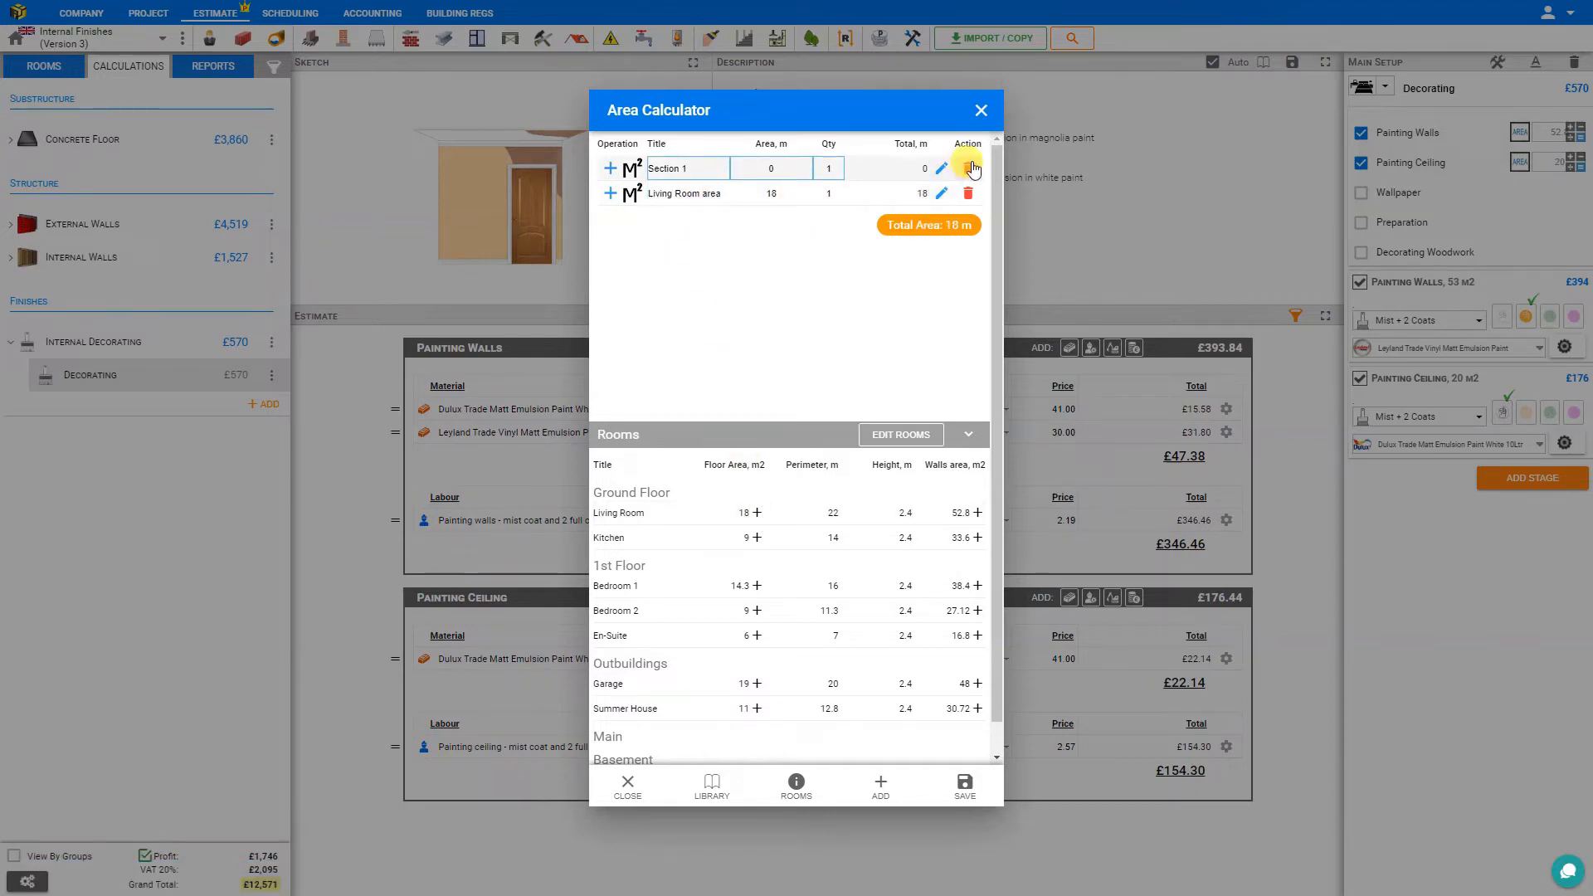
pyautogui.click(968, 169)
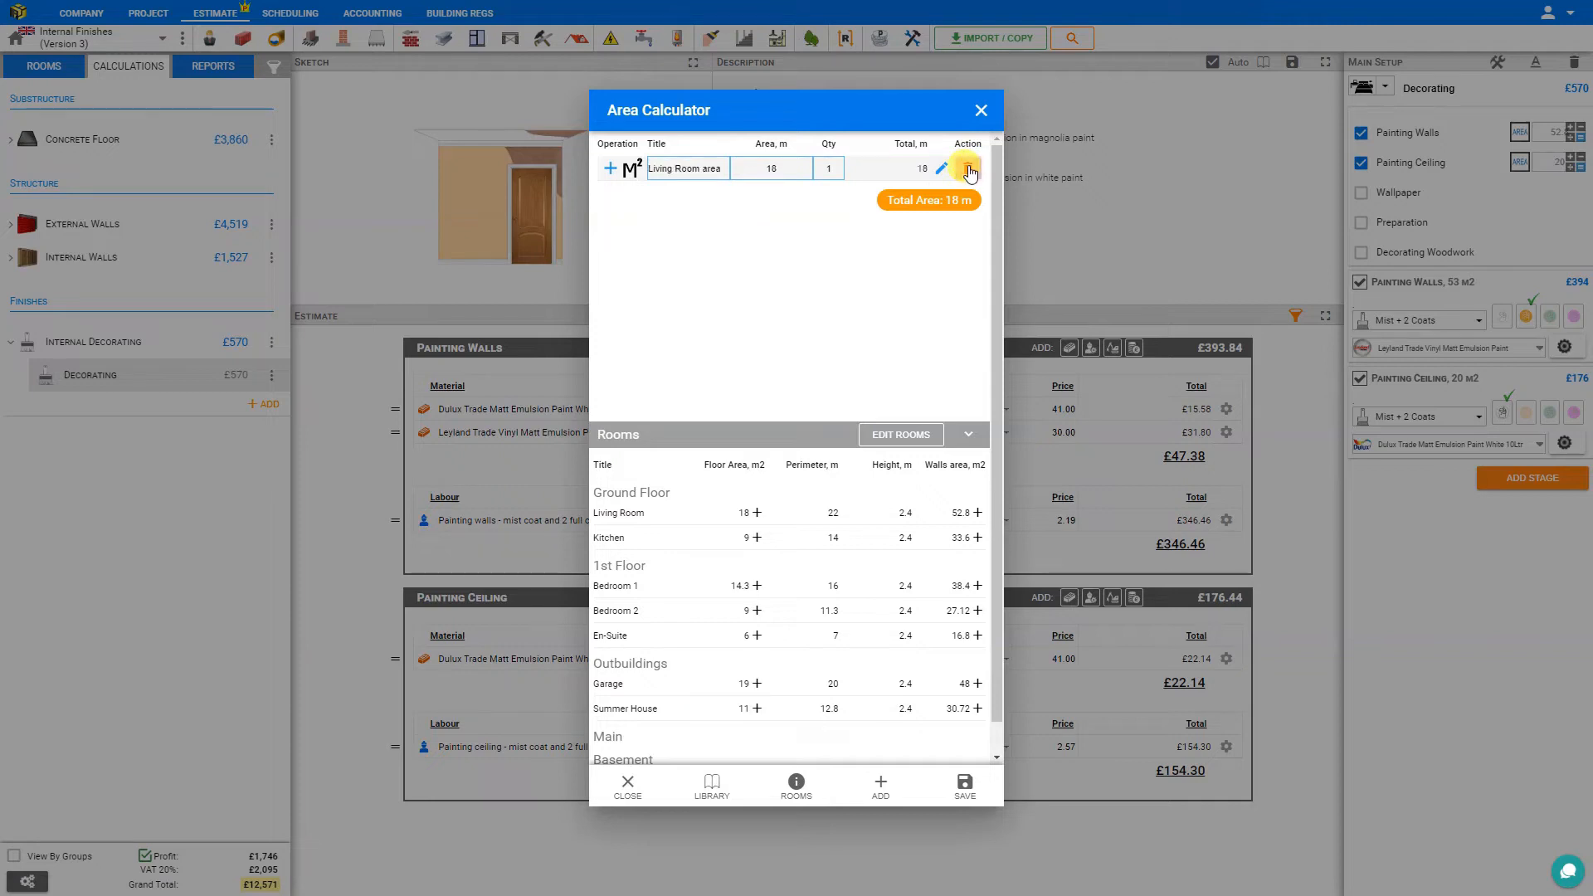
pyautogui.click(942, 169)
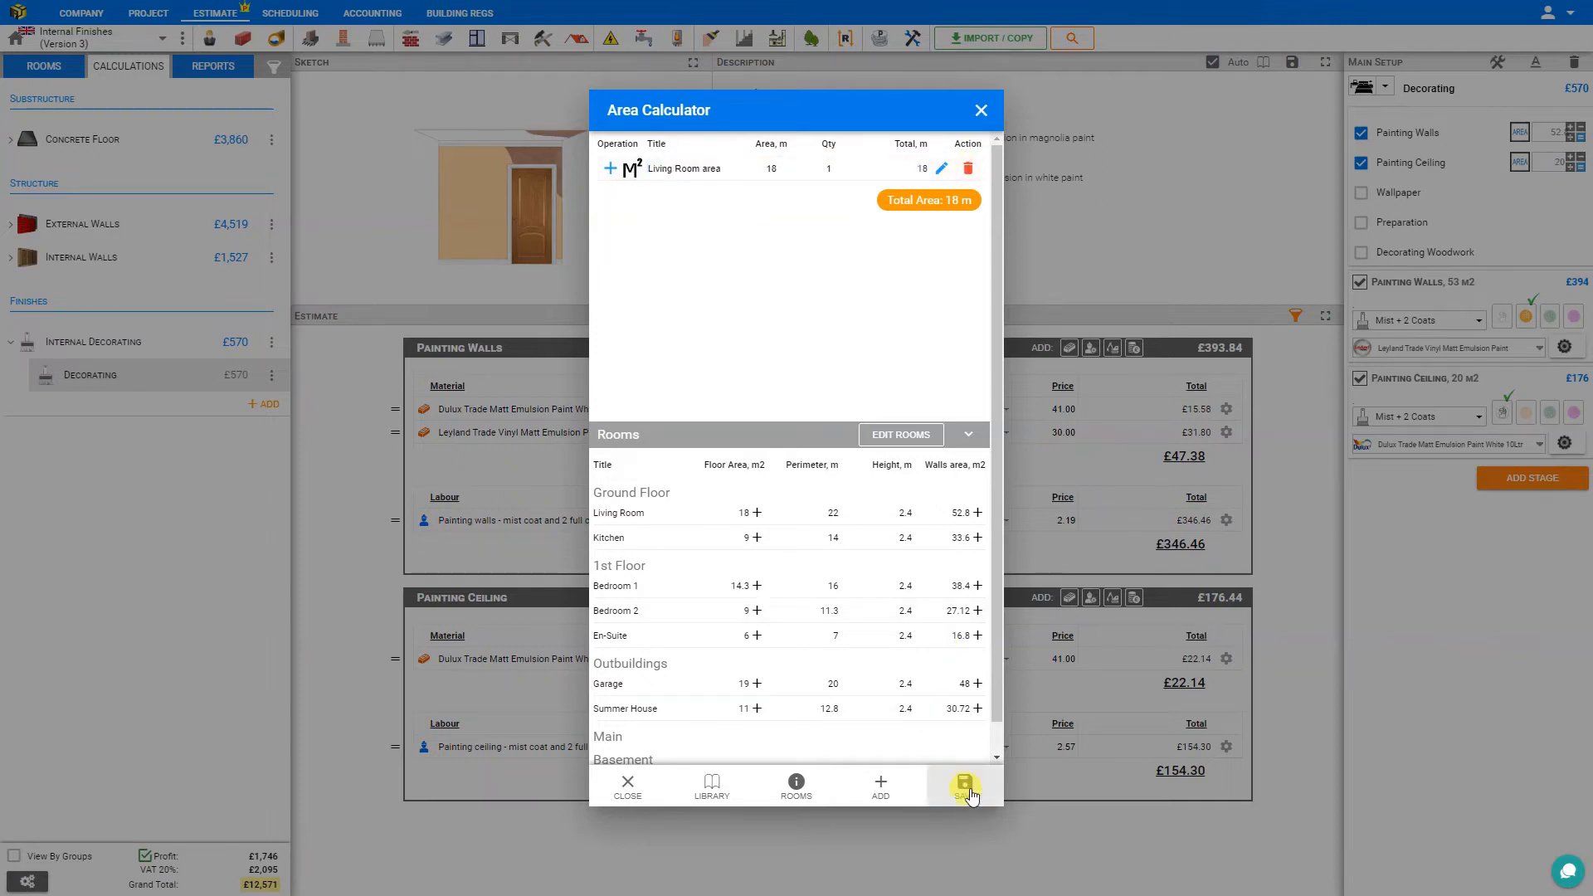
pyautogui.click(964, 786)
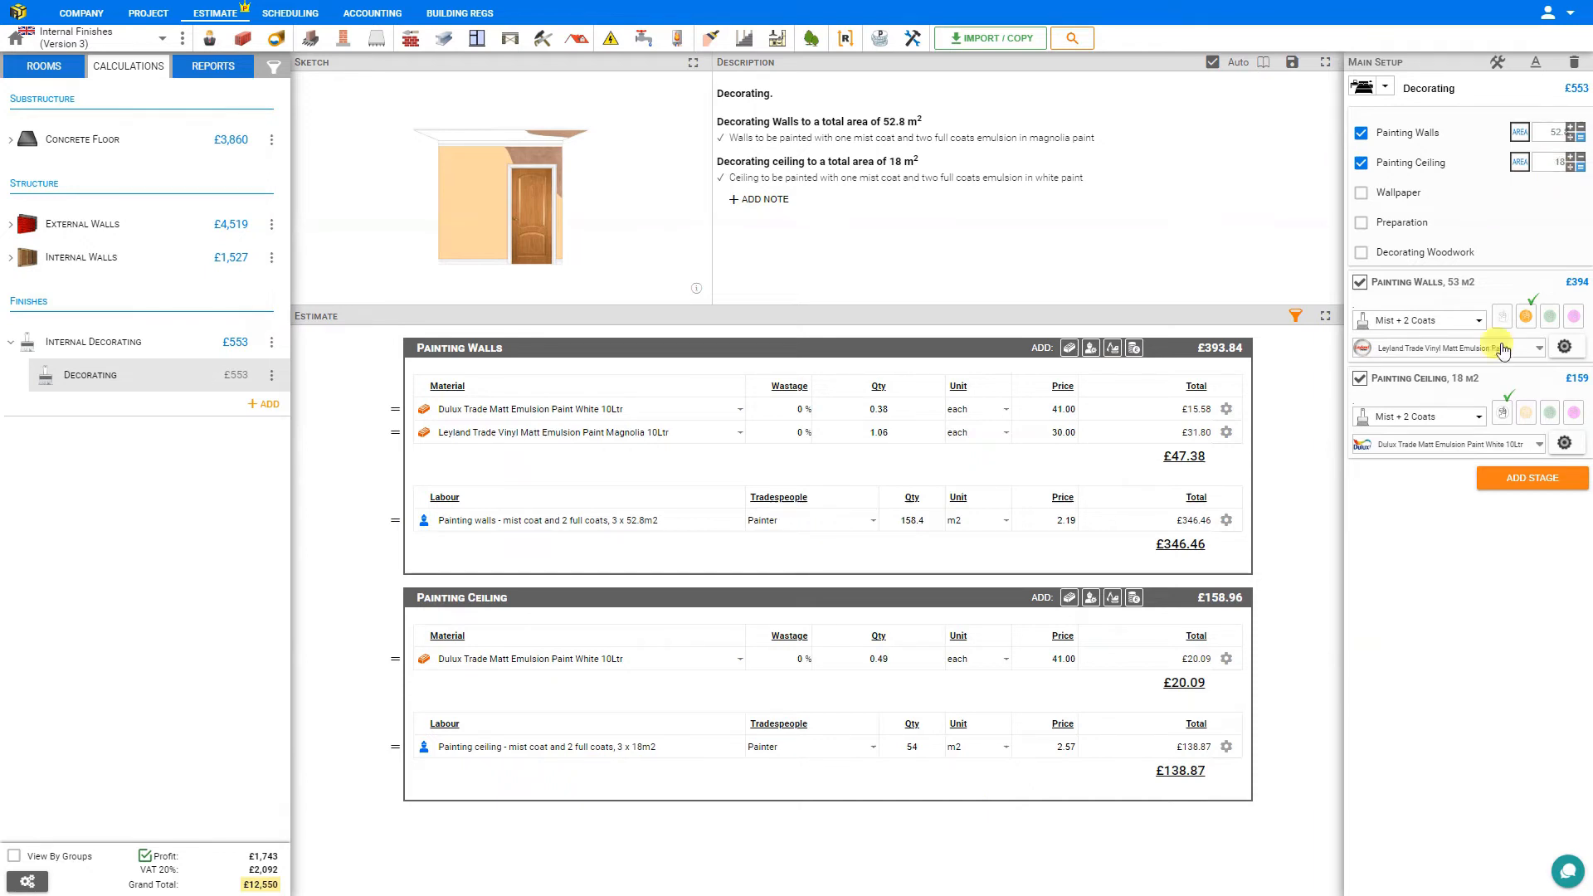
# Set the ceiling painting to Mist + 1 Coat with magnolia paint.
pyautogui.click(1473, 417)
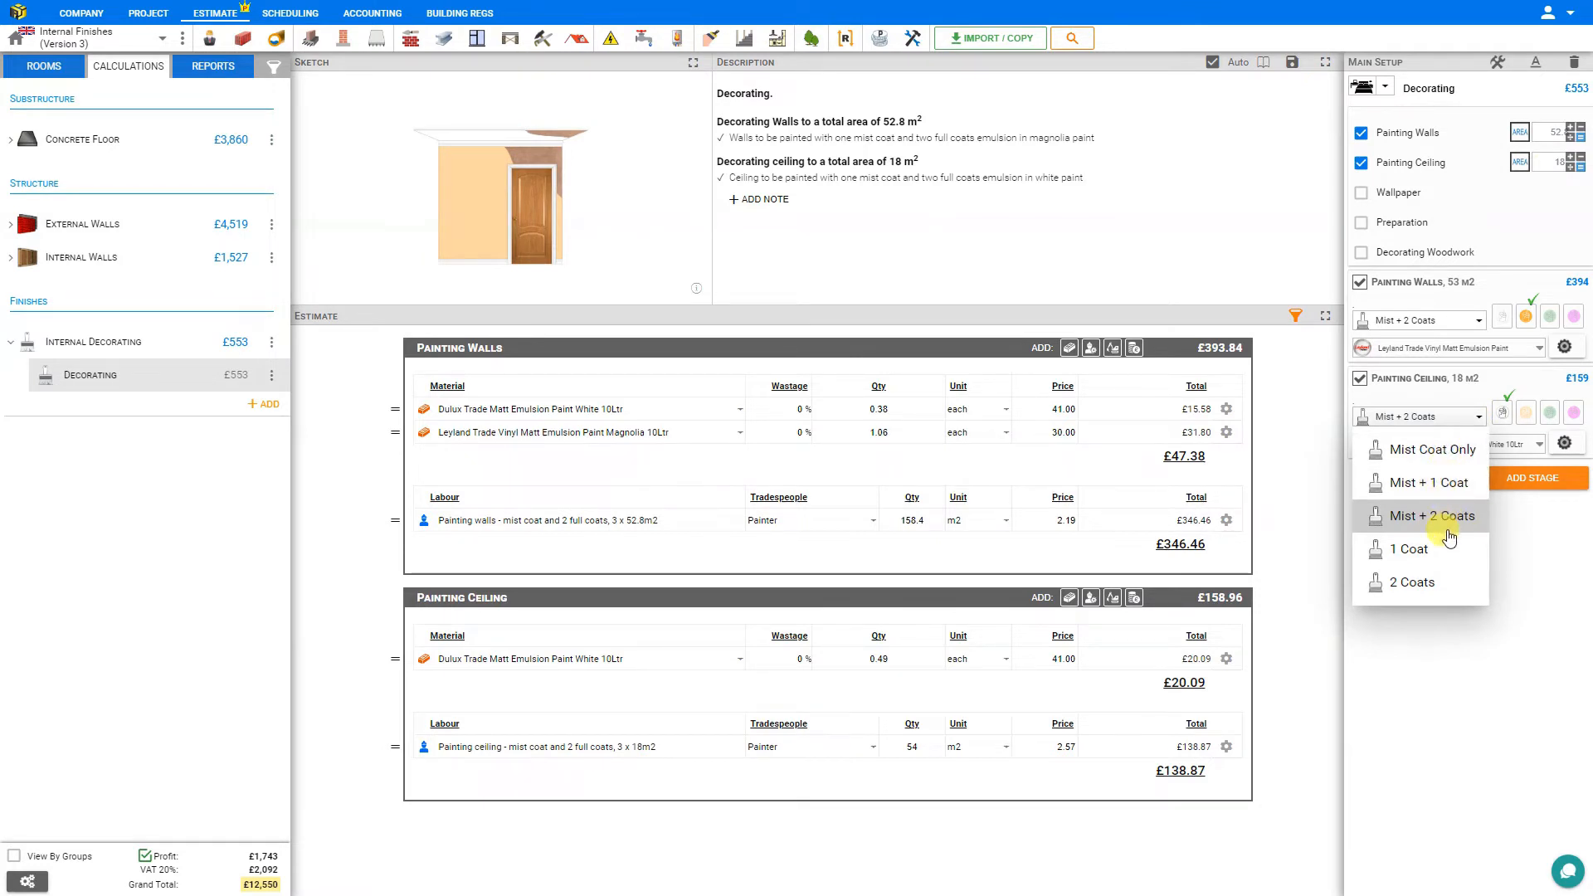
pyautogui.click(1446, 485)
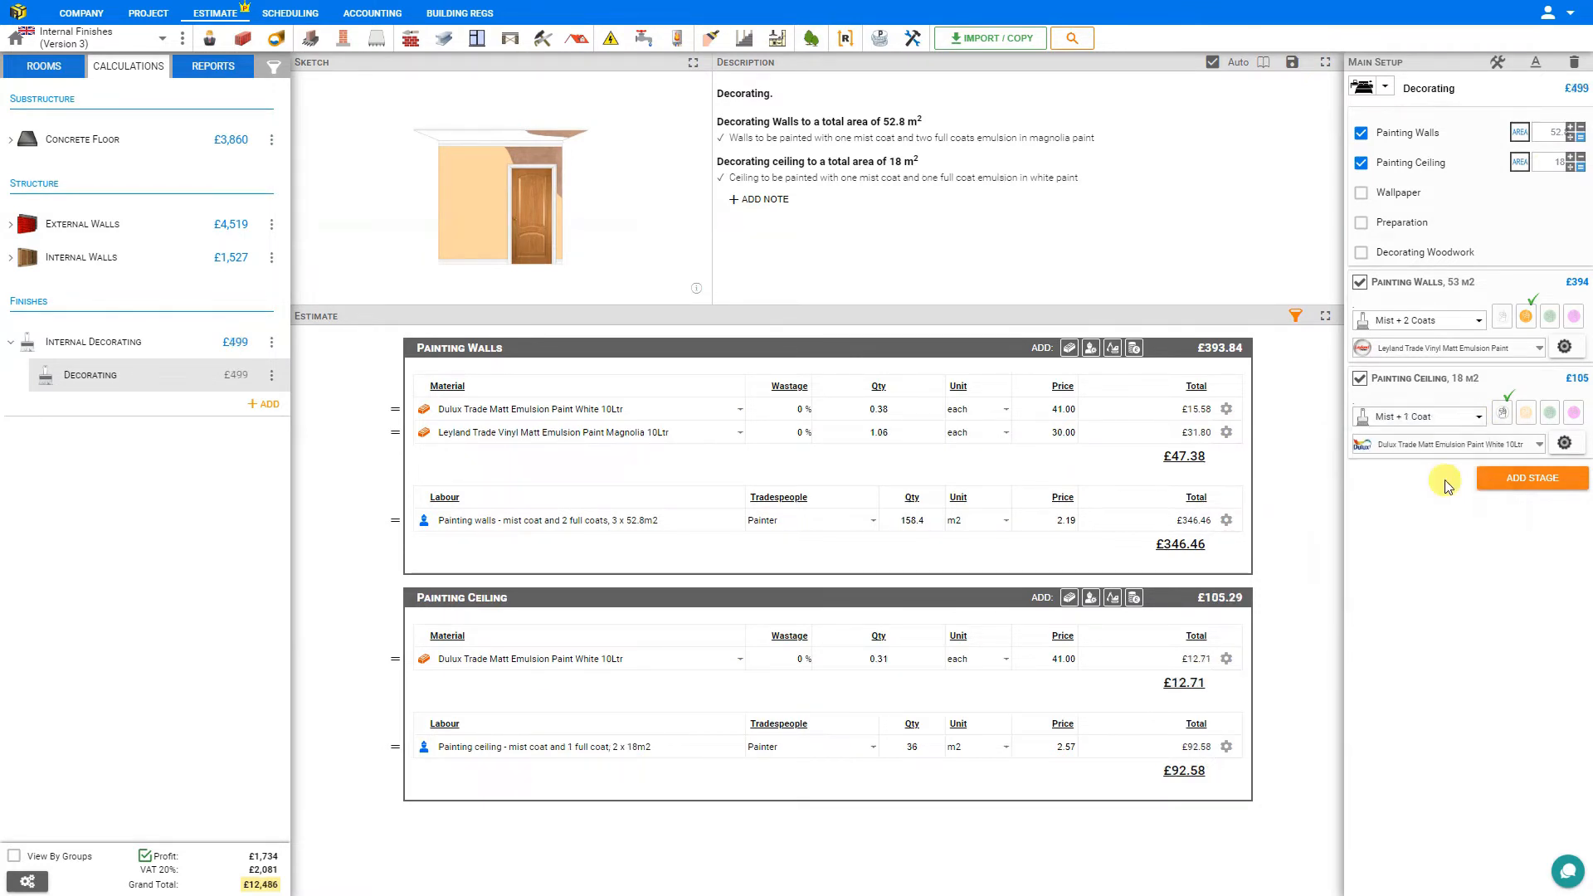
pyautogui.click(1525, 420)
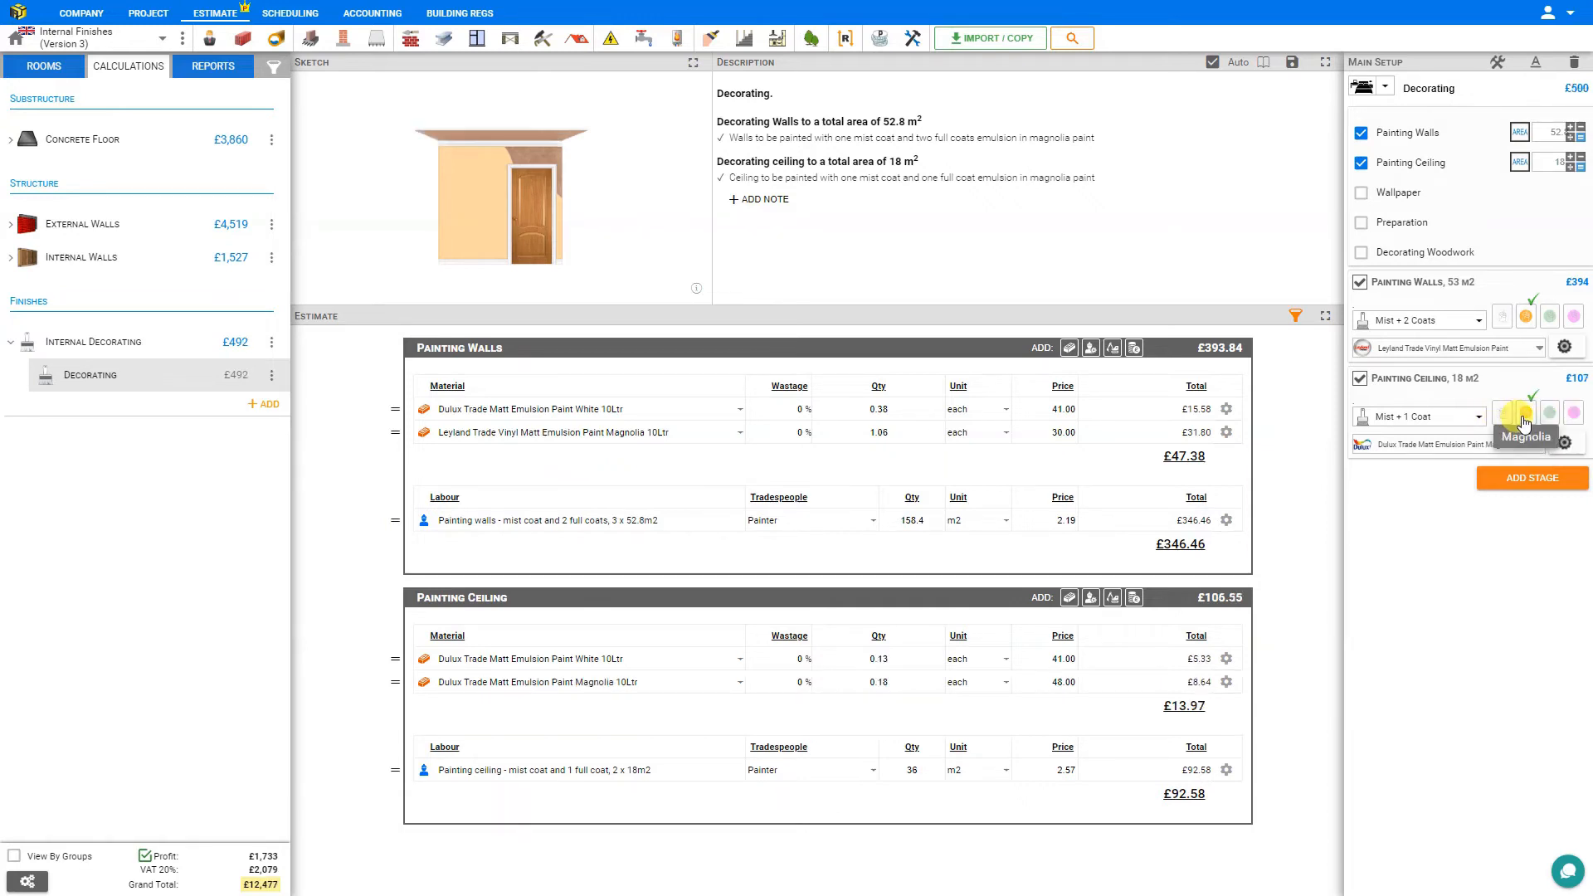
# Use Colour Emulsion Paint Allowance at £10 per litre for the ceiling, and check its mist coat and paint coverage settings.
pyautogui.click(1475, 445)
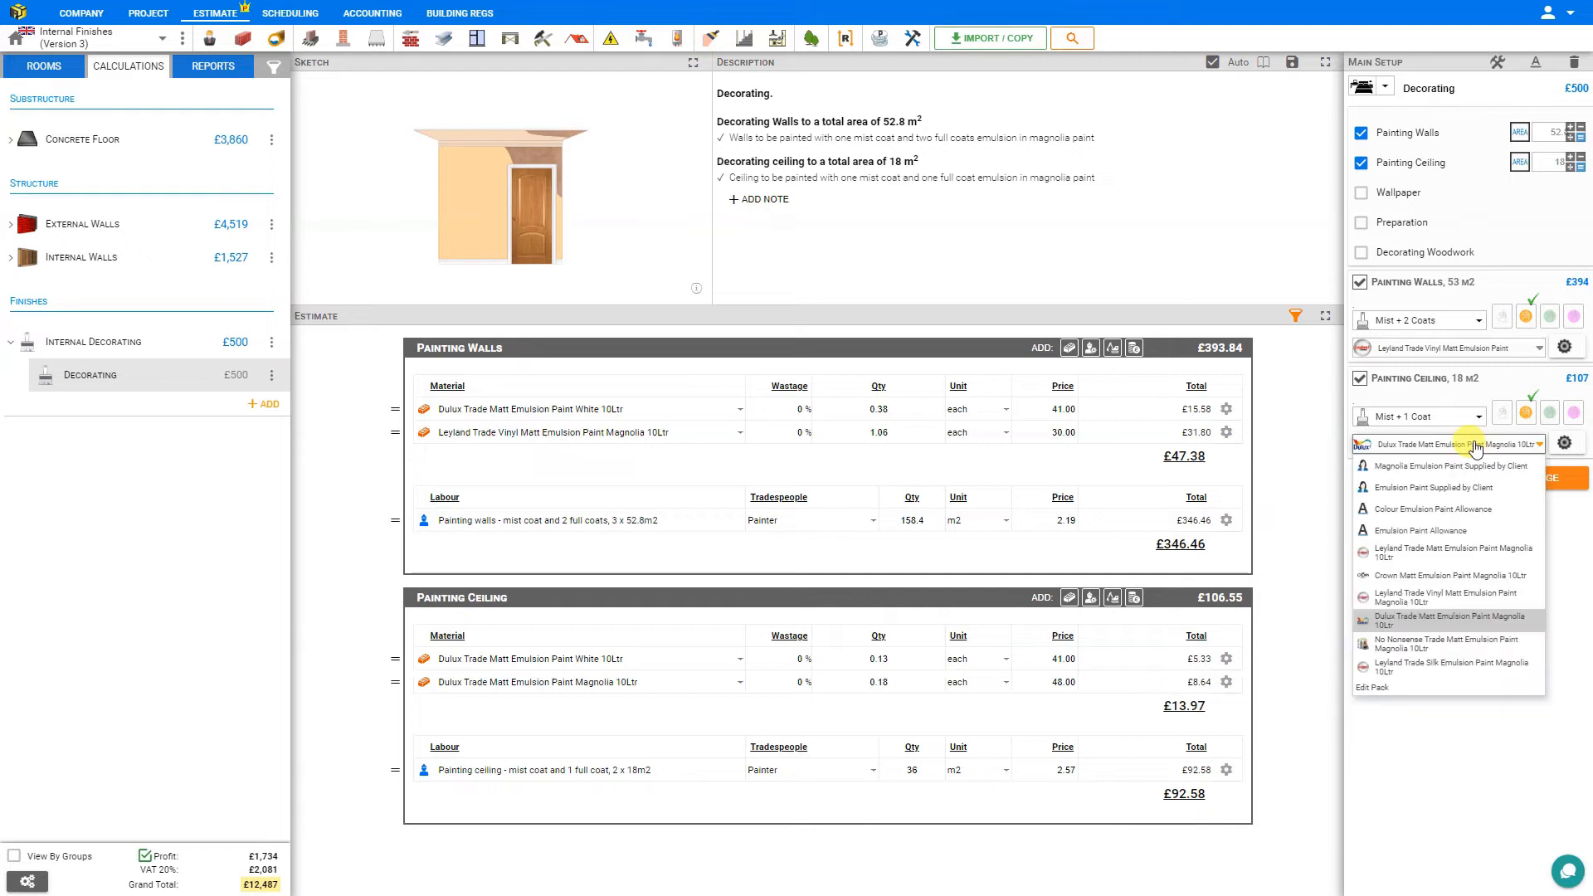
pyautogui.click(1472, 509)
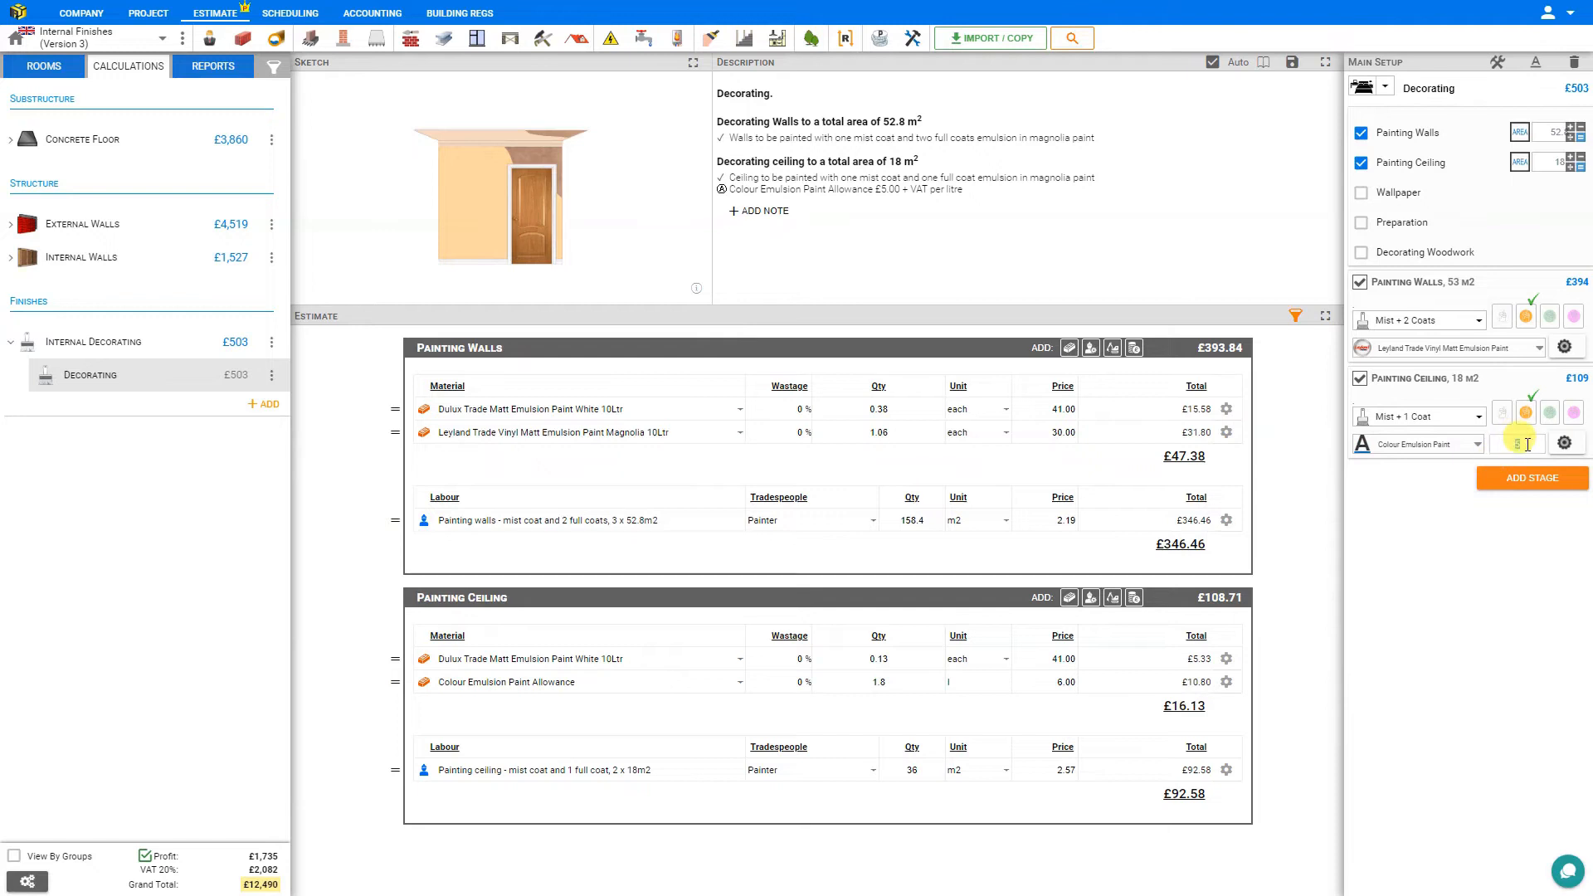
pyautogui.moveTo(1527, 445); pyautogui.dragTo(1504, 444)
pyautogui.write('5')
pyautogui.click(1565, 445)
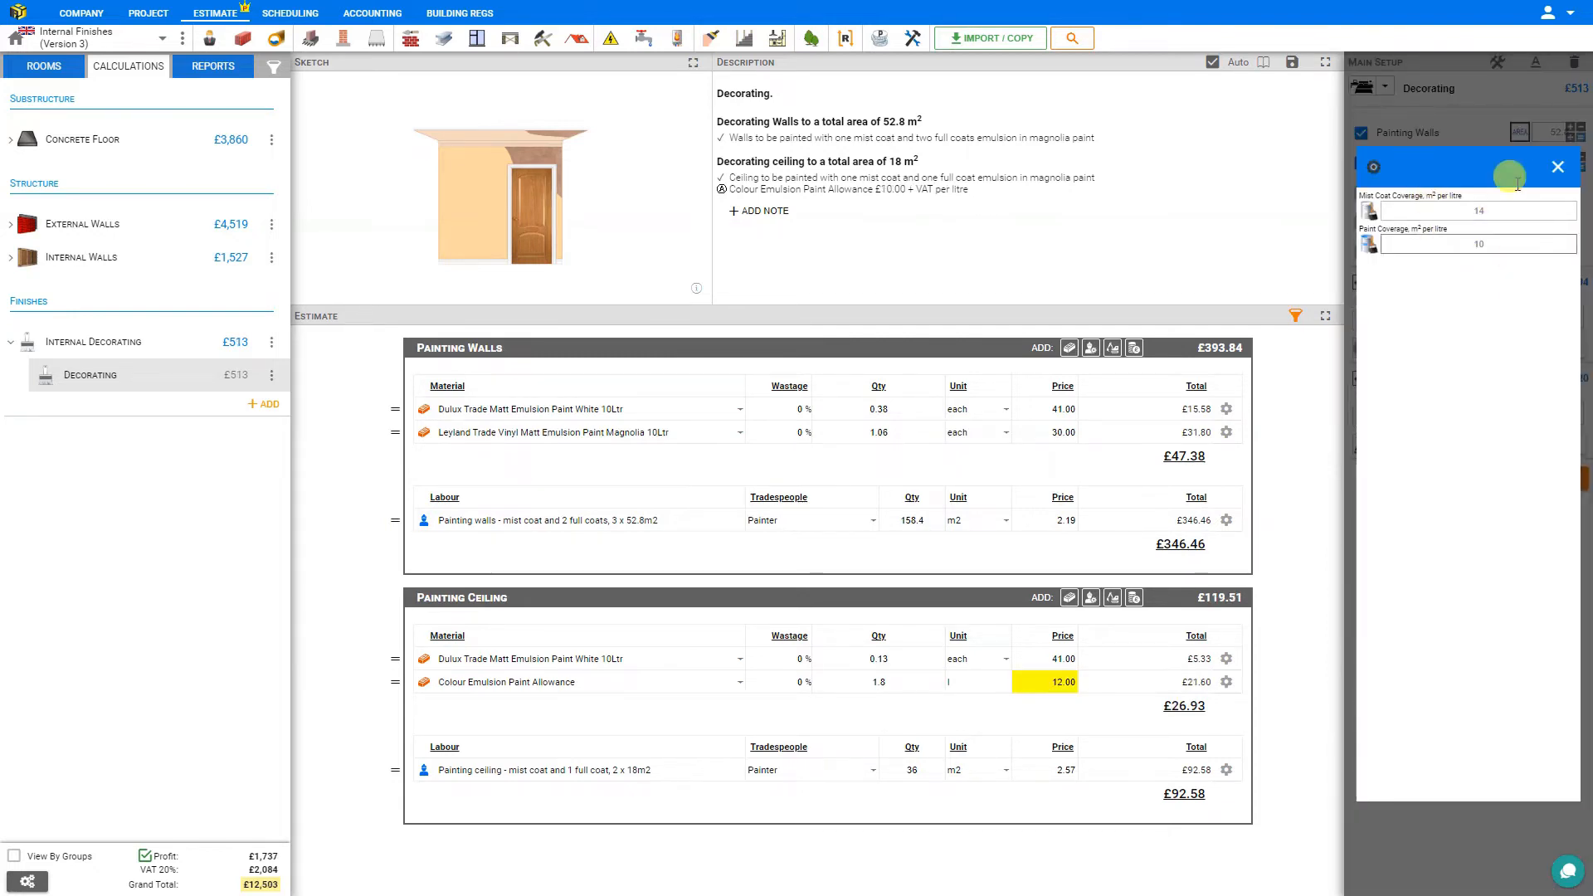
pyautogui.click(1562, 171)
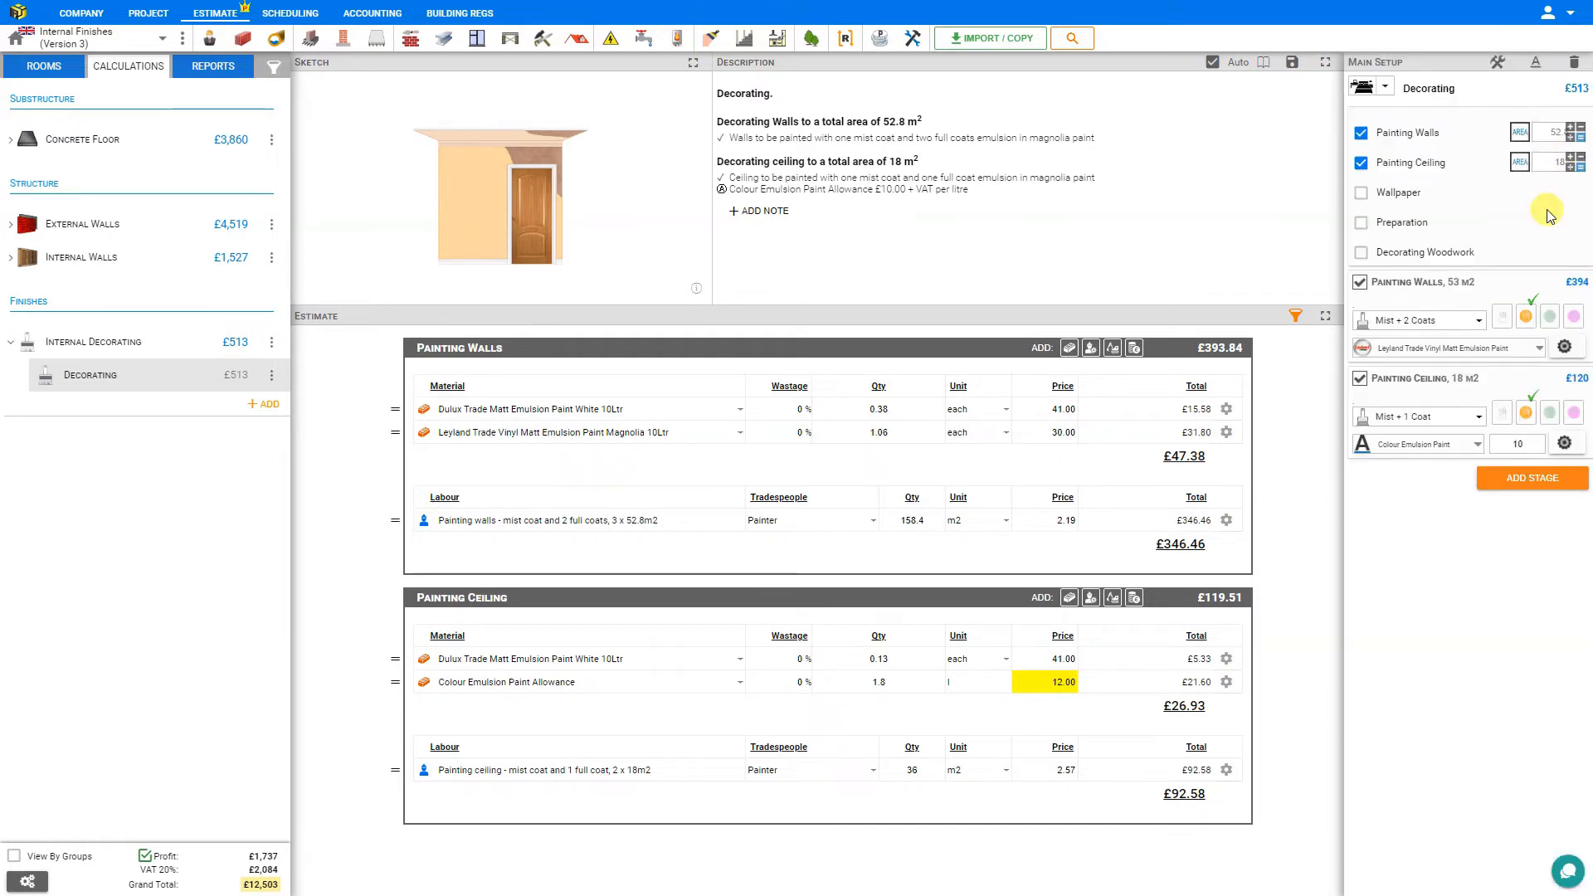
# Include Wallpaper in the decorating work with an area of 52 m² and a Wallpaper Allowance of £20 per roll.
pyautogui.click(1361, 192)
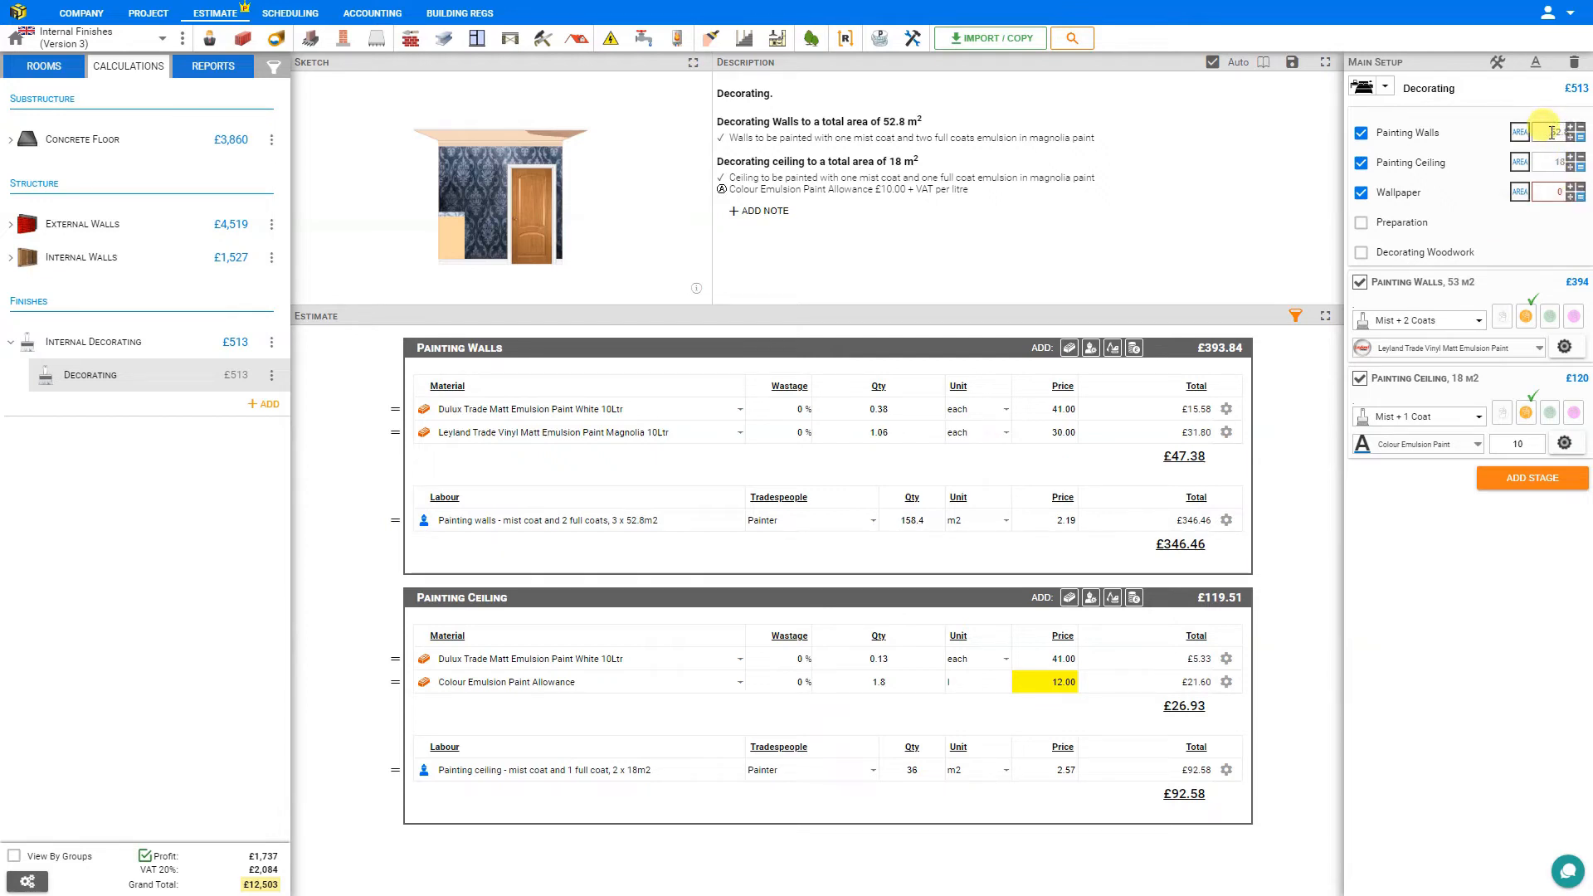
pyautogui.click(1568, 194)
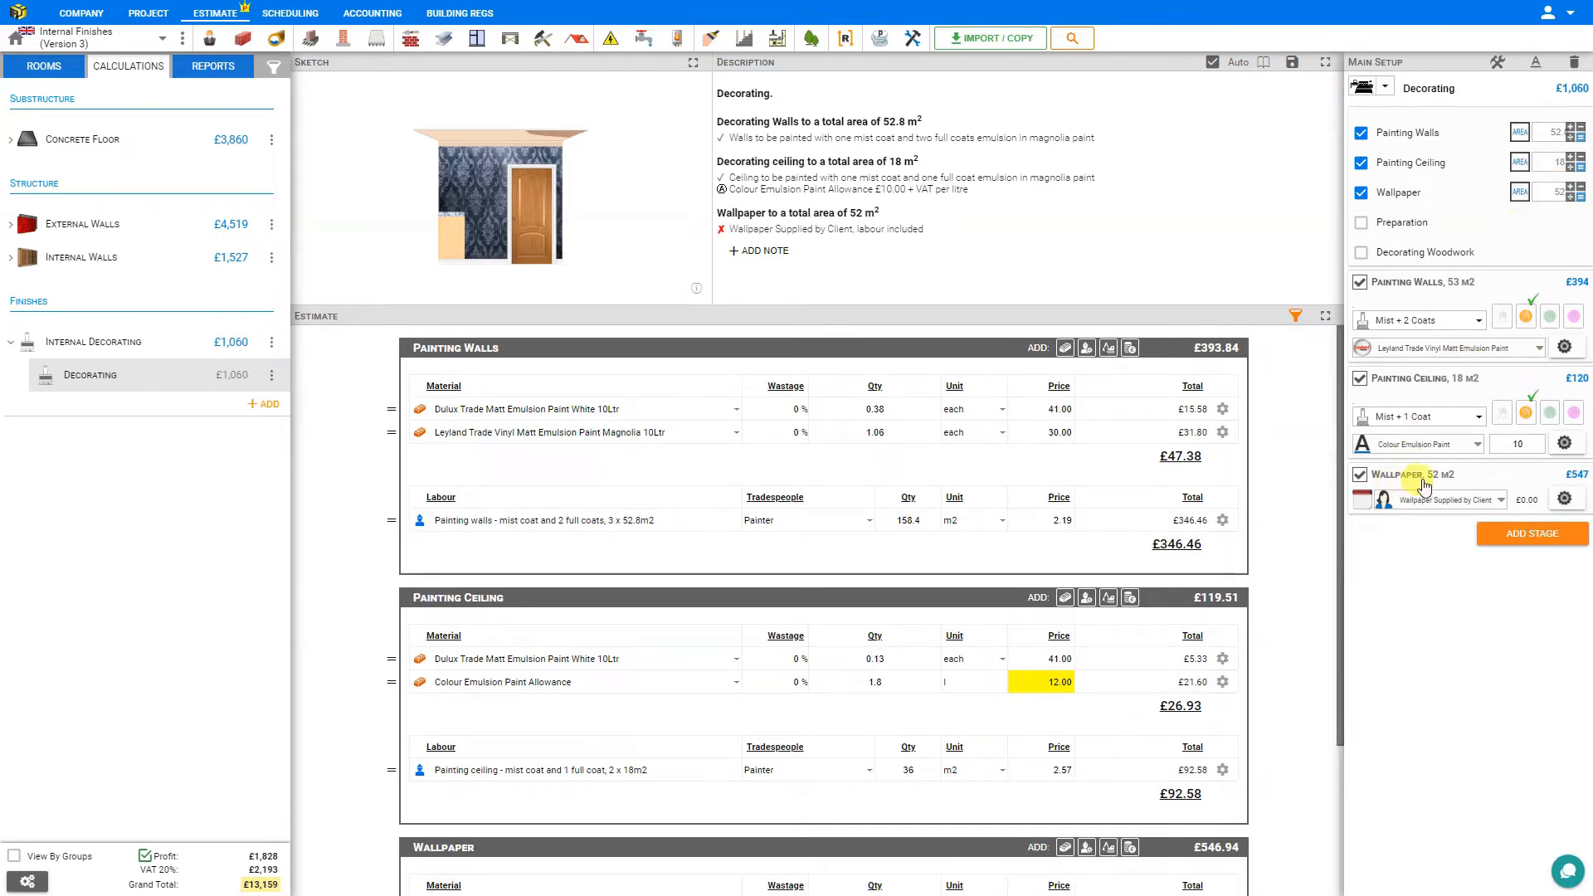
pyautogui.click(1500, 501)
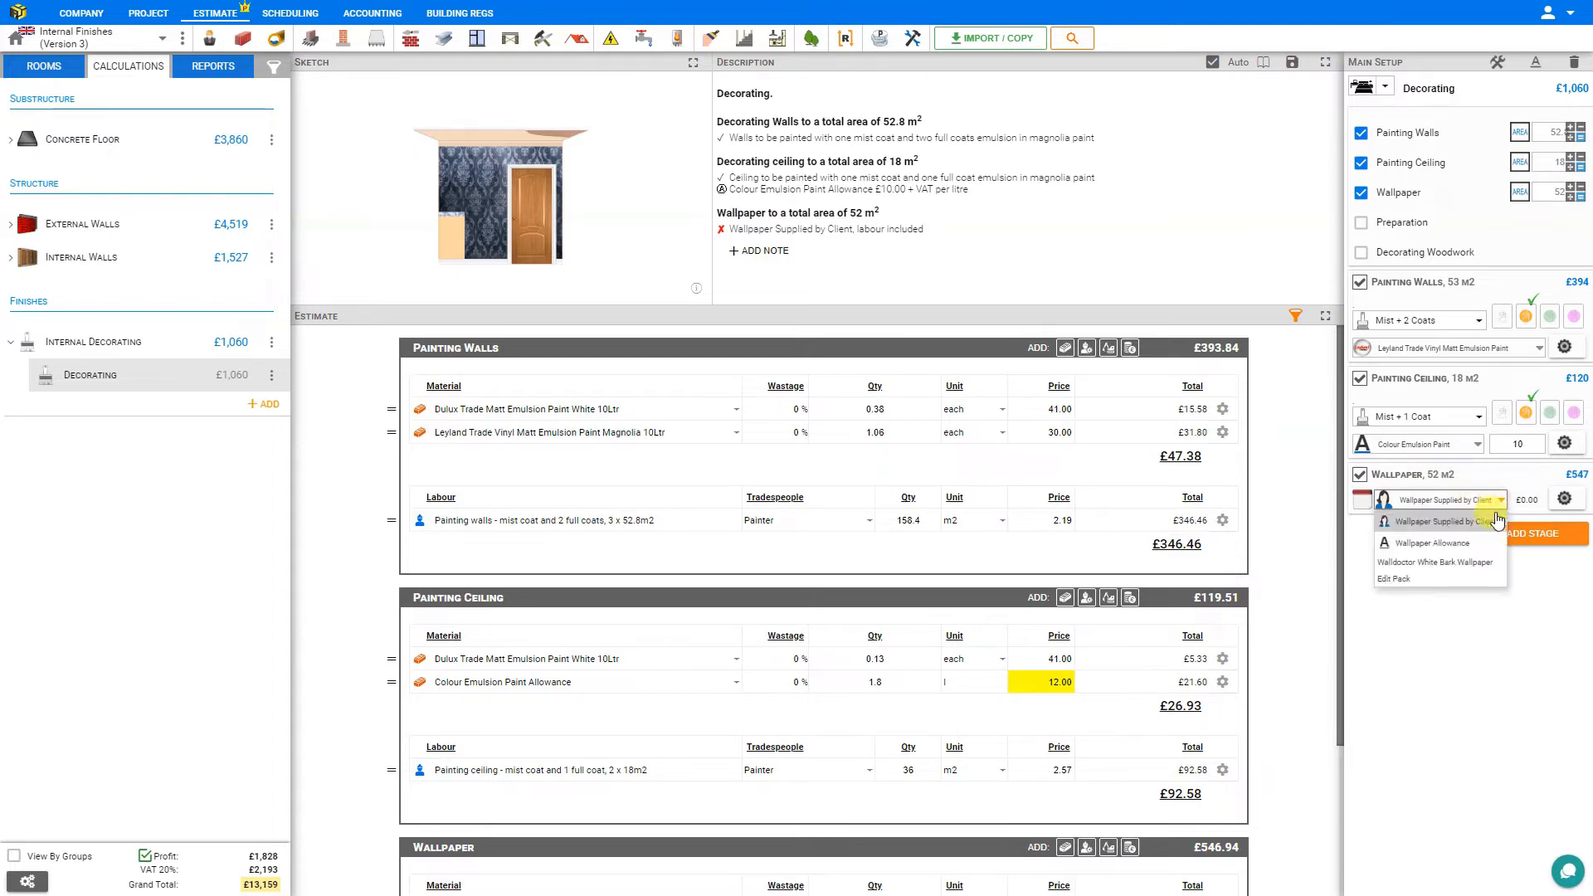
pyautogui.click(1451, 546)
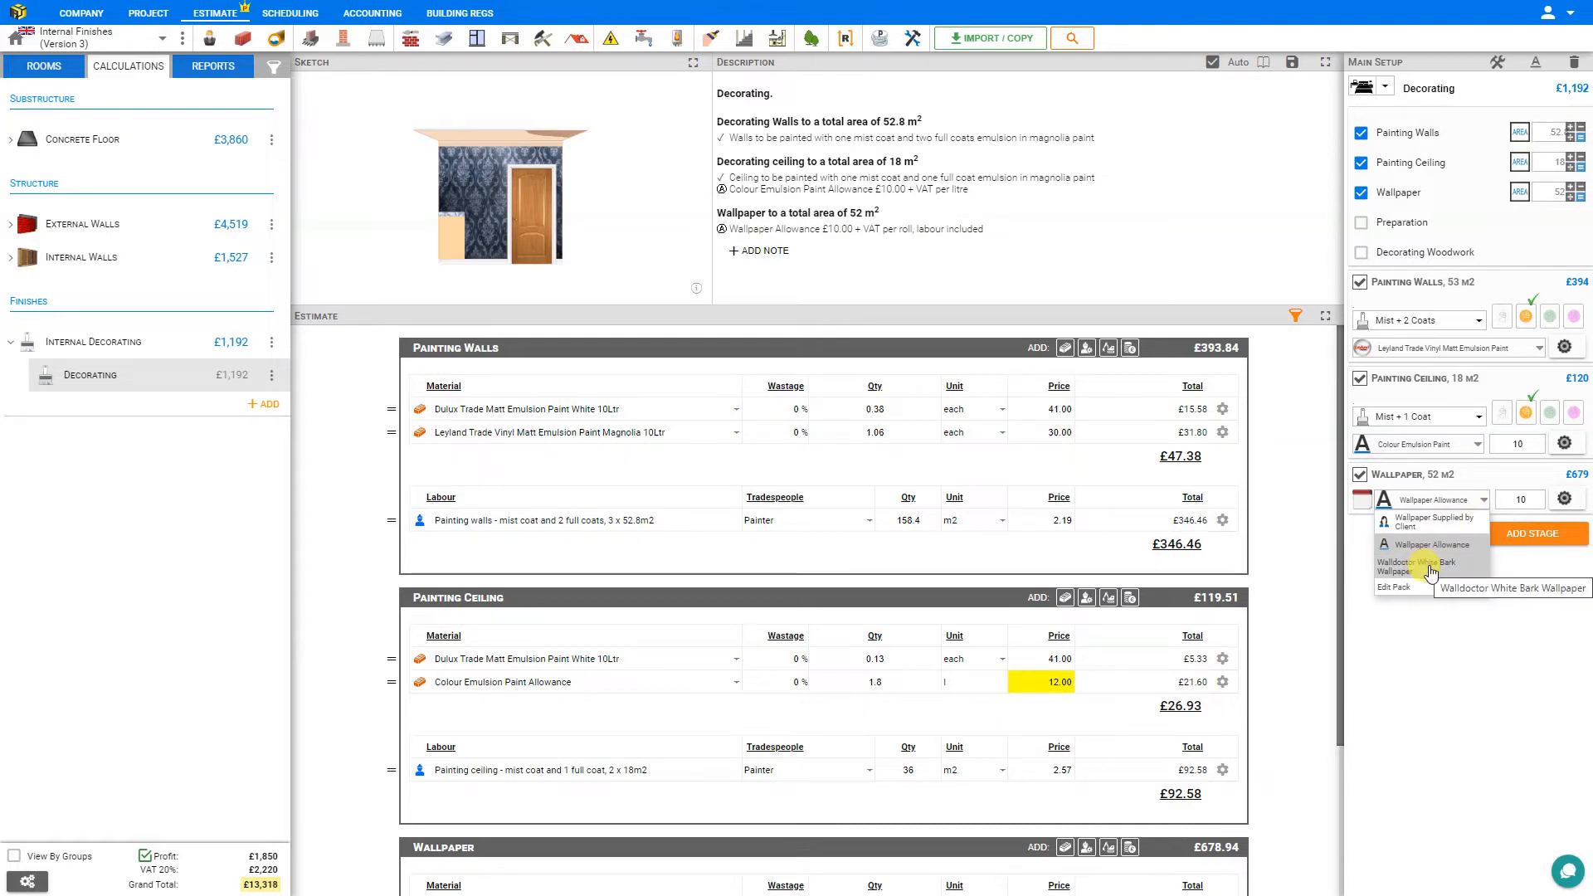
pyautogui.click(1476, 502)
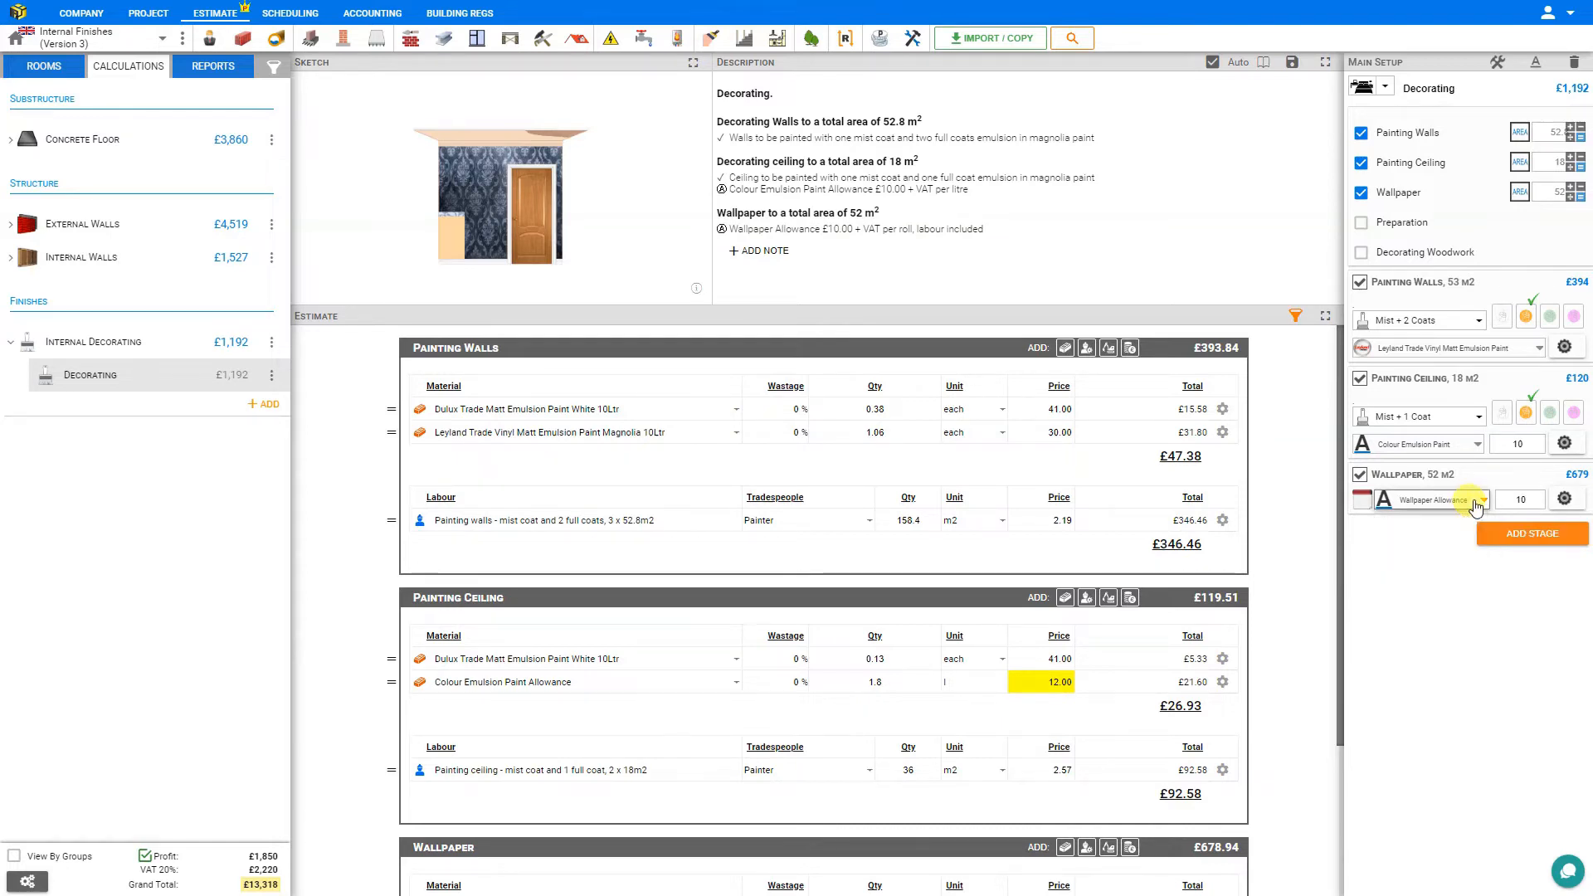
pyautogui.doubleClick(1534, 498)
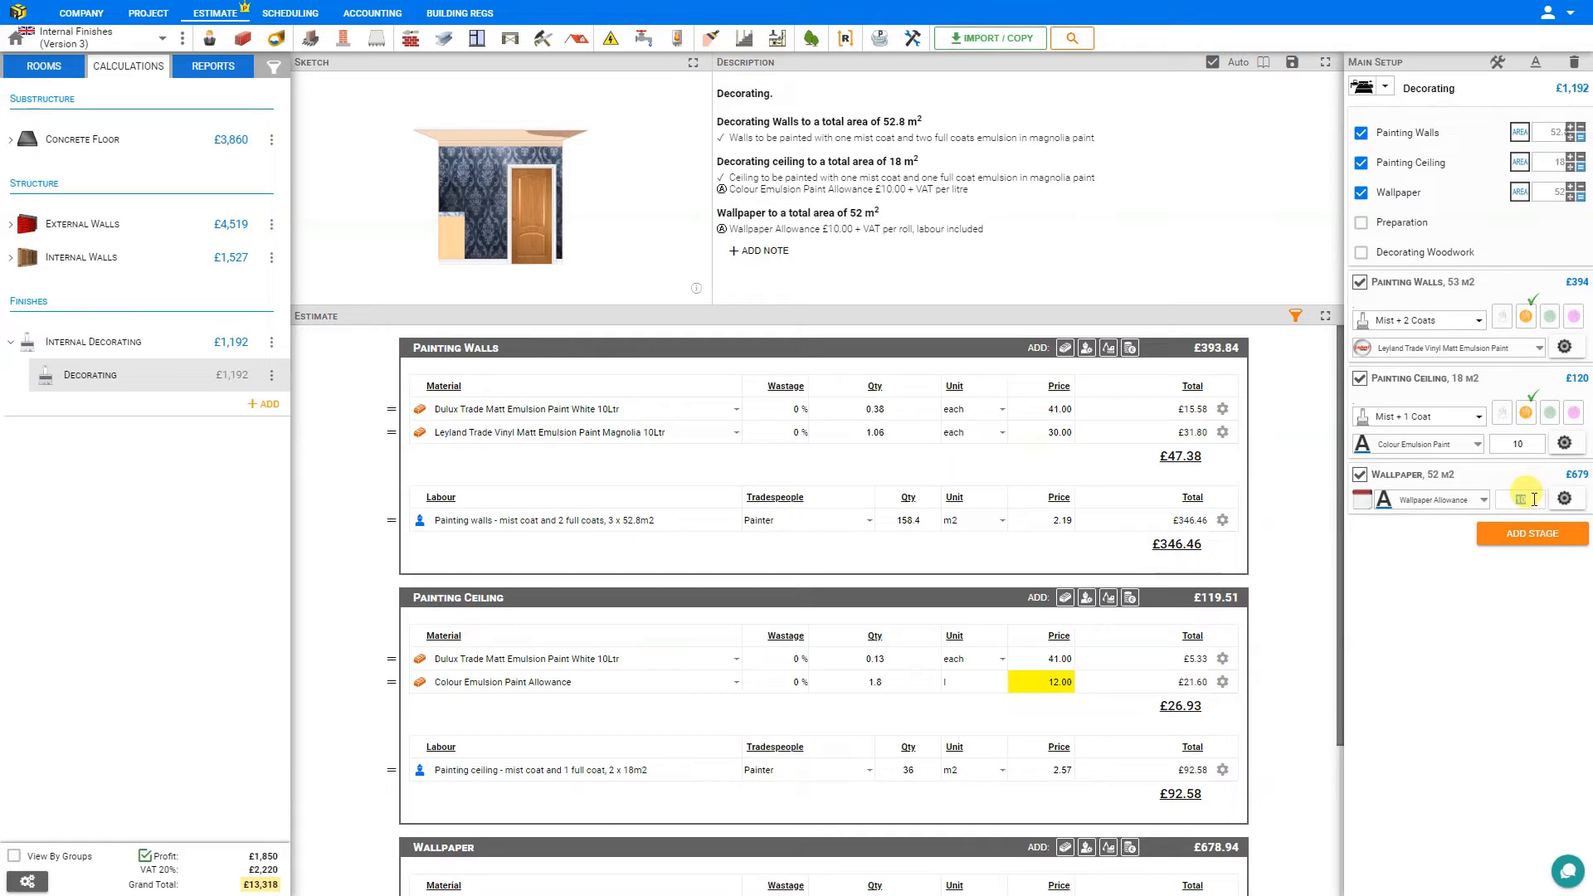
pyautogui.write('20')
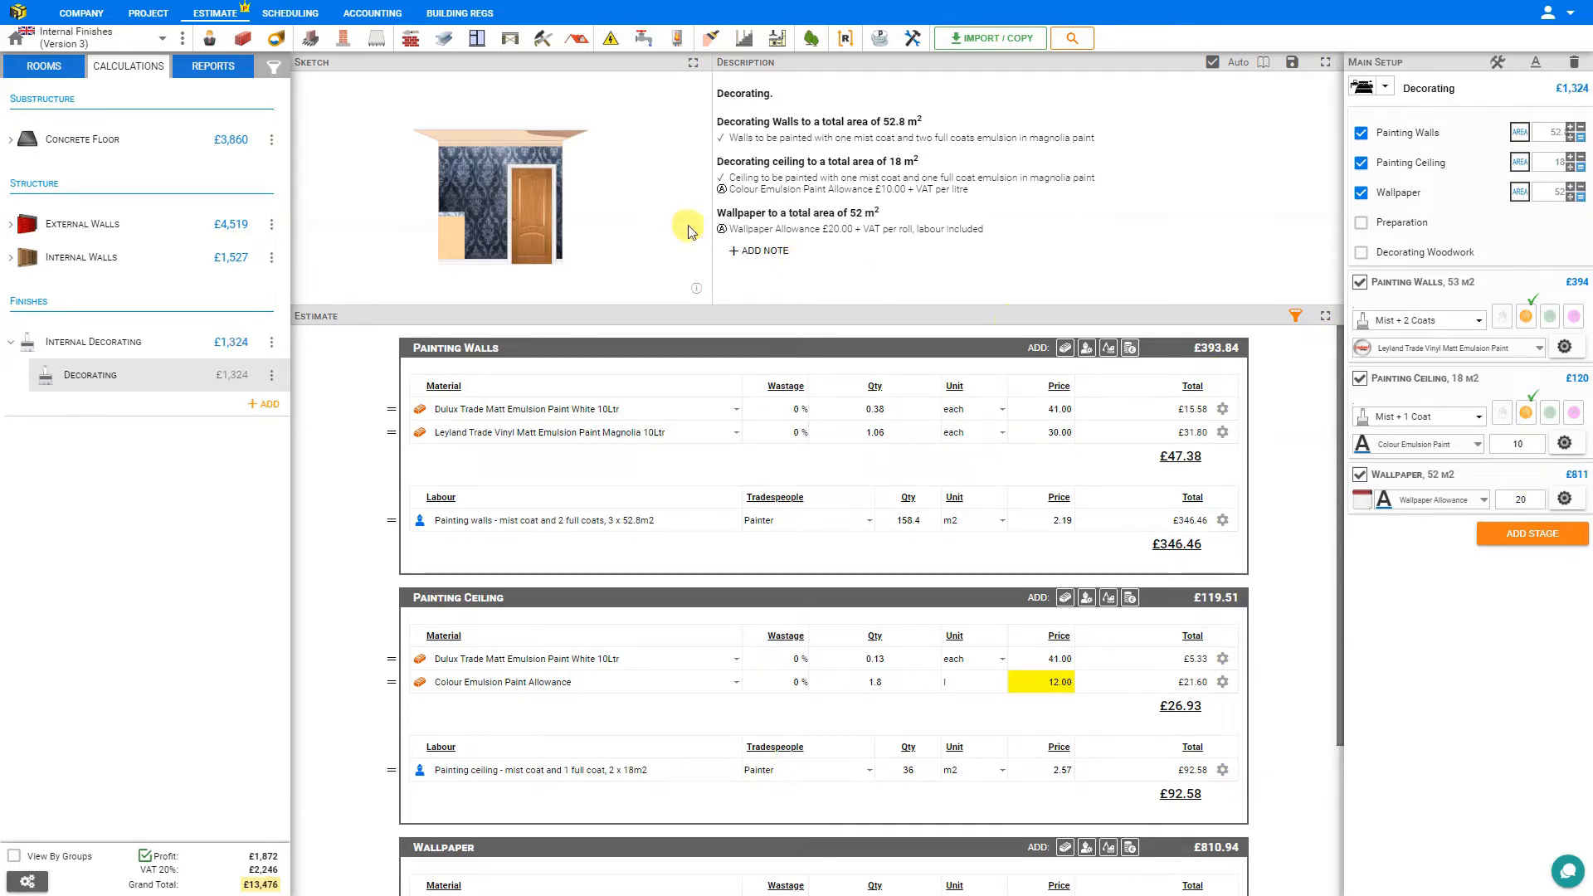
# Check the wallpaper's ceiling height, roll length and roll width settings without changing them.
pyautogui.click(1563, 501)
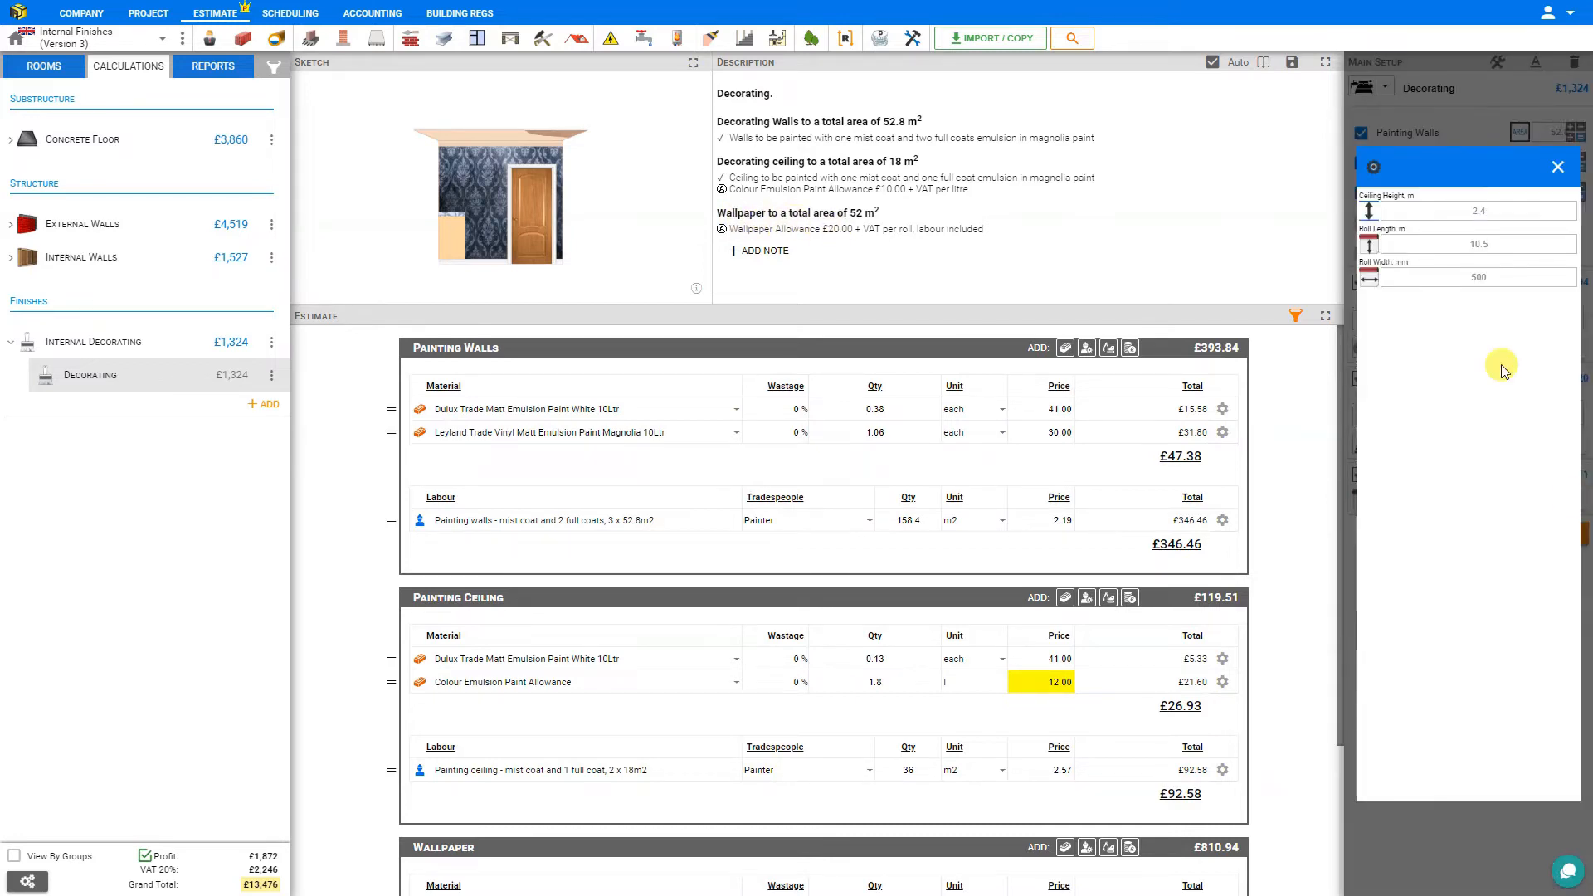
pyautogui.click(1478, 211)
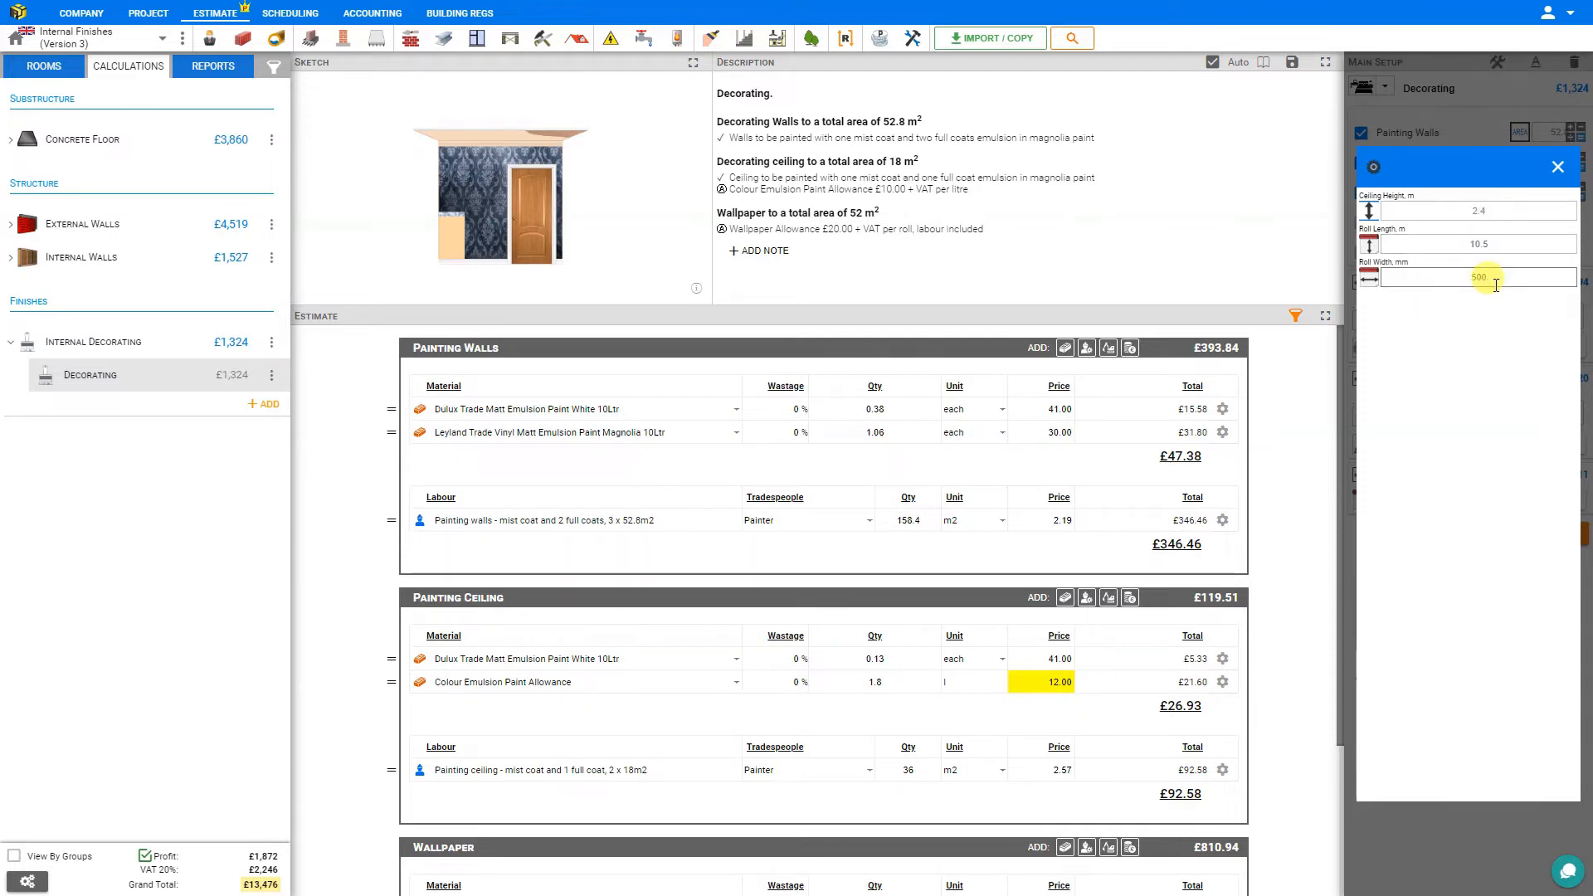
pyautogui.click(1560, 168)
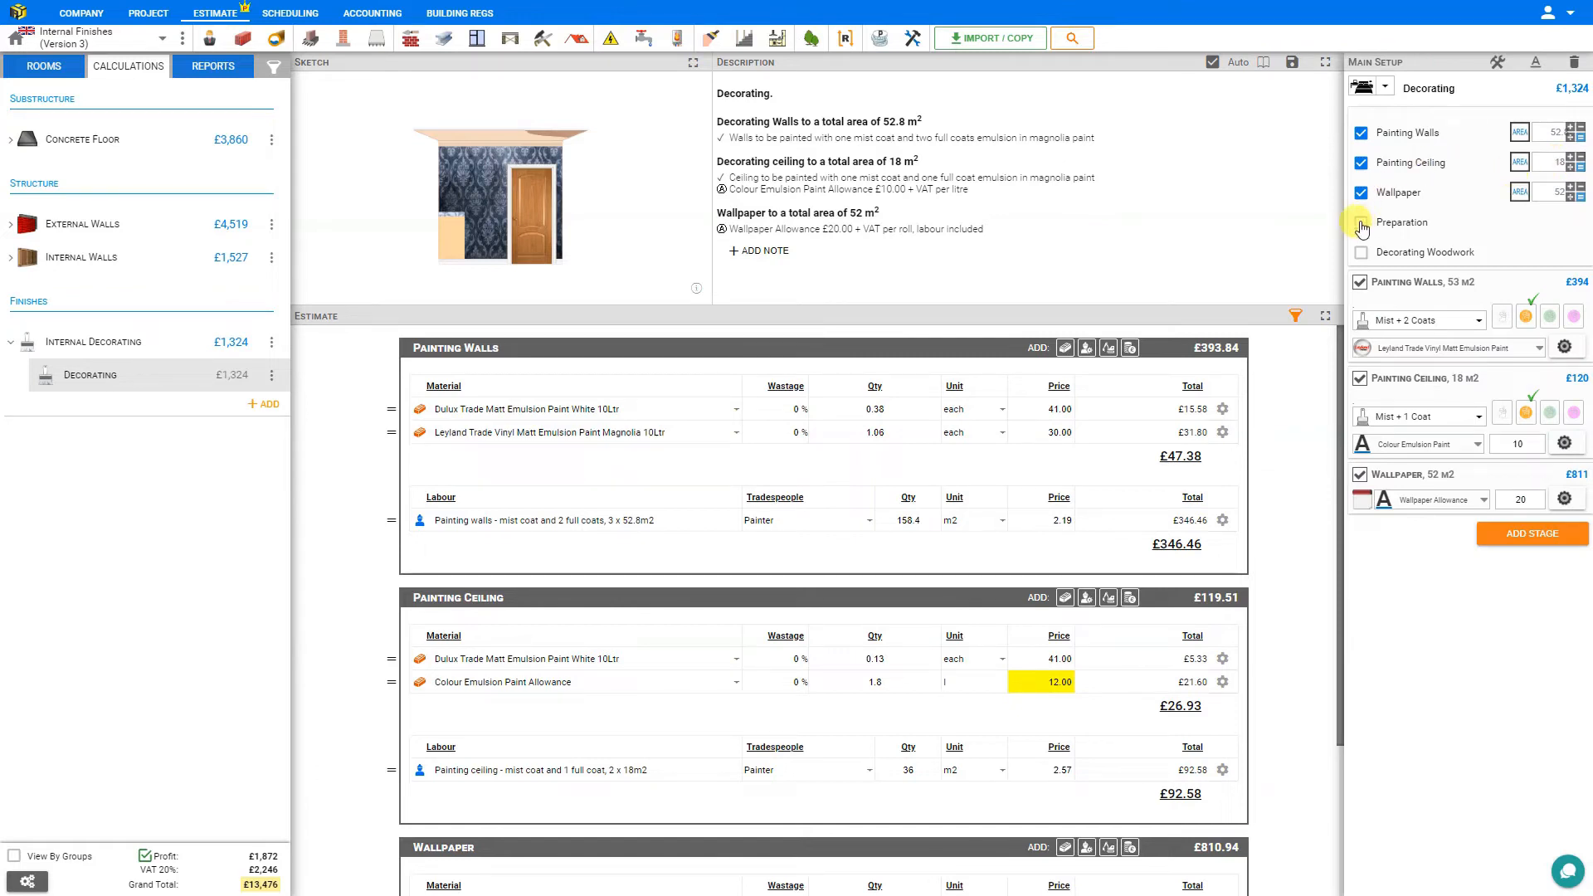
# Include Preparation with the tasks Fill holes and cracks, scrape any flakes and Smooth walls for the best possible finish.
pyautogui.click(1361, 225)
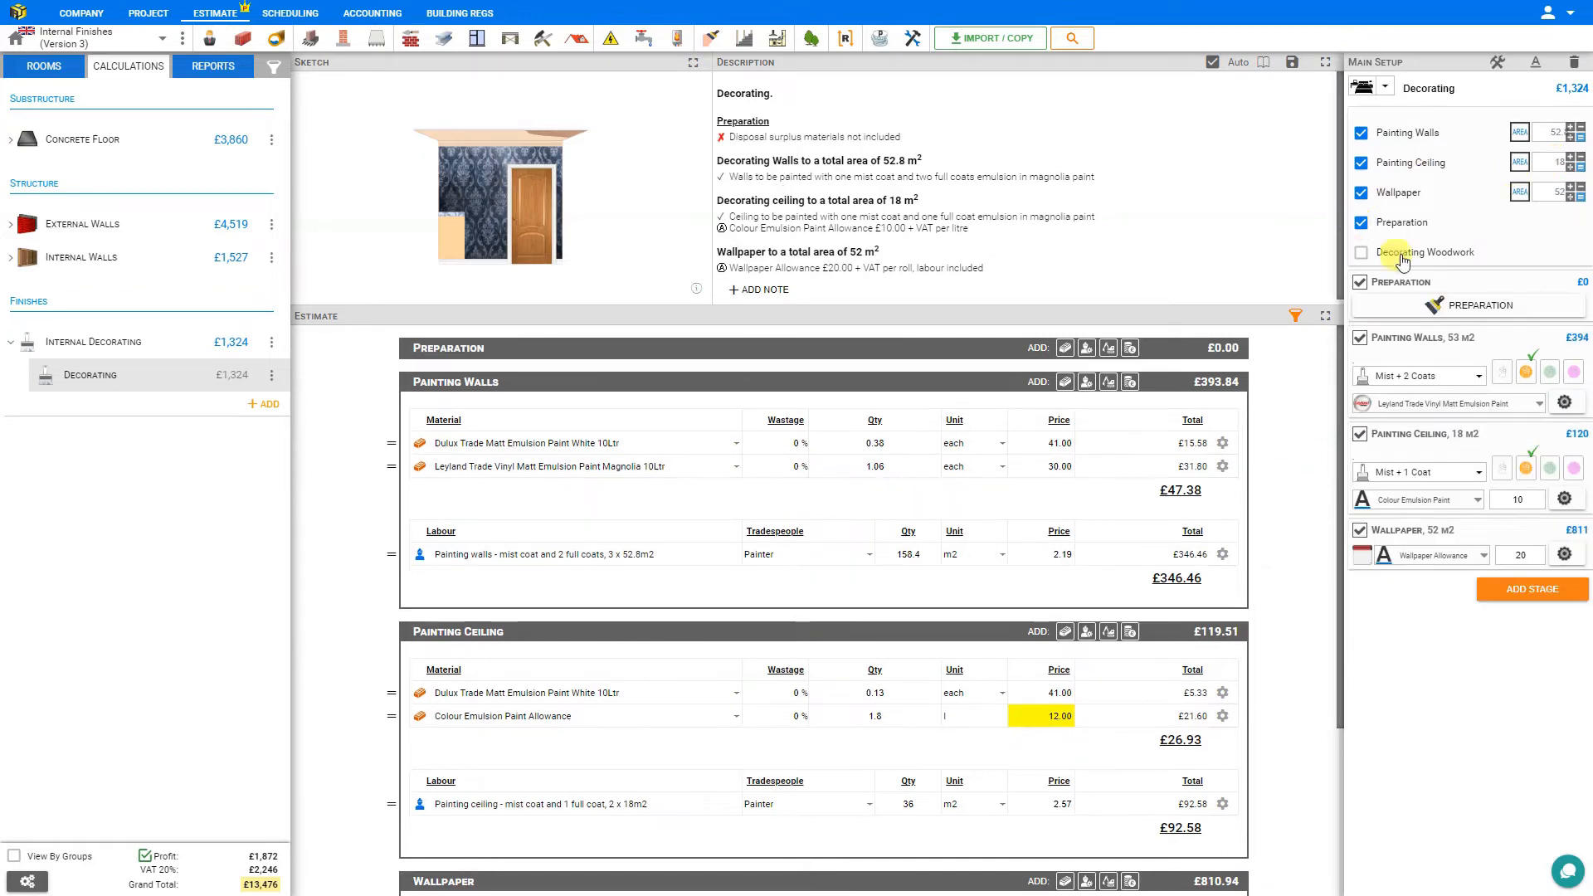
pyautogui.click(1470, 309)
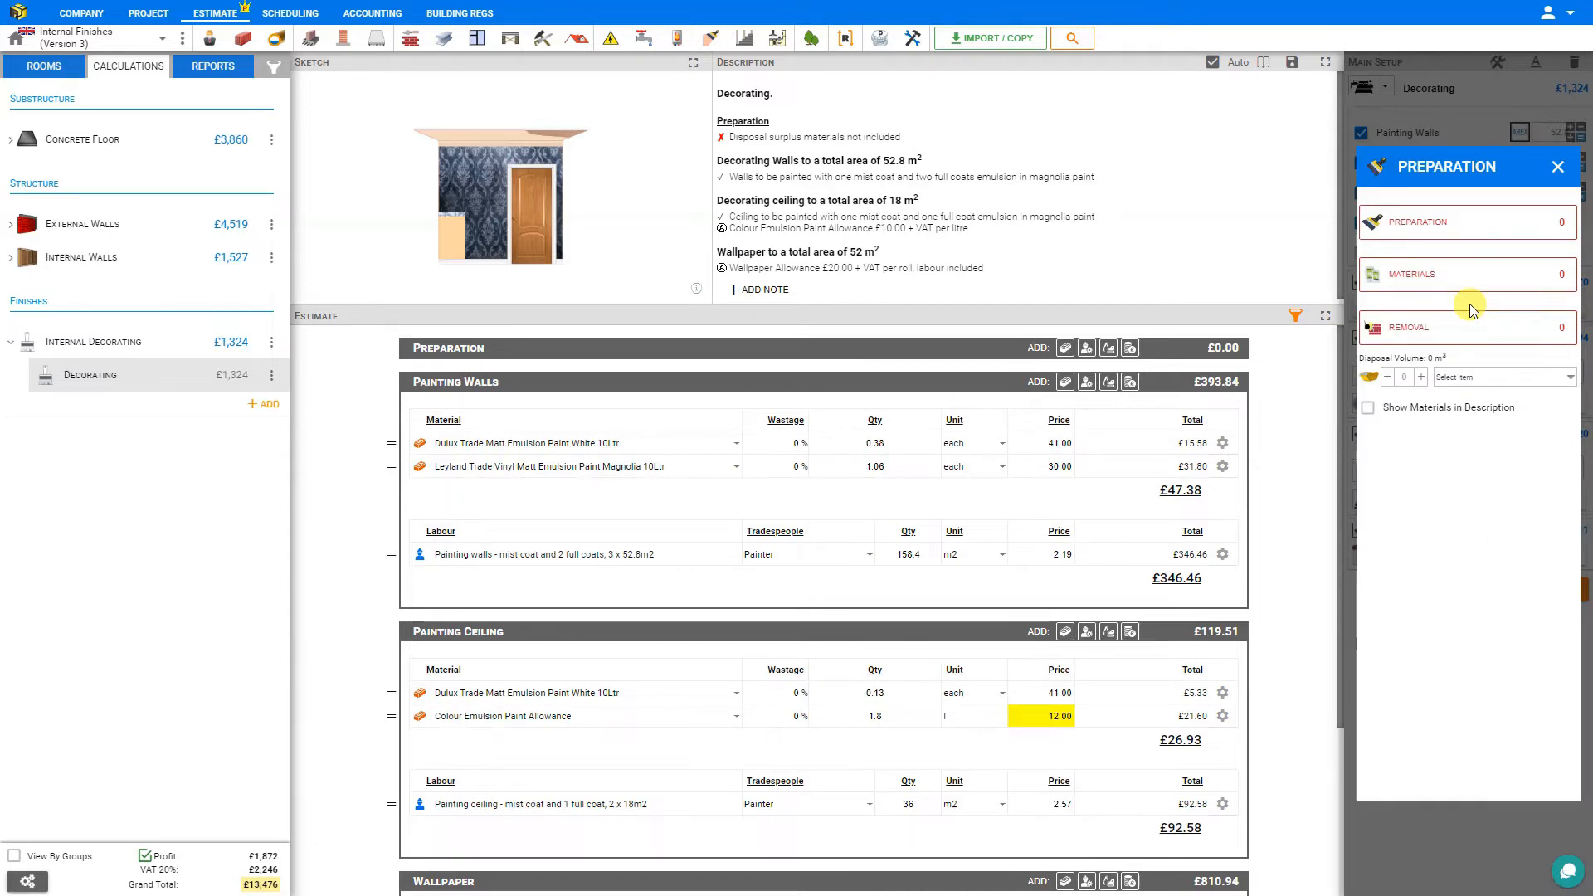
pyautogui.click(1477, 230)
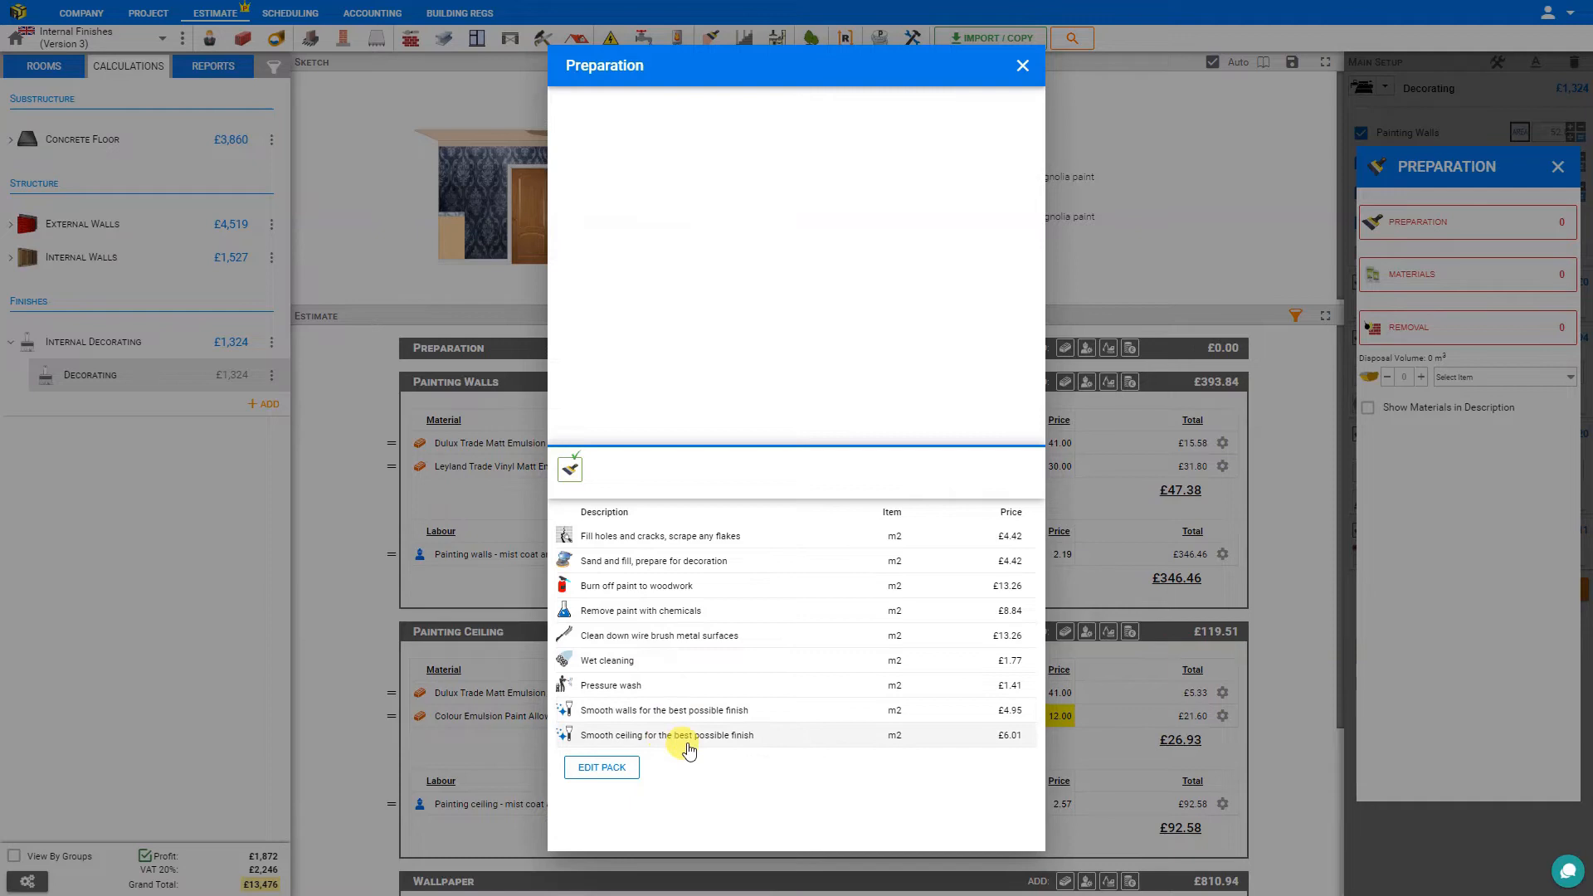
pyautogui.click(642, 539)
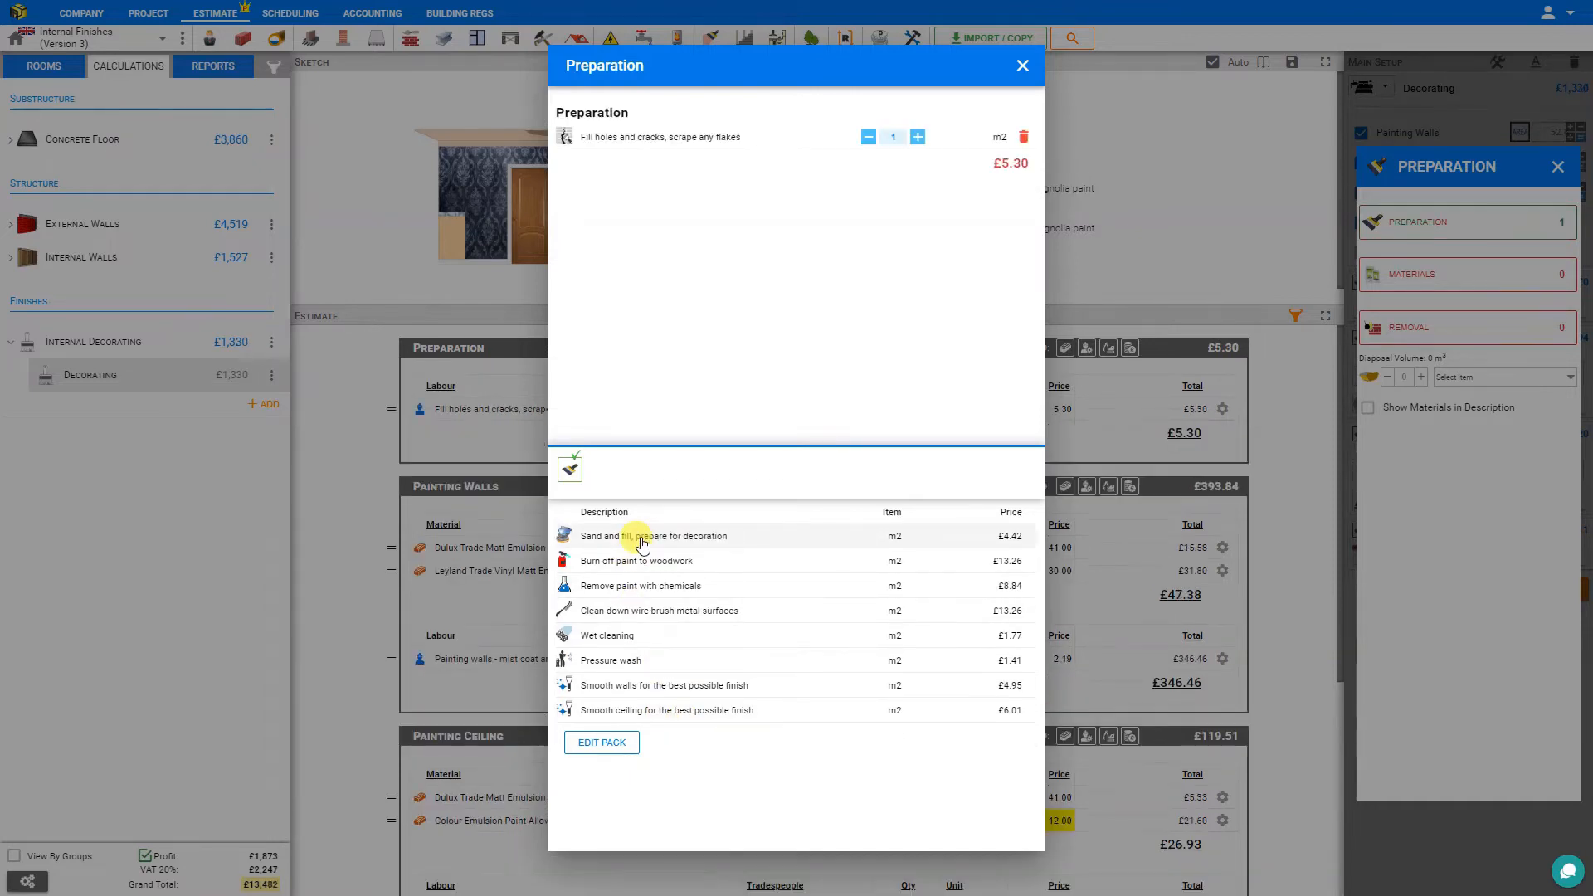
pyautogui.click(654, 686)
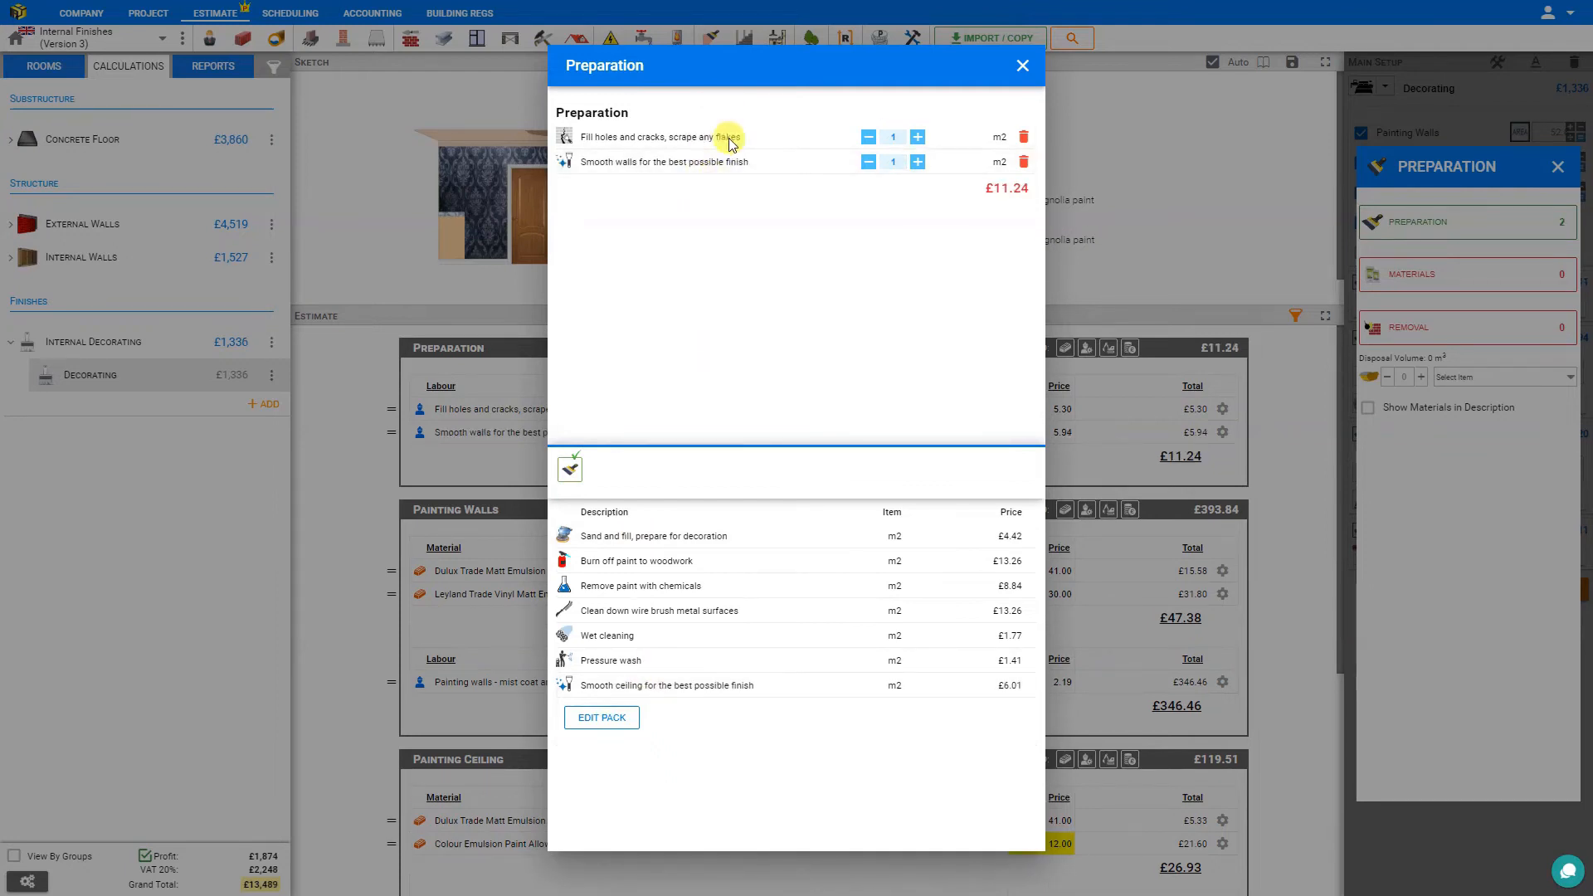
pyautogui.click(1022, 66)
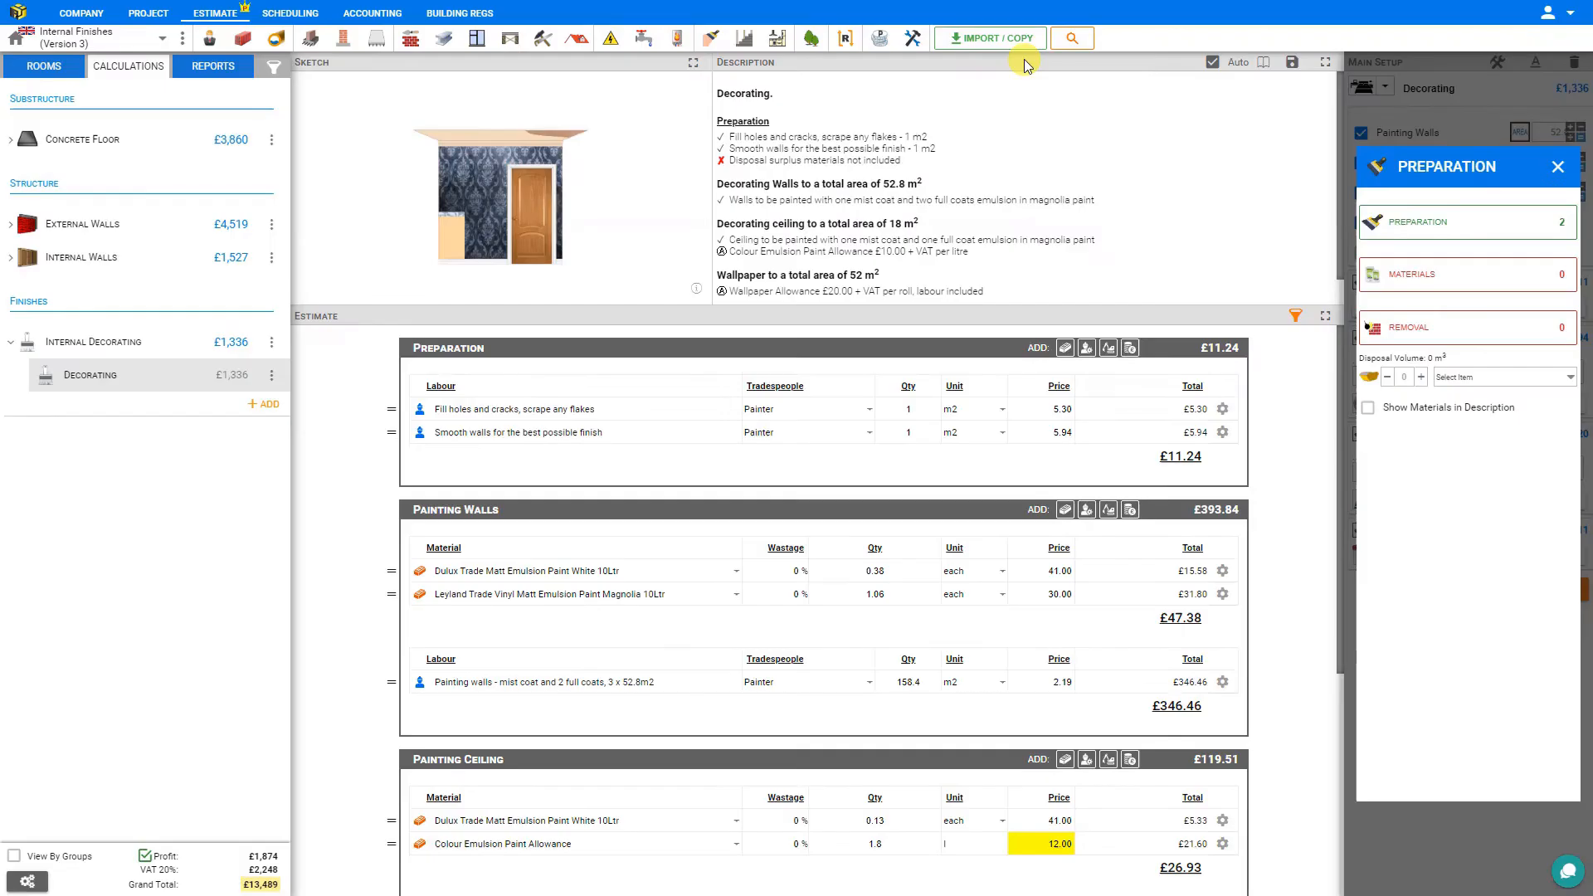
# Add the sealants No Nonsense General Purpose Silicone Clear 310ml and Expanding Foam 750ml to the preparation materials.
pyautogui.click(1508, 280)
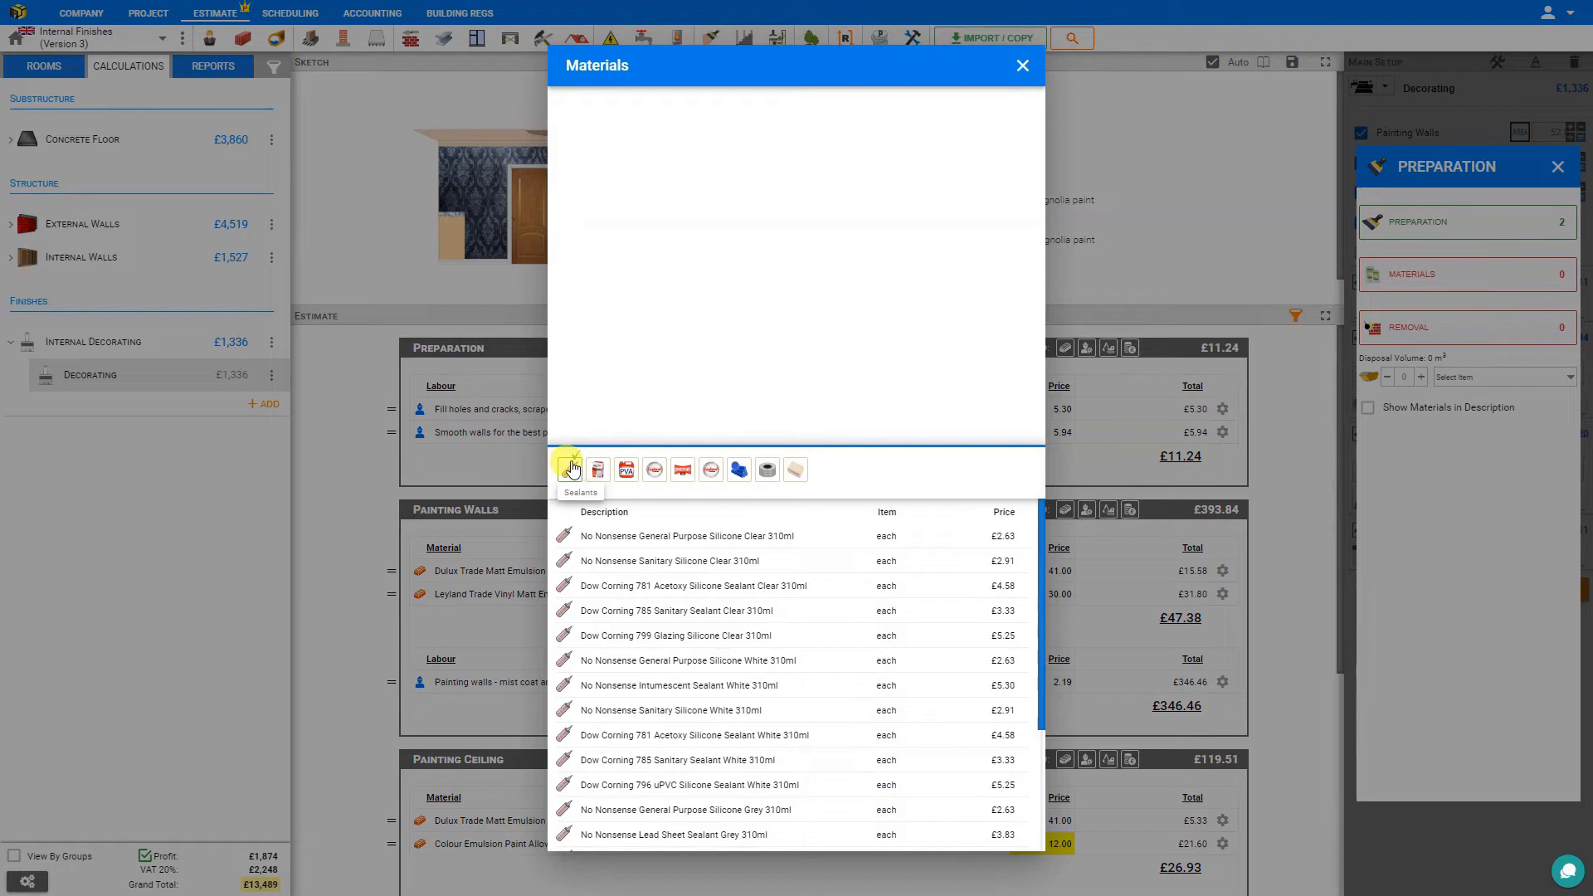
pyautogui.click(657, 543)
pyautogui.scroll(-2, 658, 535)
pyautogui.click(599, 774)
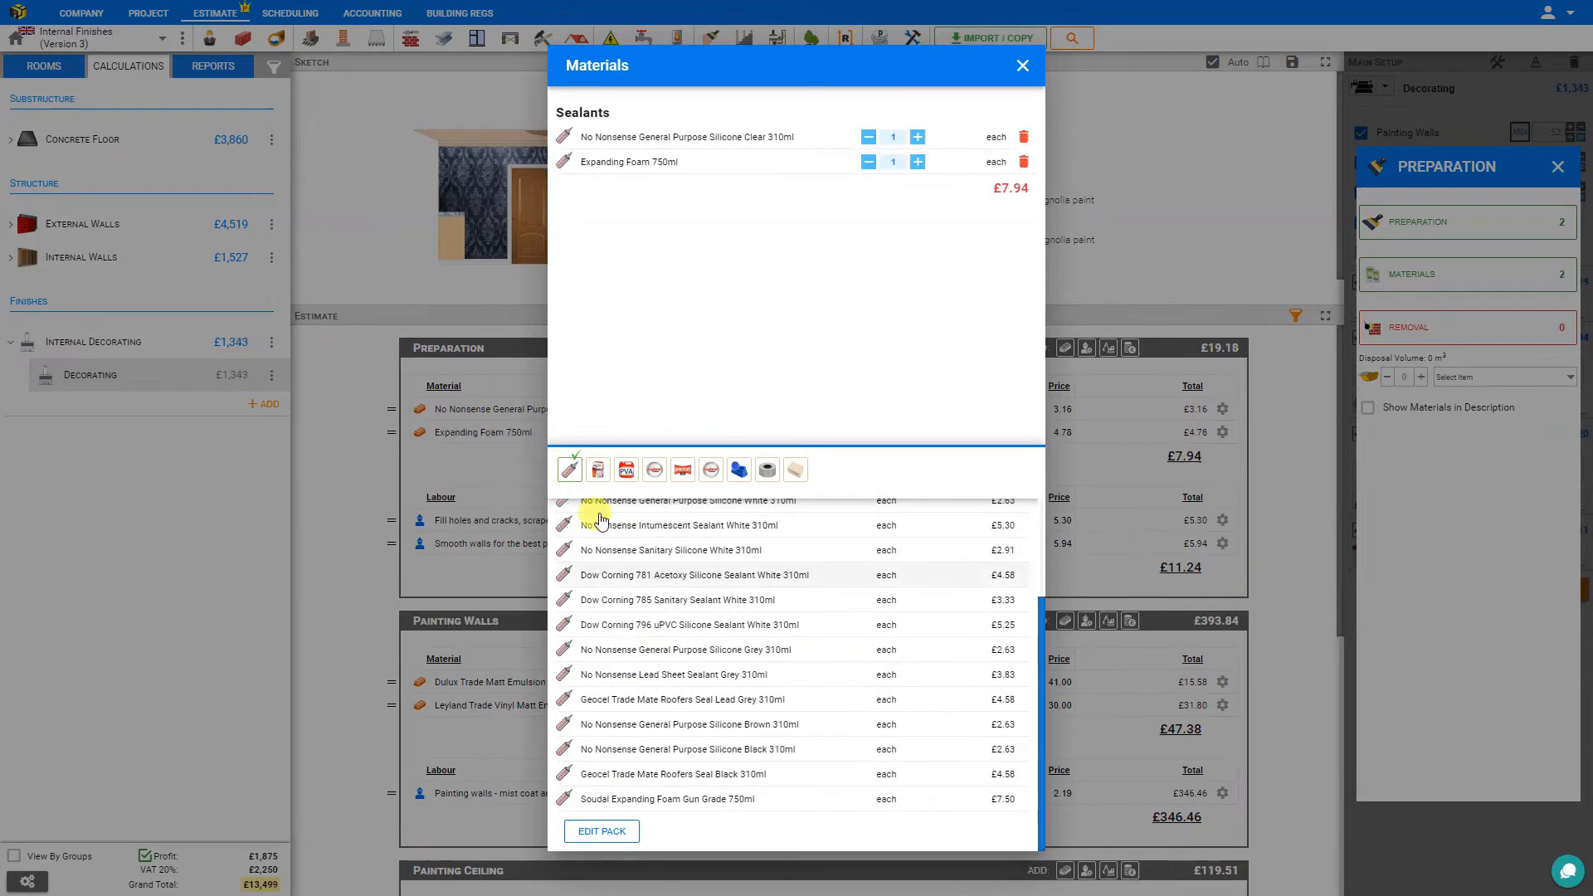
# Add Toupret Powdered Interior Filler 2 Kg and Sika waterproofer 5 Litre to the preparation materials.
pyautogui.click(600, 472)
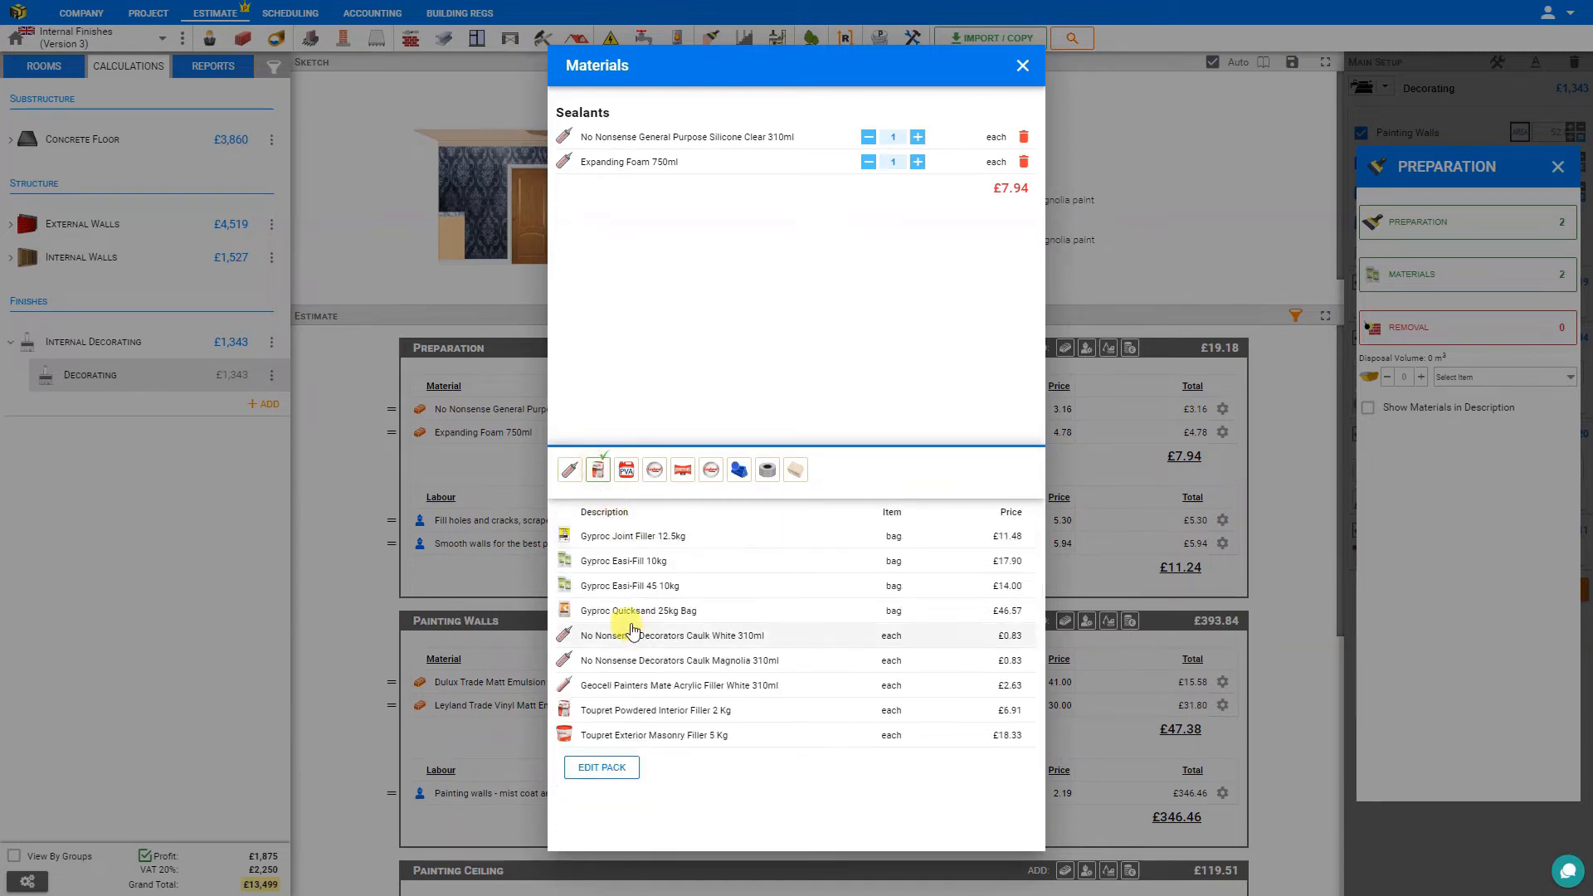
pyautogui.click(633, 712)
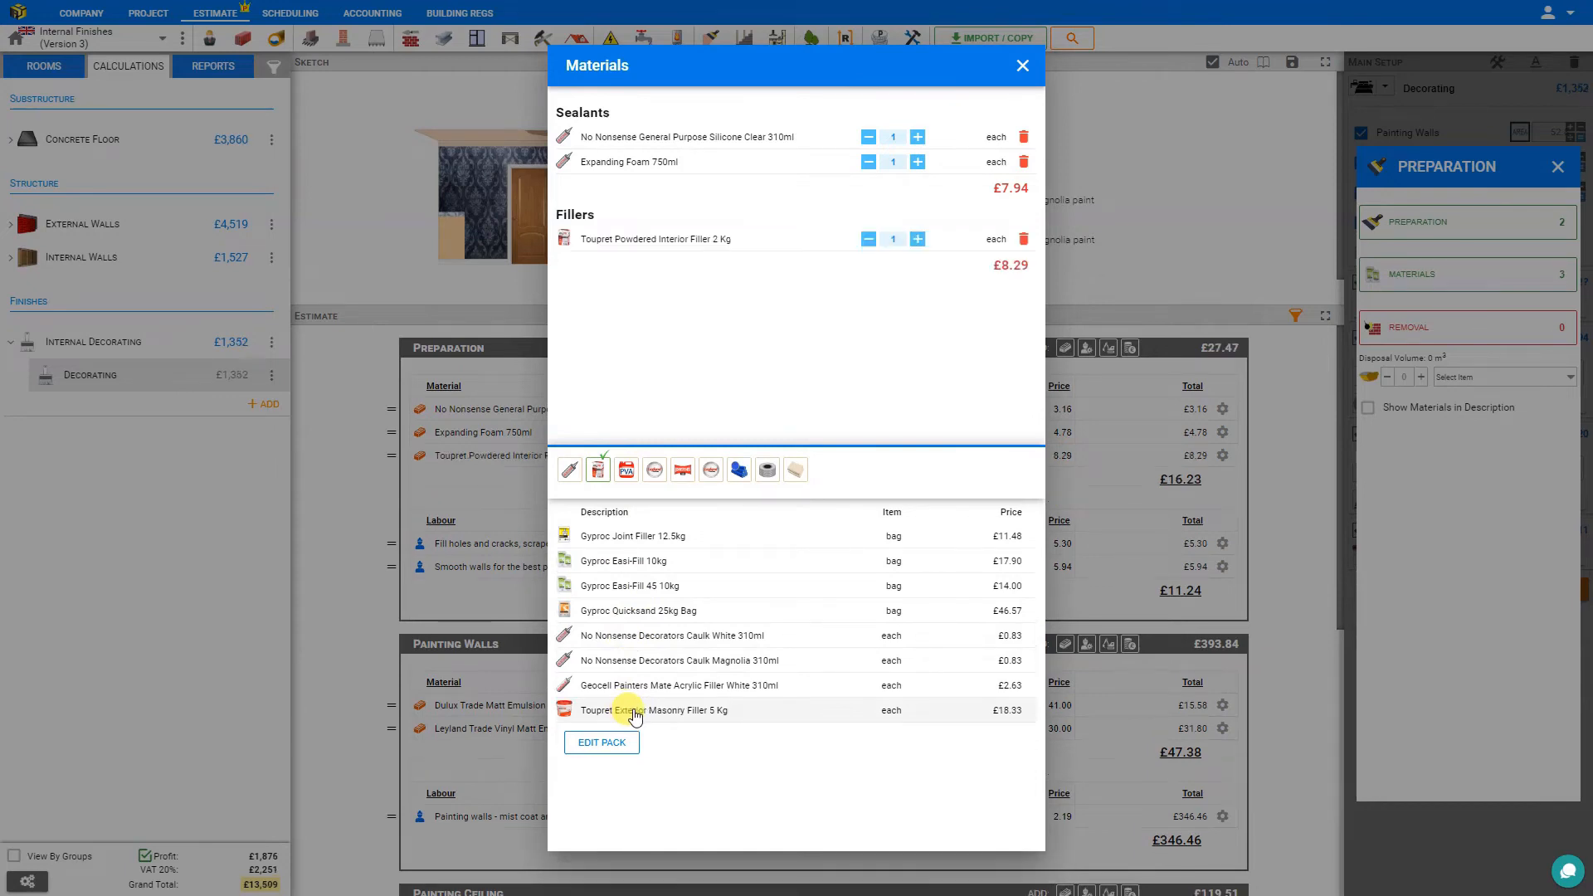
pyautogui.click(626, 470)
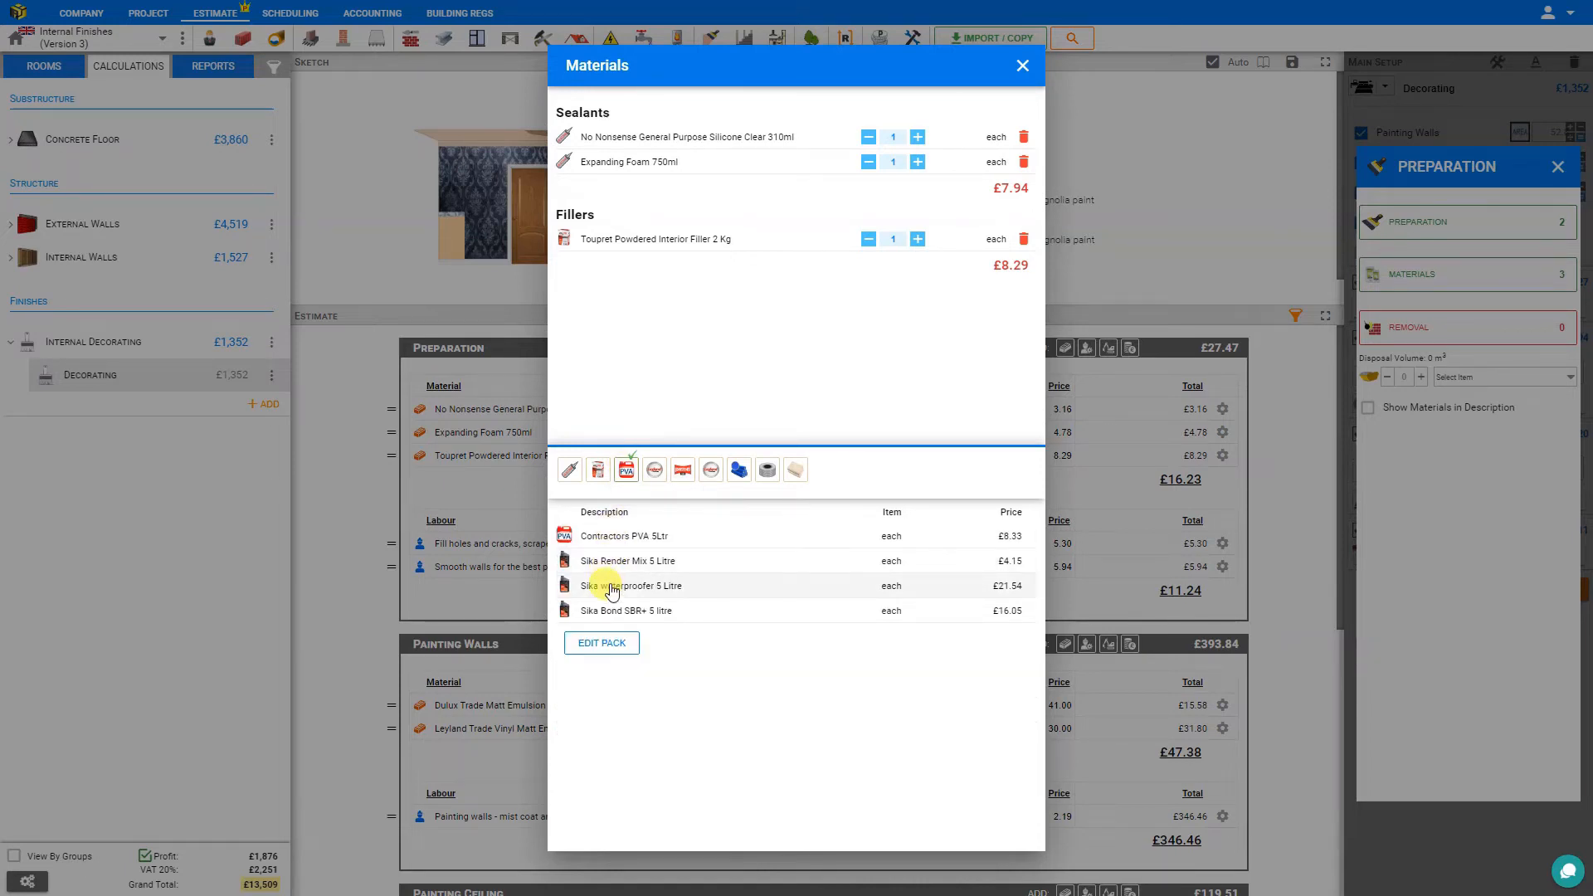
pyautogui.click(611, 587)
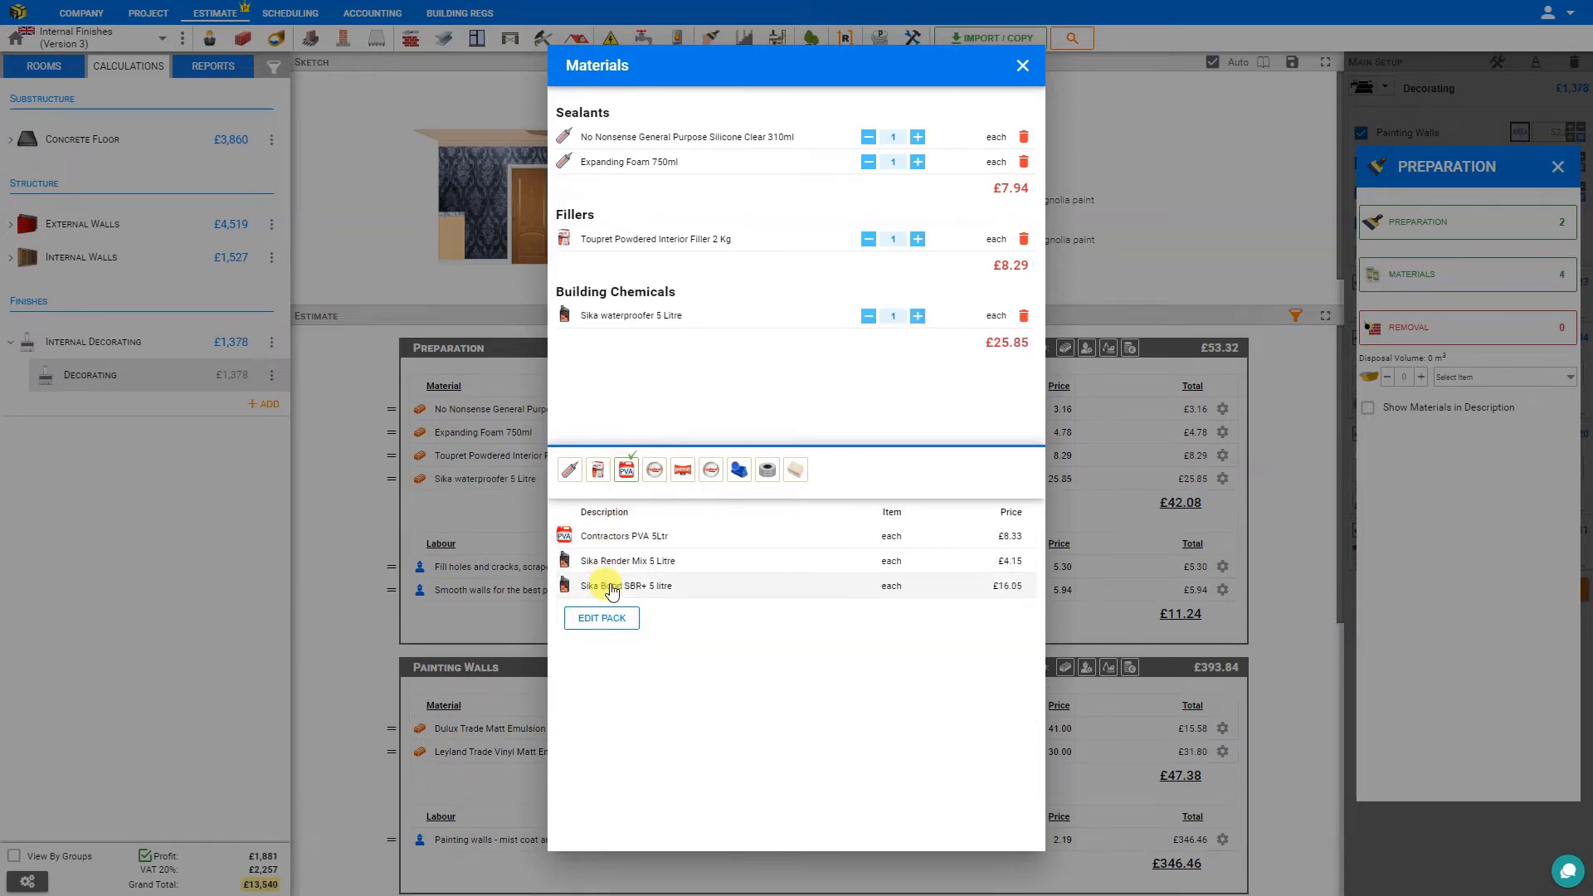
# Add the scrim tapes Joint tape 150 metre roll and Corner Tape 30 Metre Roll to the preparation materials.
pyautogui.click(653, 471)
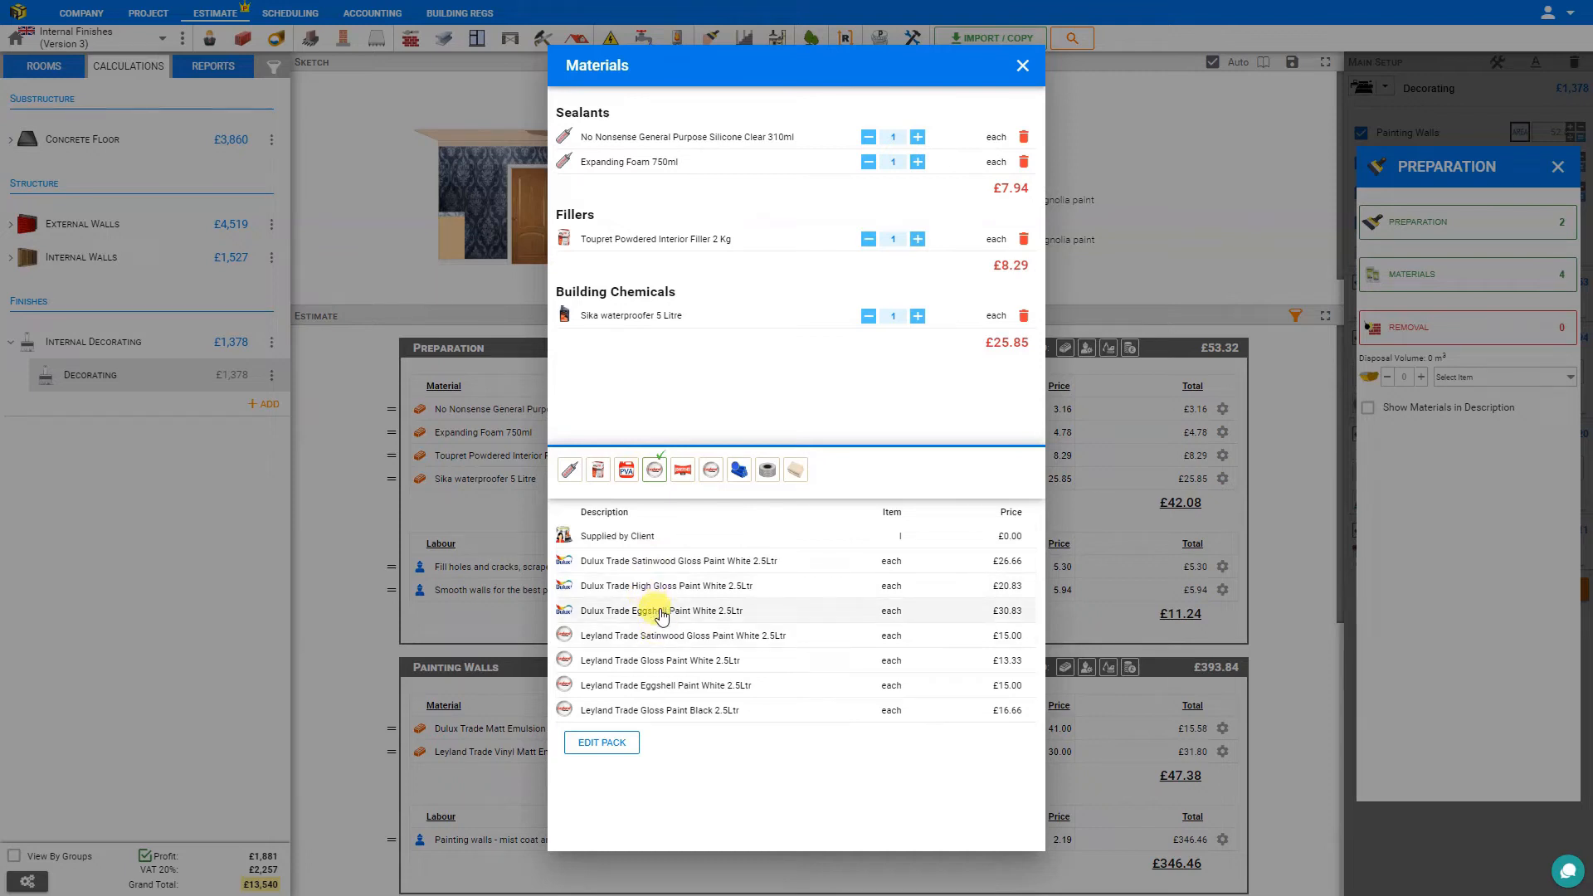
pyautogui.click(683, 469)
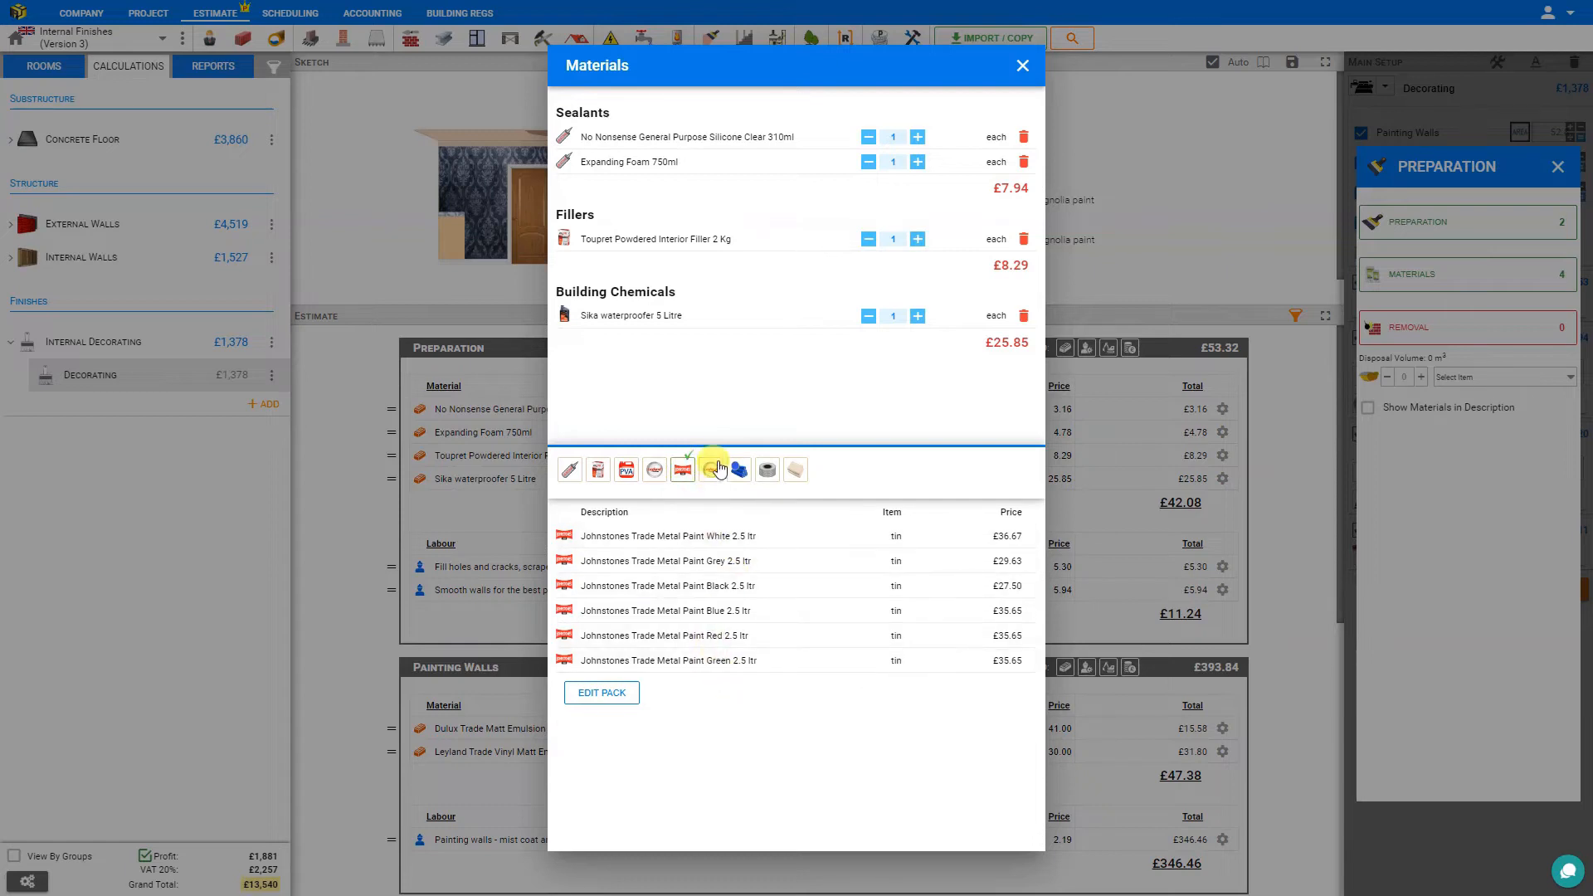
pyautogui.click(711, 470)
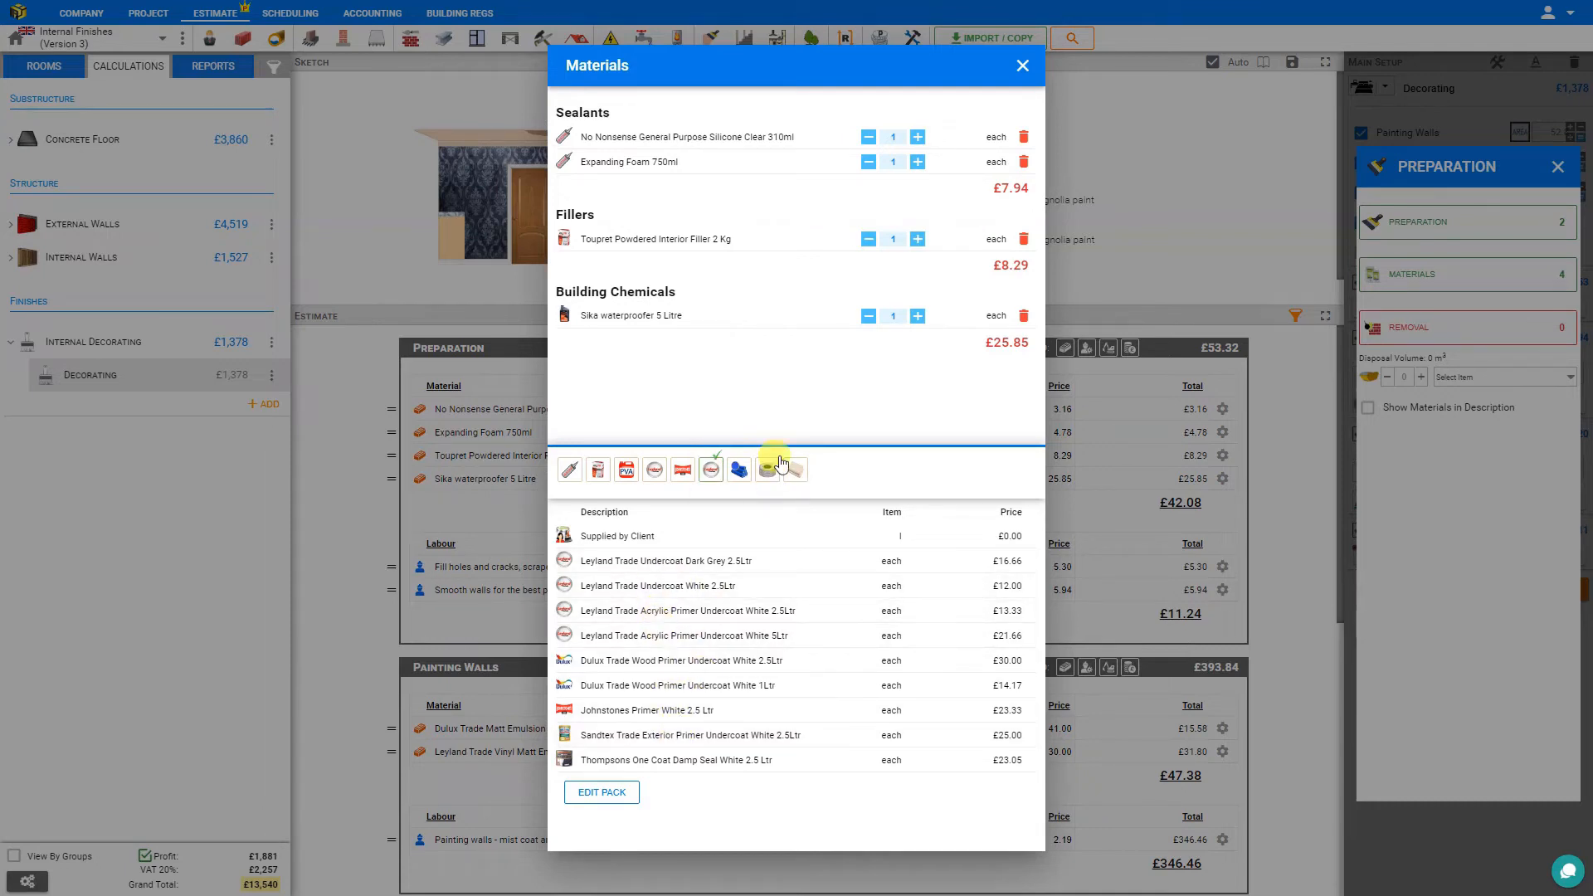
pyautogui.click(738, 470)
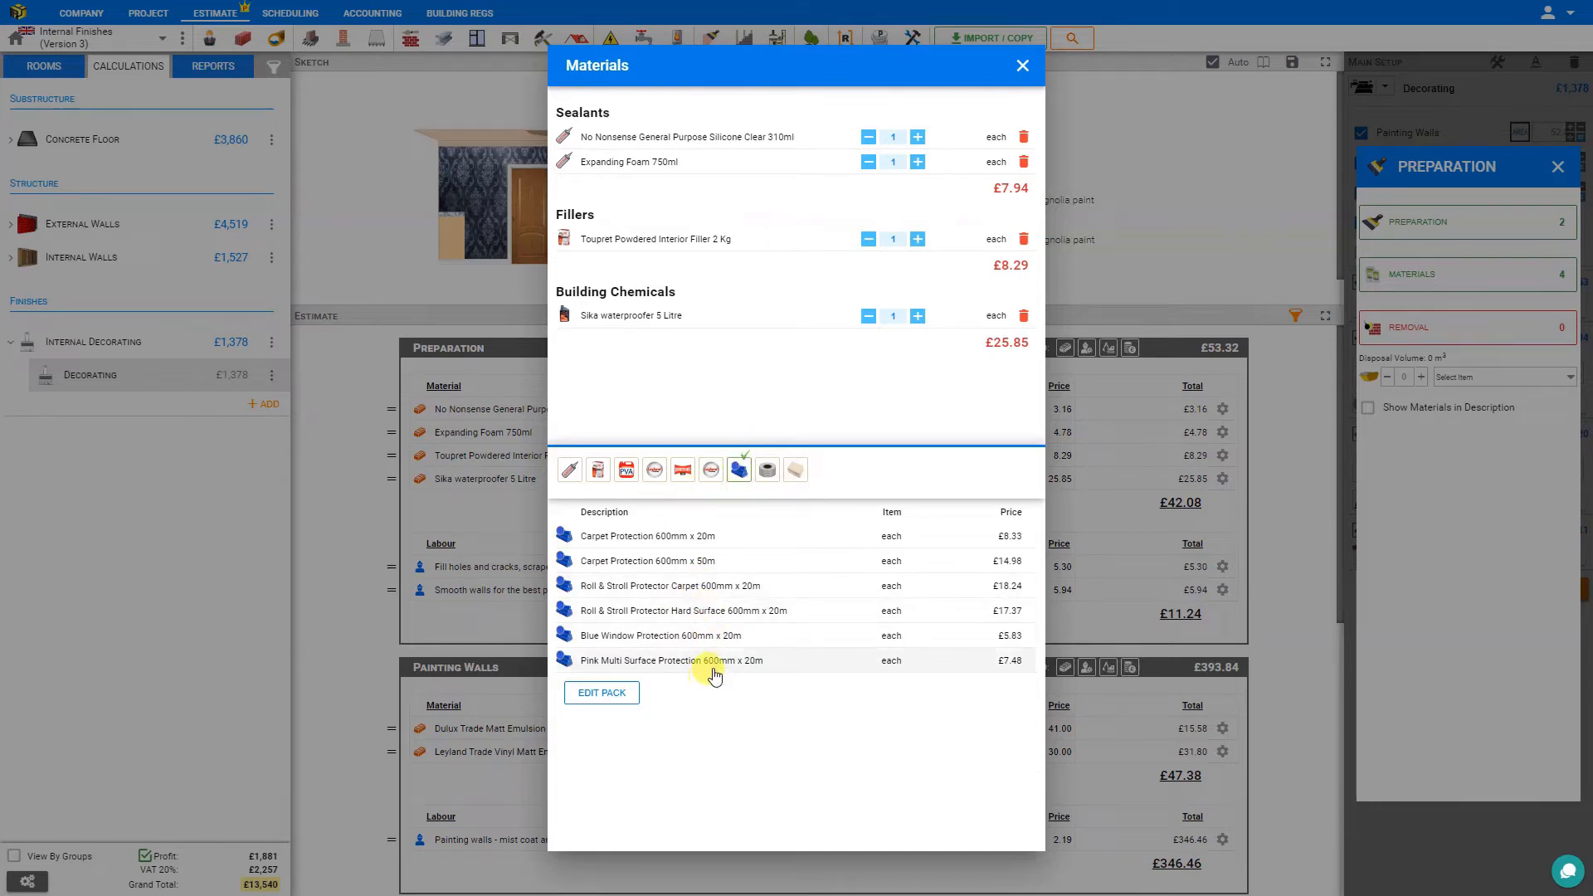
pyautogui.click(768, 470)
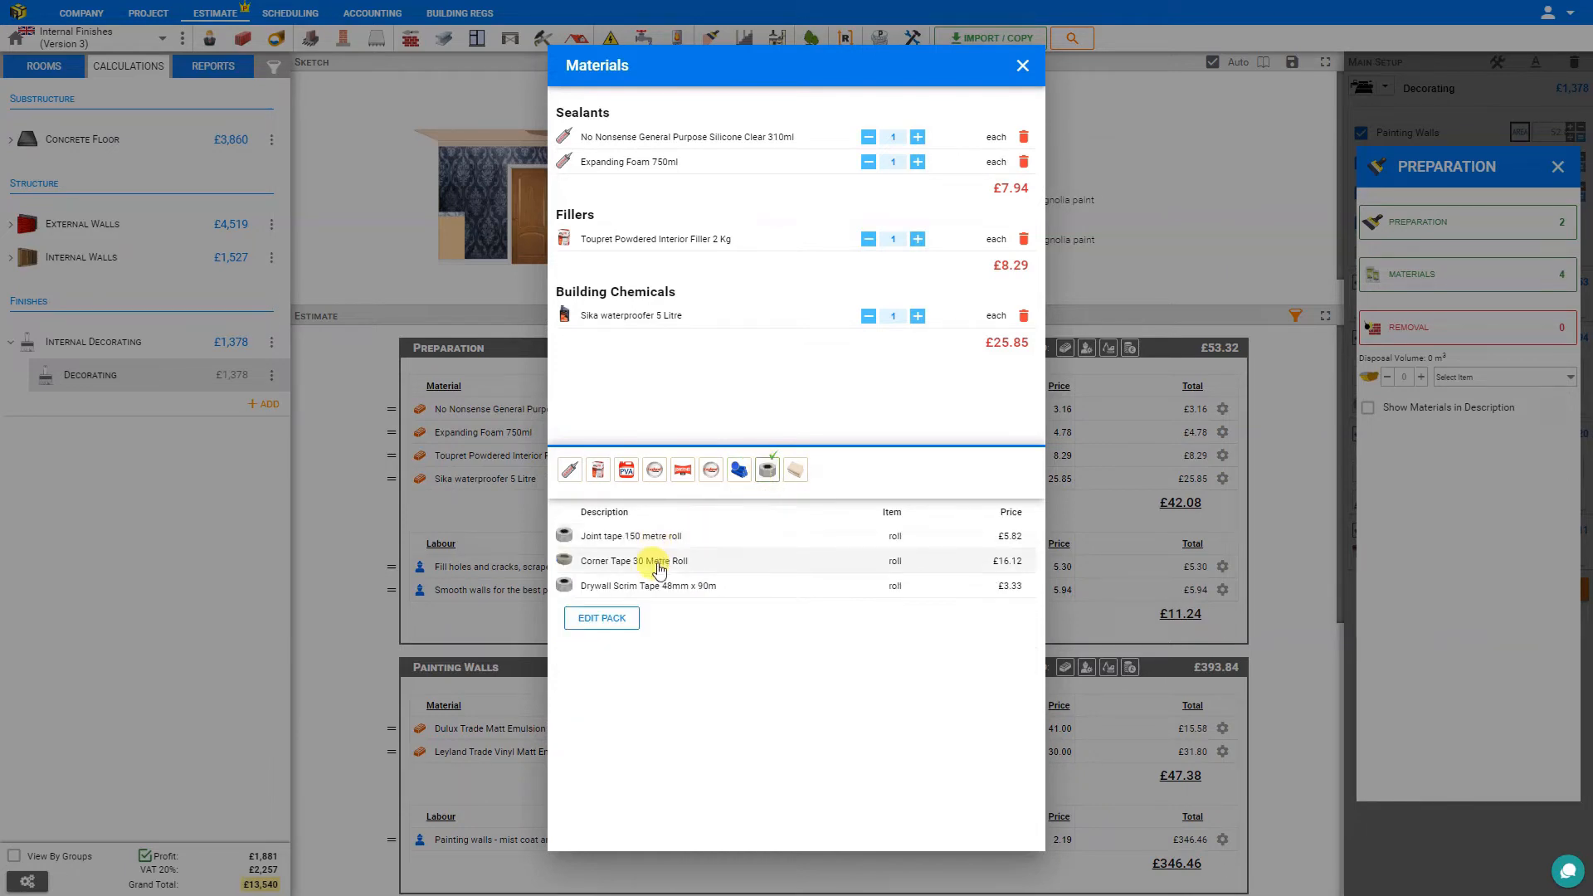
pyautogui.click(651, 538)
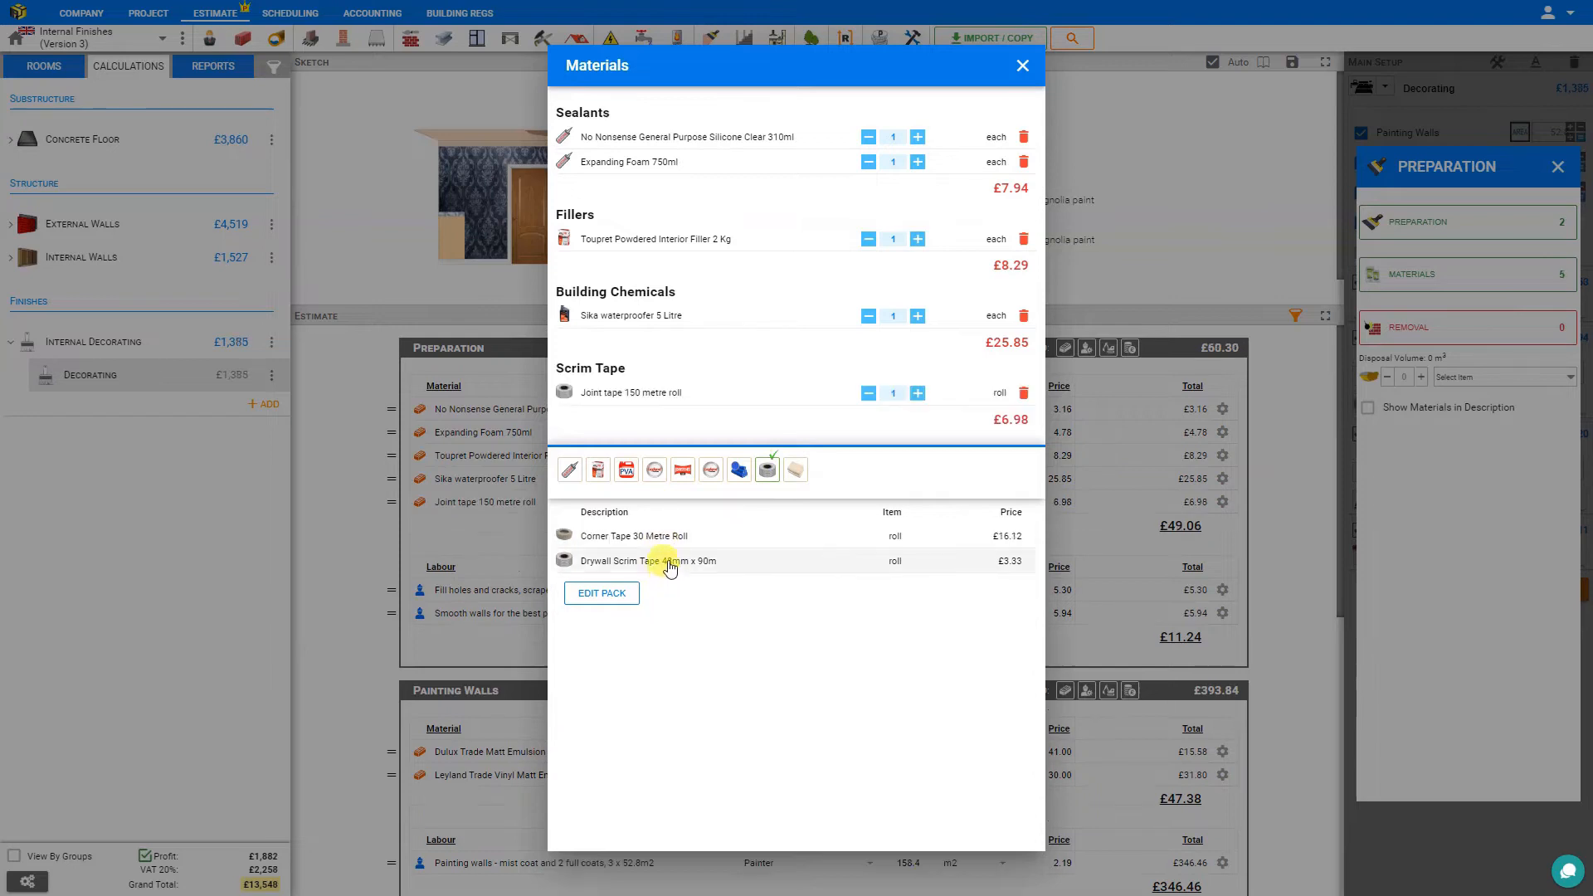
pyautogui.click(658, 537)
# Add the dust sheets Poly Backed Dust Sheet 3.6m x 3.6m and Cotton Twill Dust Sheet 3.6m x 2.7m to the preparation materials.
pyautogui.click(794, 471)
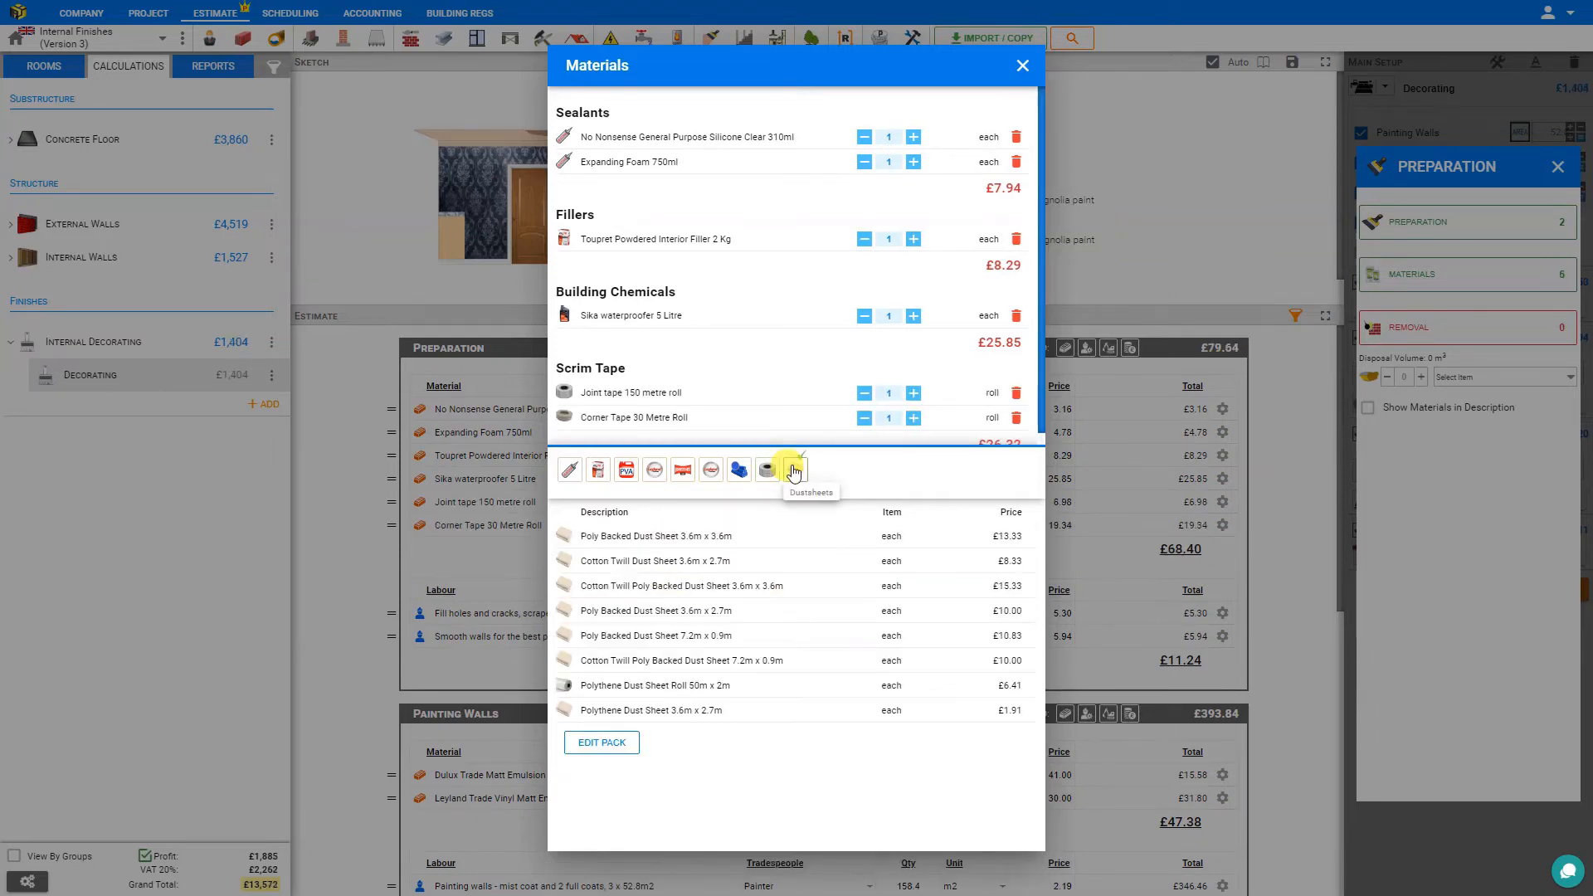
pyautogui.click(618, 538)
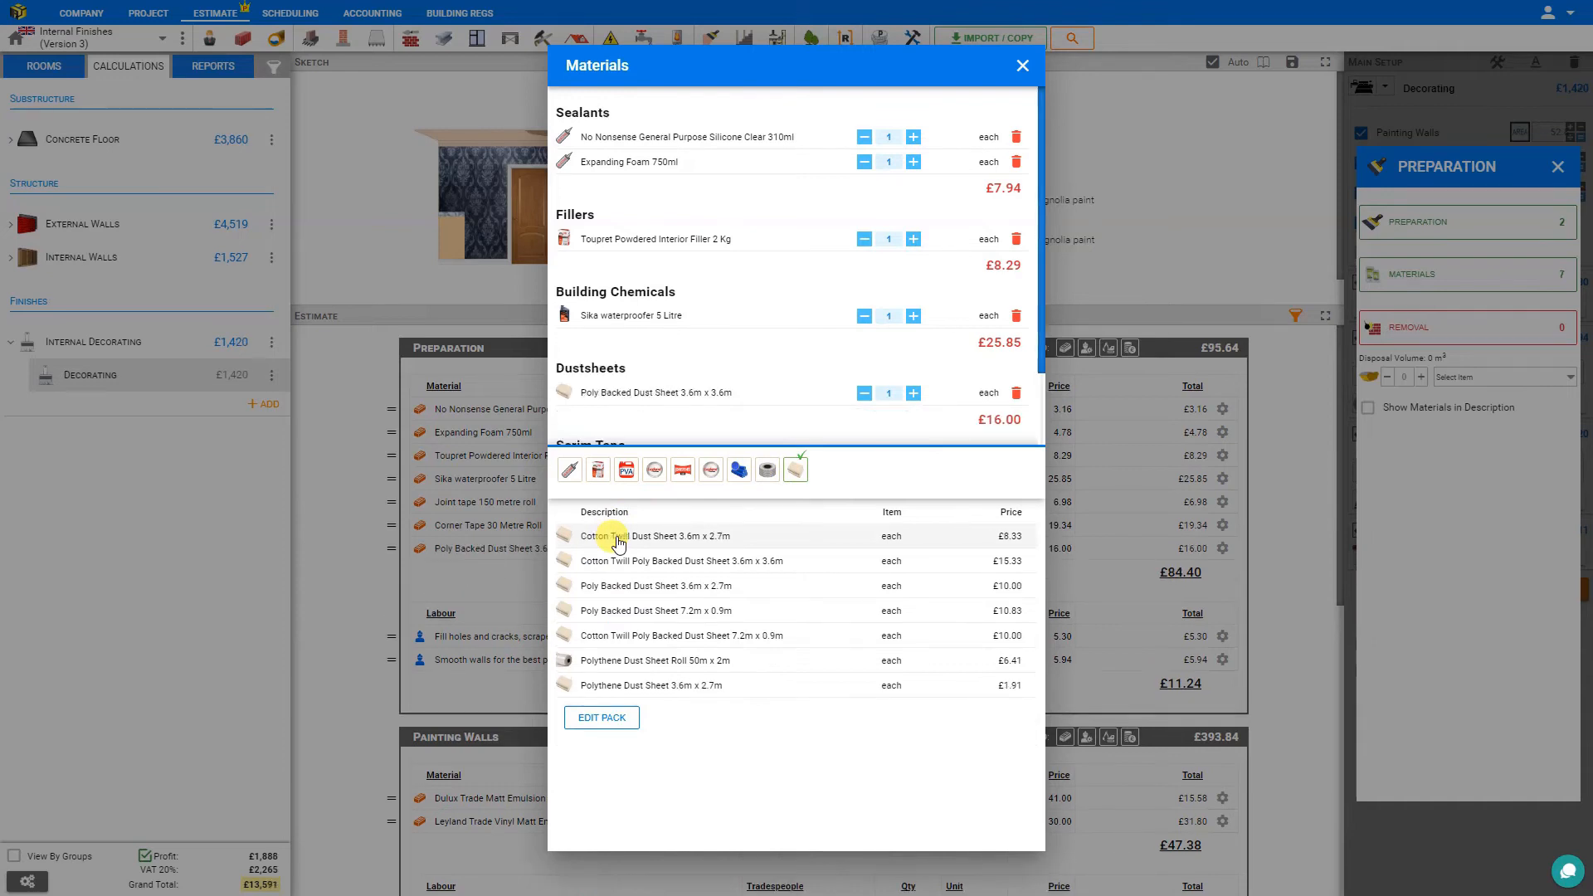
pyautogui.click(618, 537)
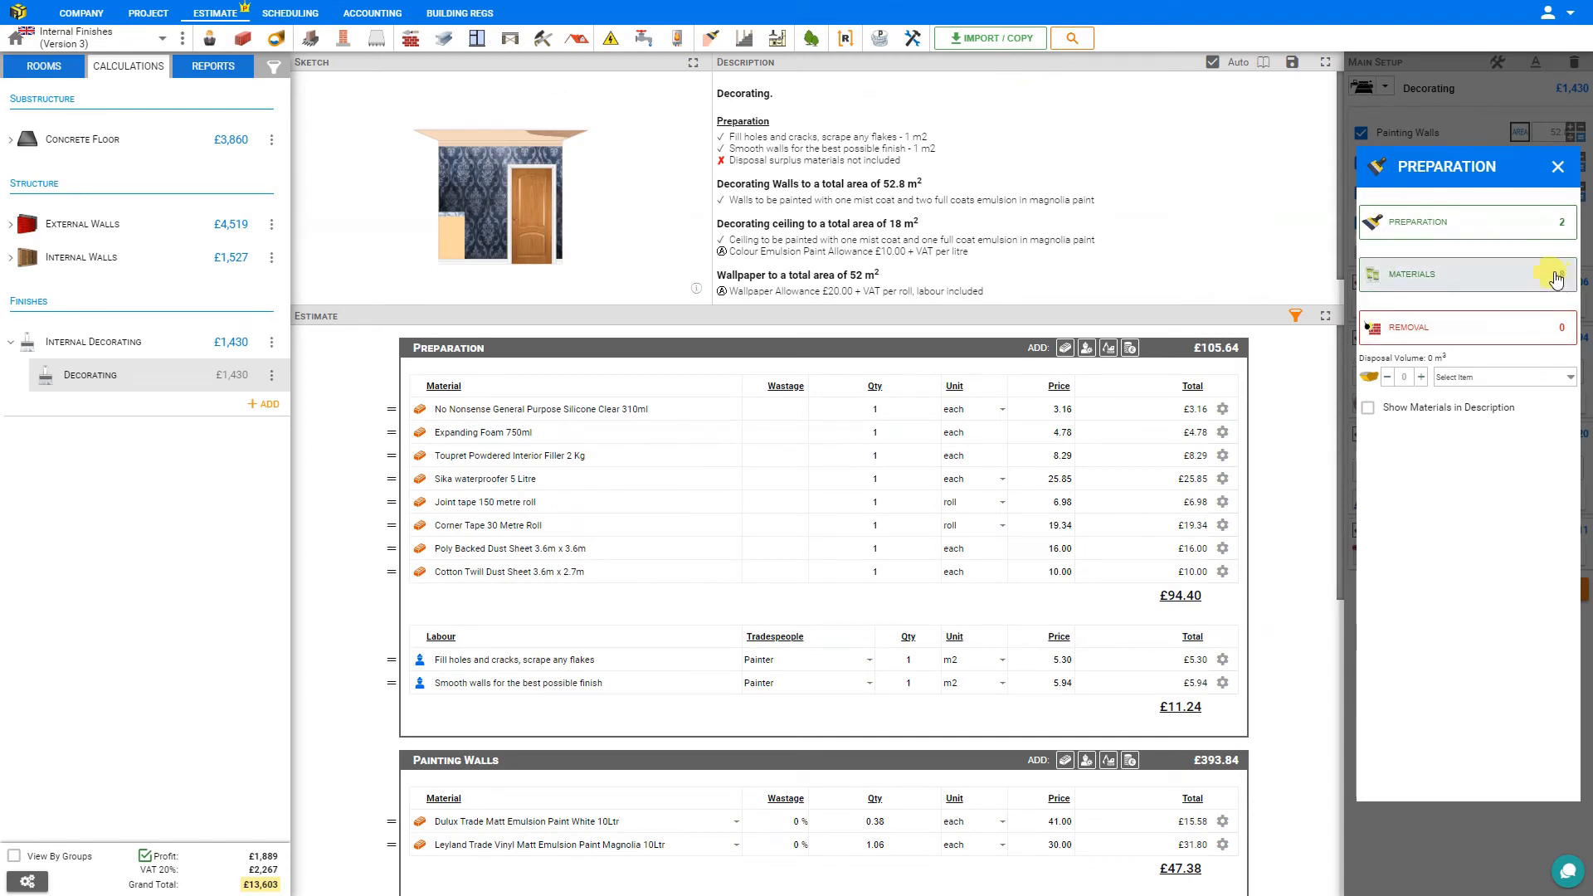
# Add the removal tasks Strip off wallpaper from the walls use steam paper stripper, Walls Preparation and Ceiling Preparation.
pyautogui.click(1460, 329)
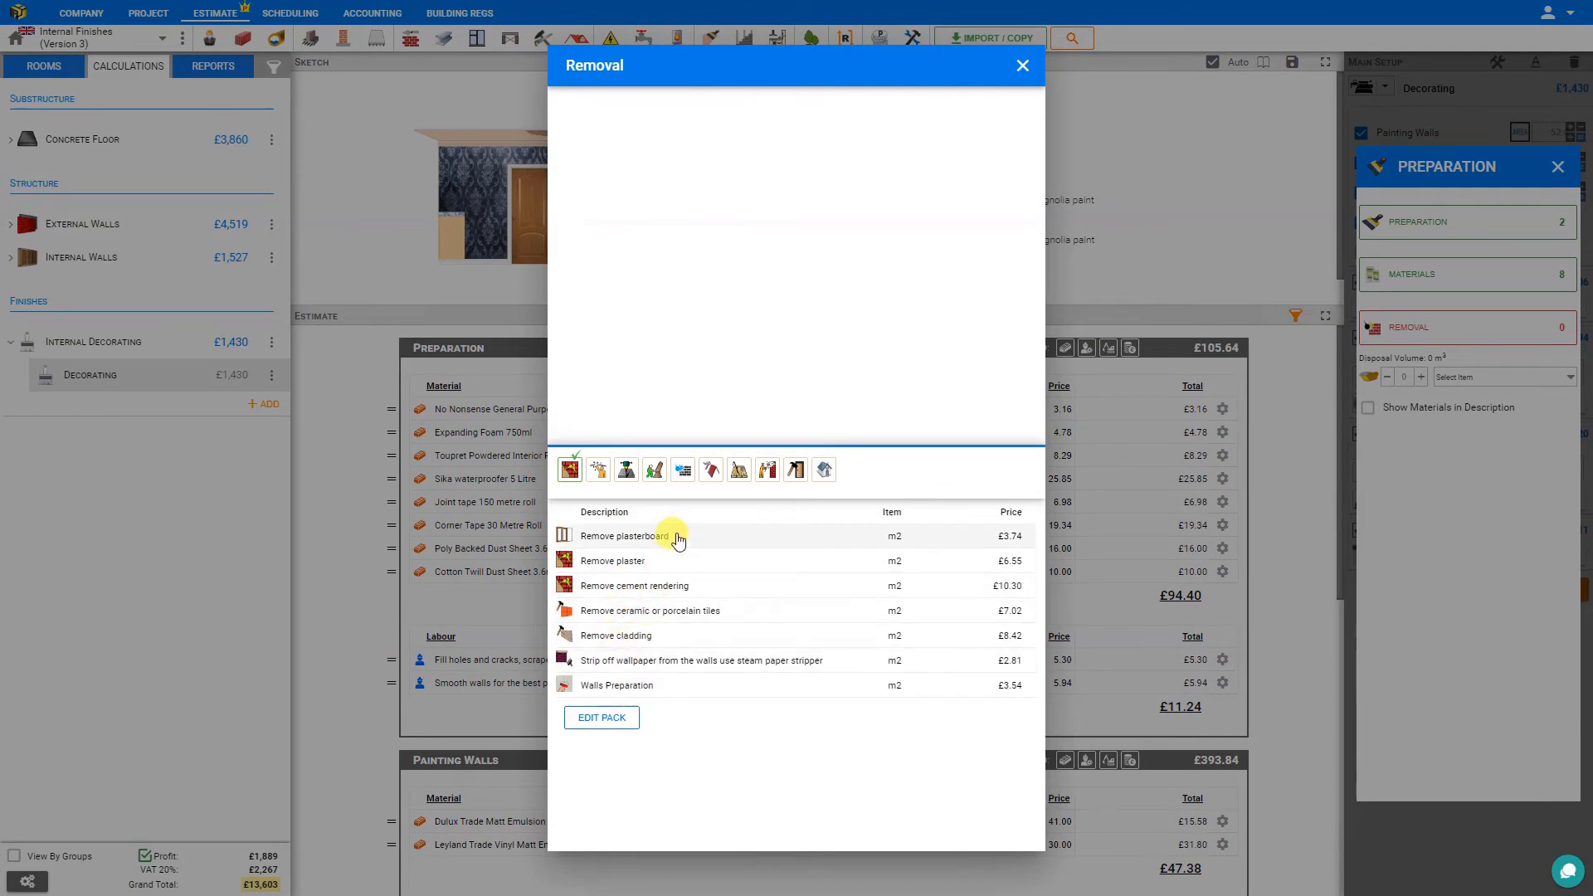
pyautogui.click(656, 661)
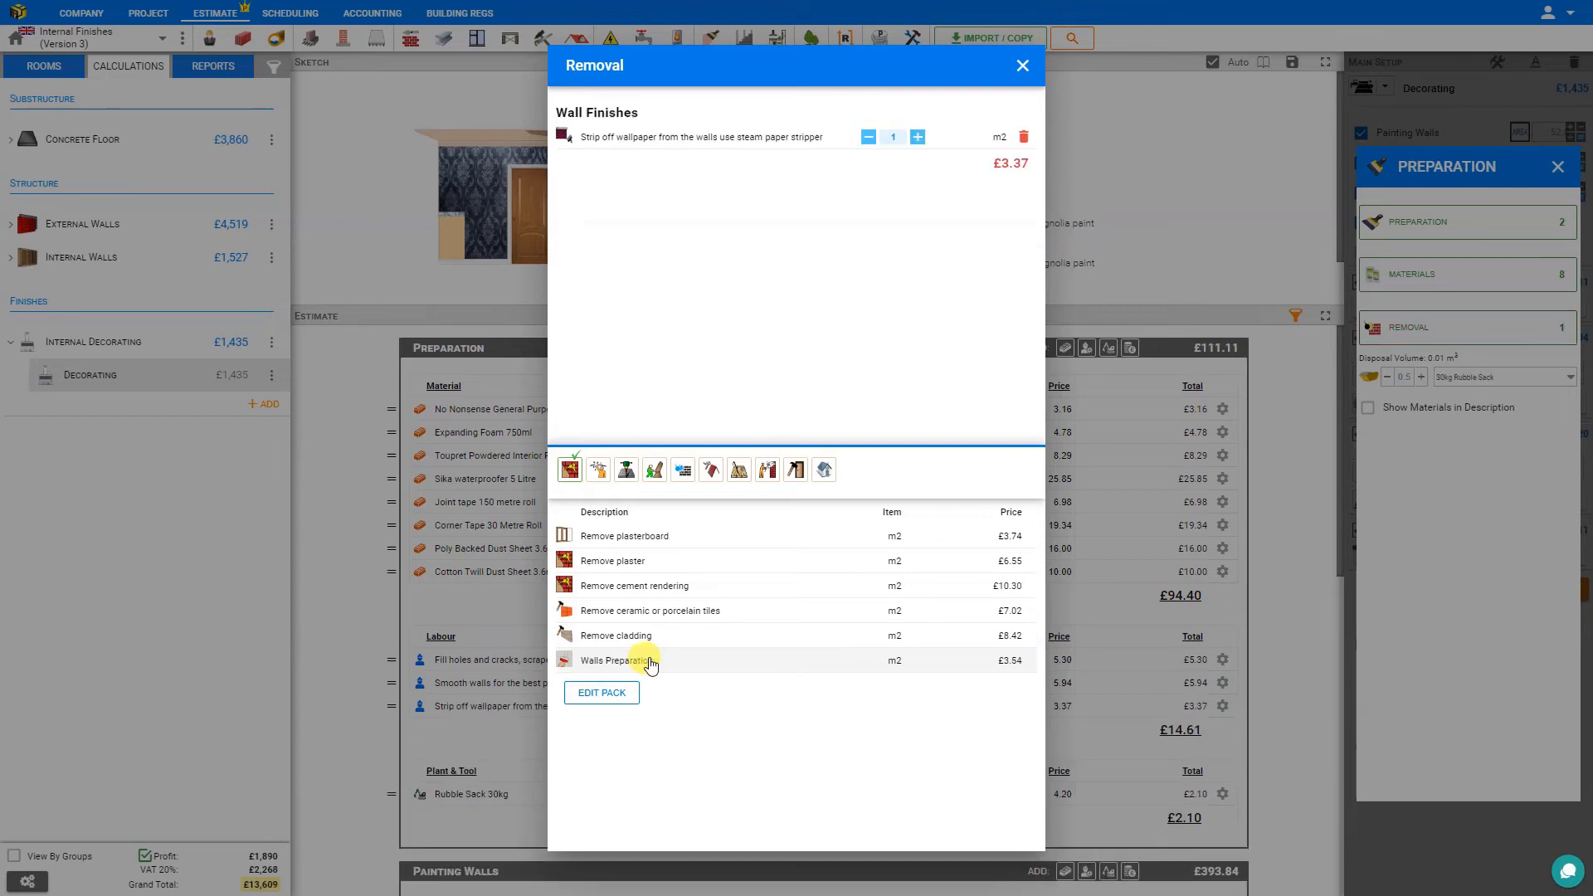
pyautogui.click(651, 661)
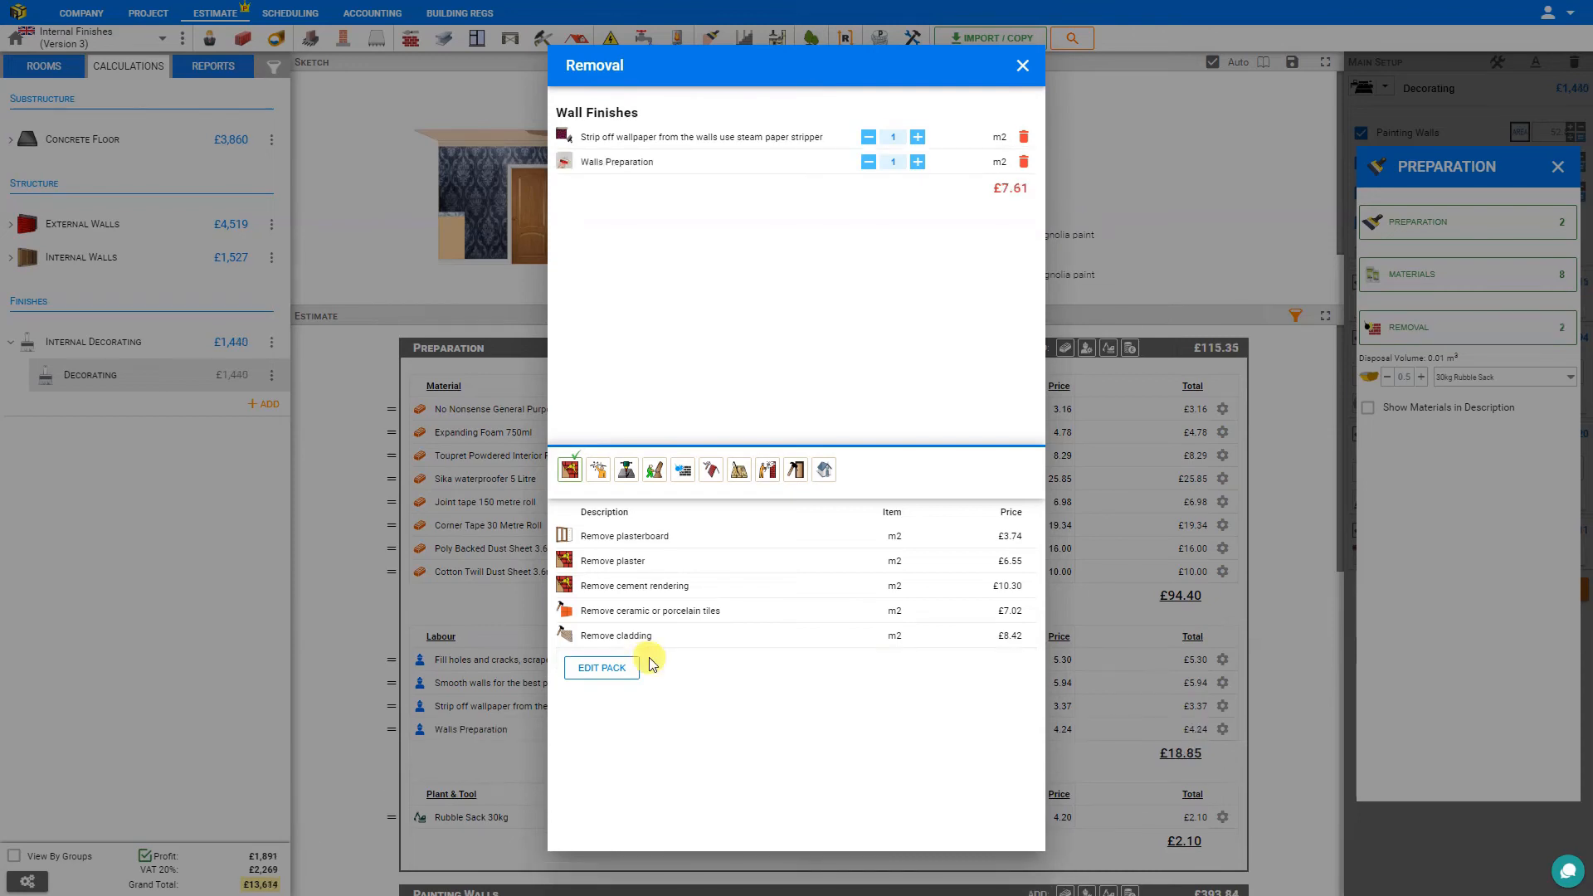
pyautogui.click(600, 469)
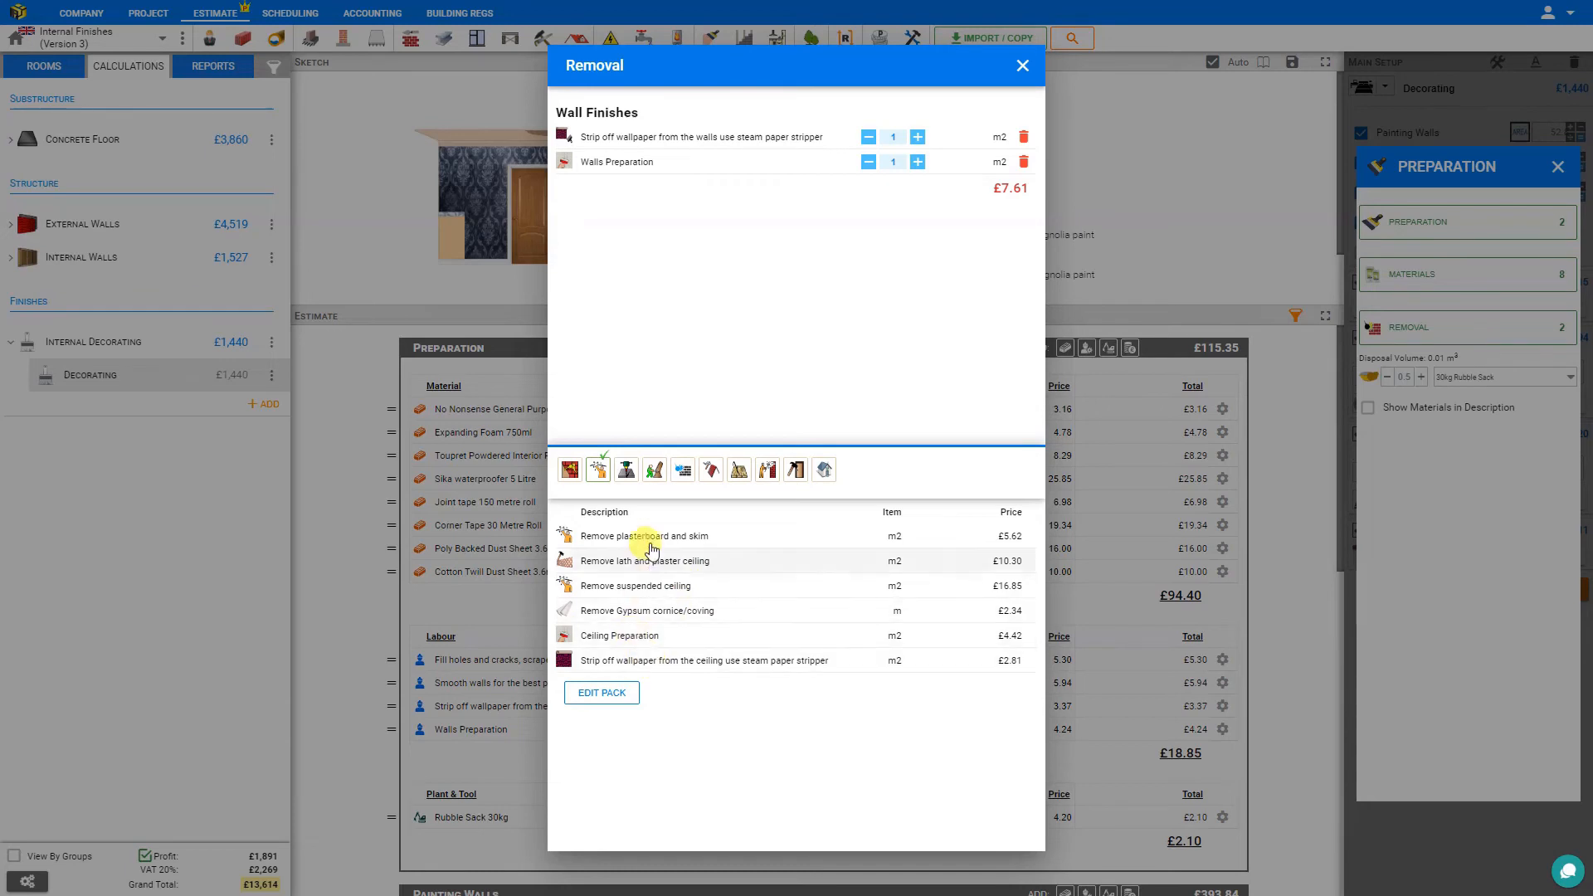
pyautogui.click(624, 642)
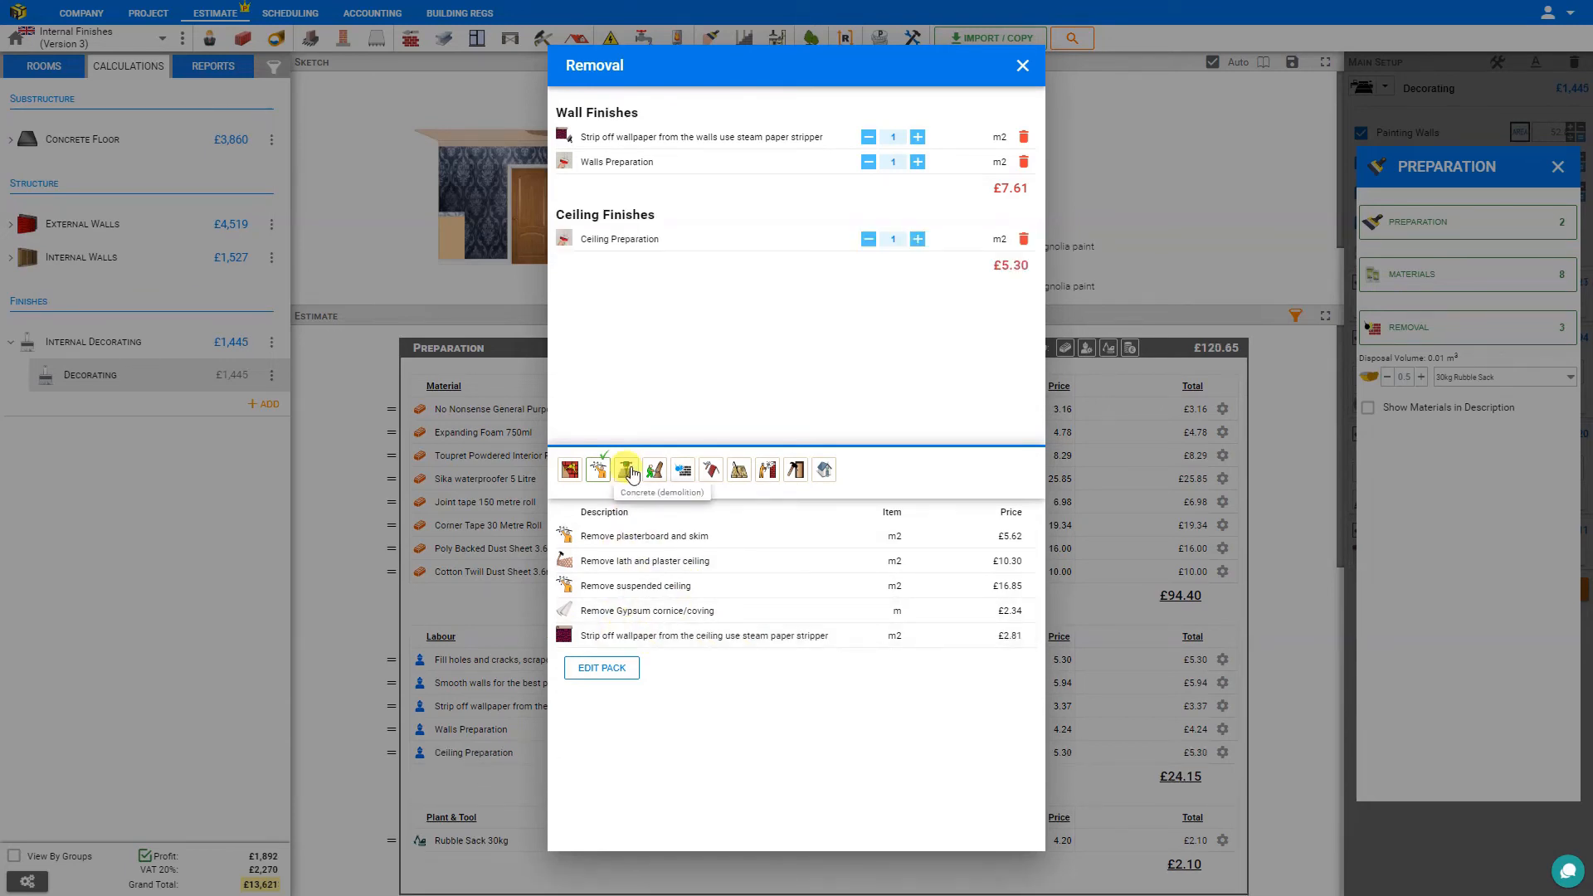
# Look through the remaining removal categories, from concrete demolition to Building & Outbuildings, and close the removal list.
pyautogui.click(629, 472)
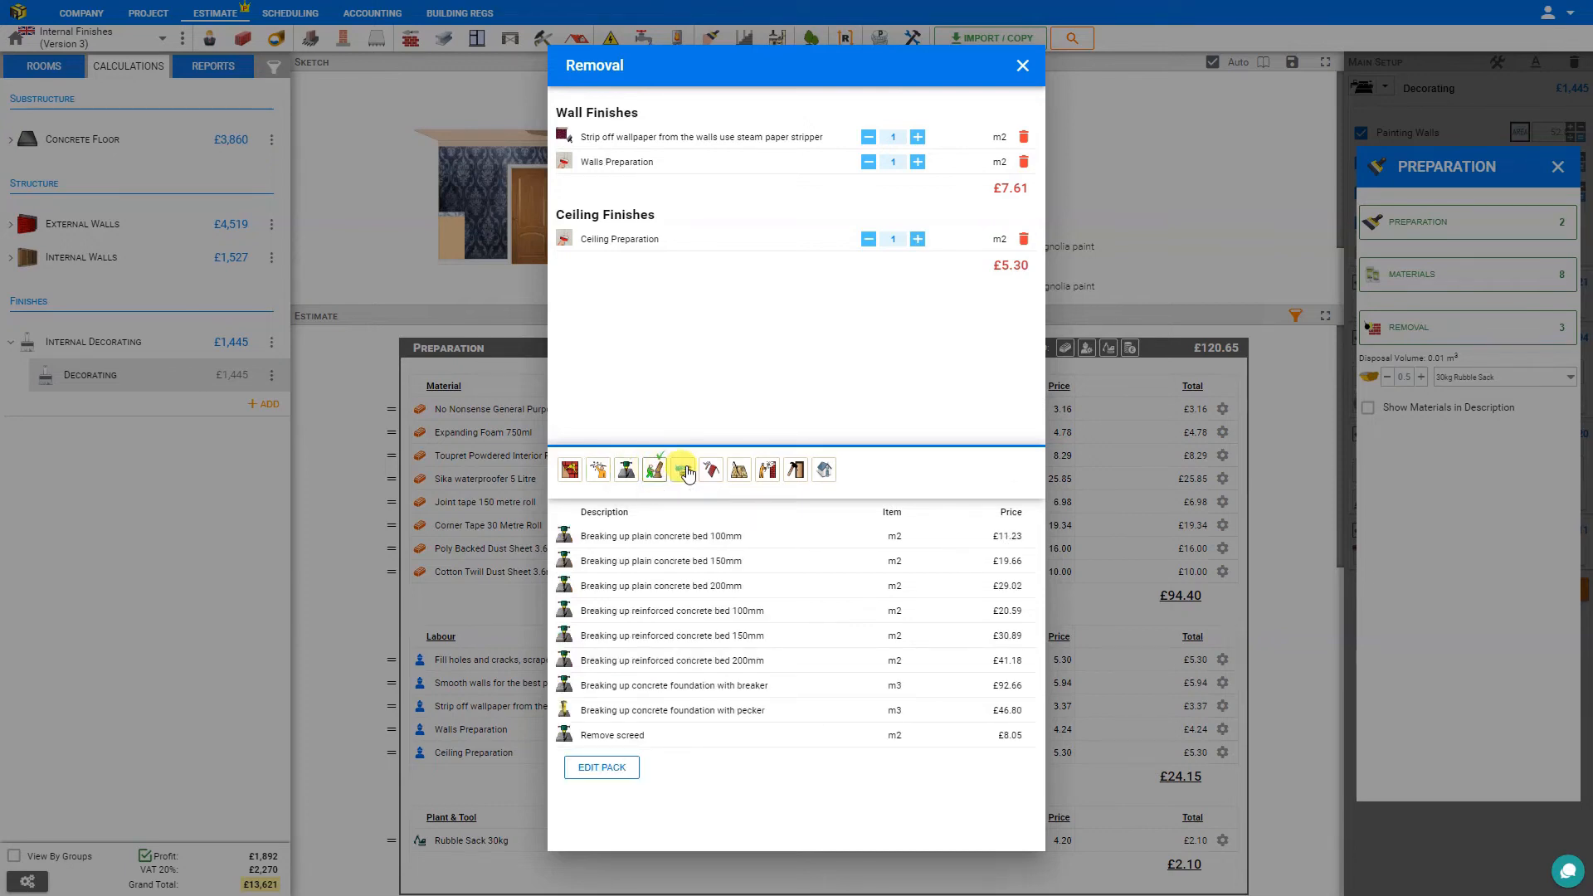
pyautogui.click(688, 474)
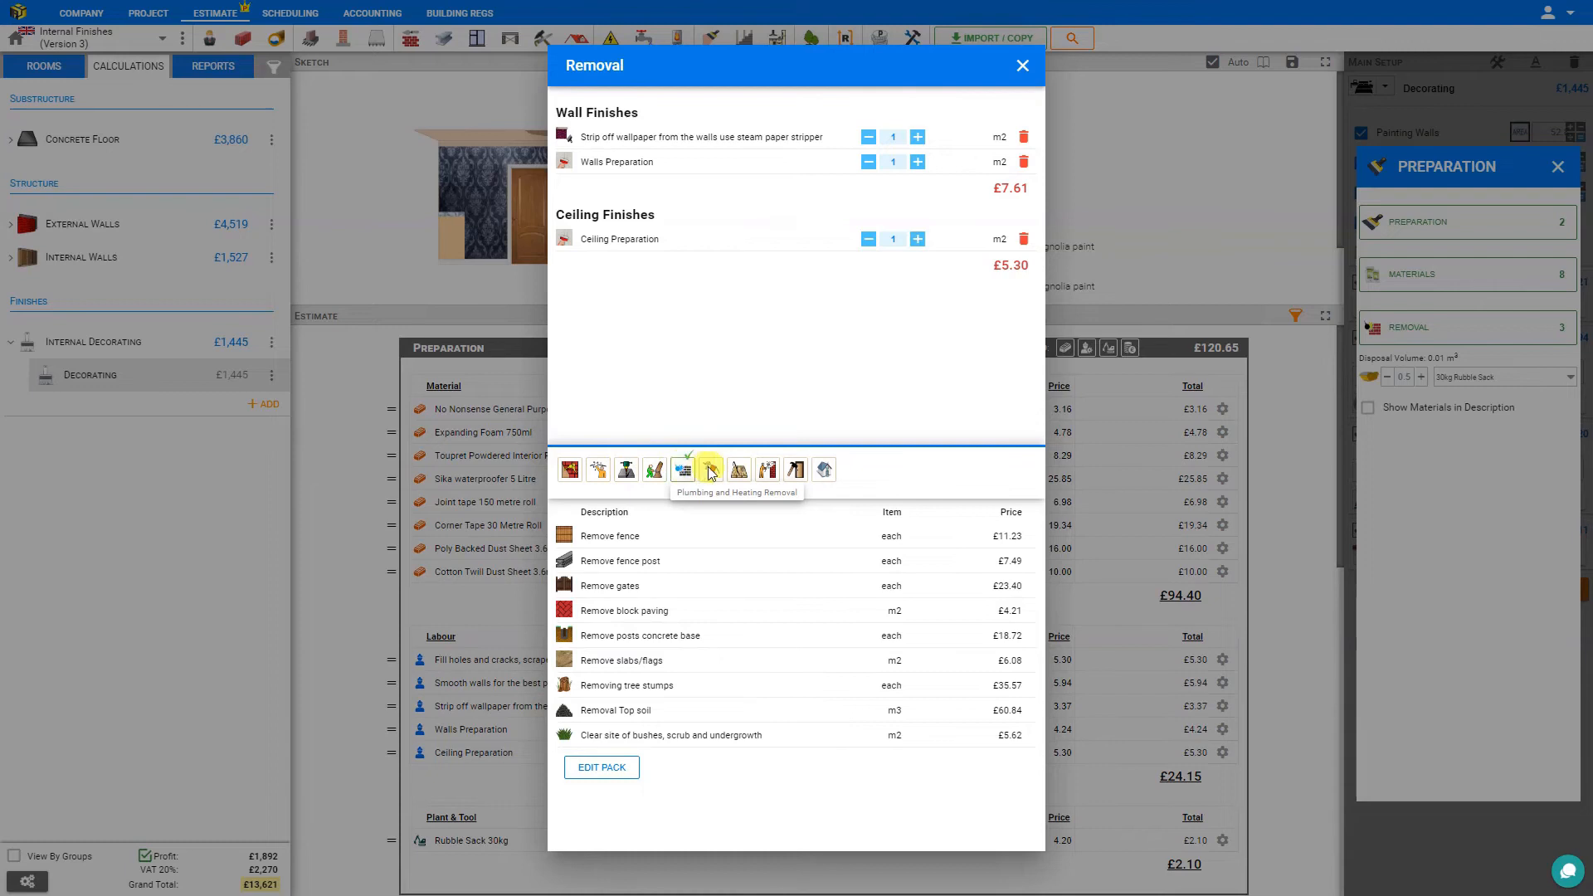
pyautogui.click(711, 472)
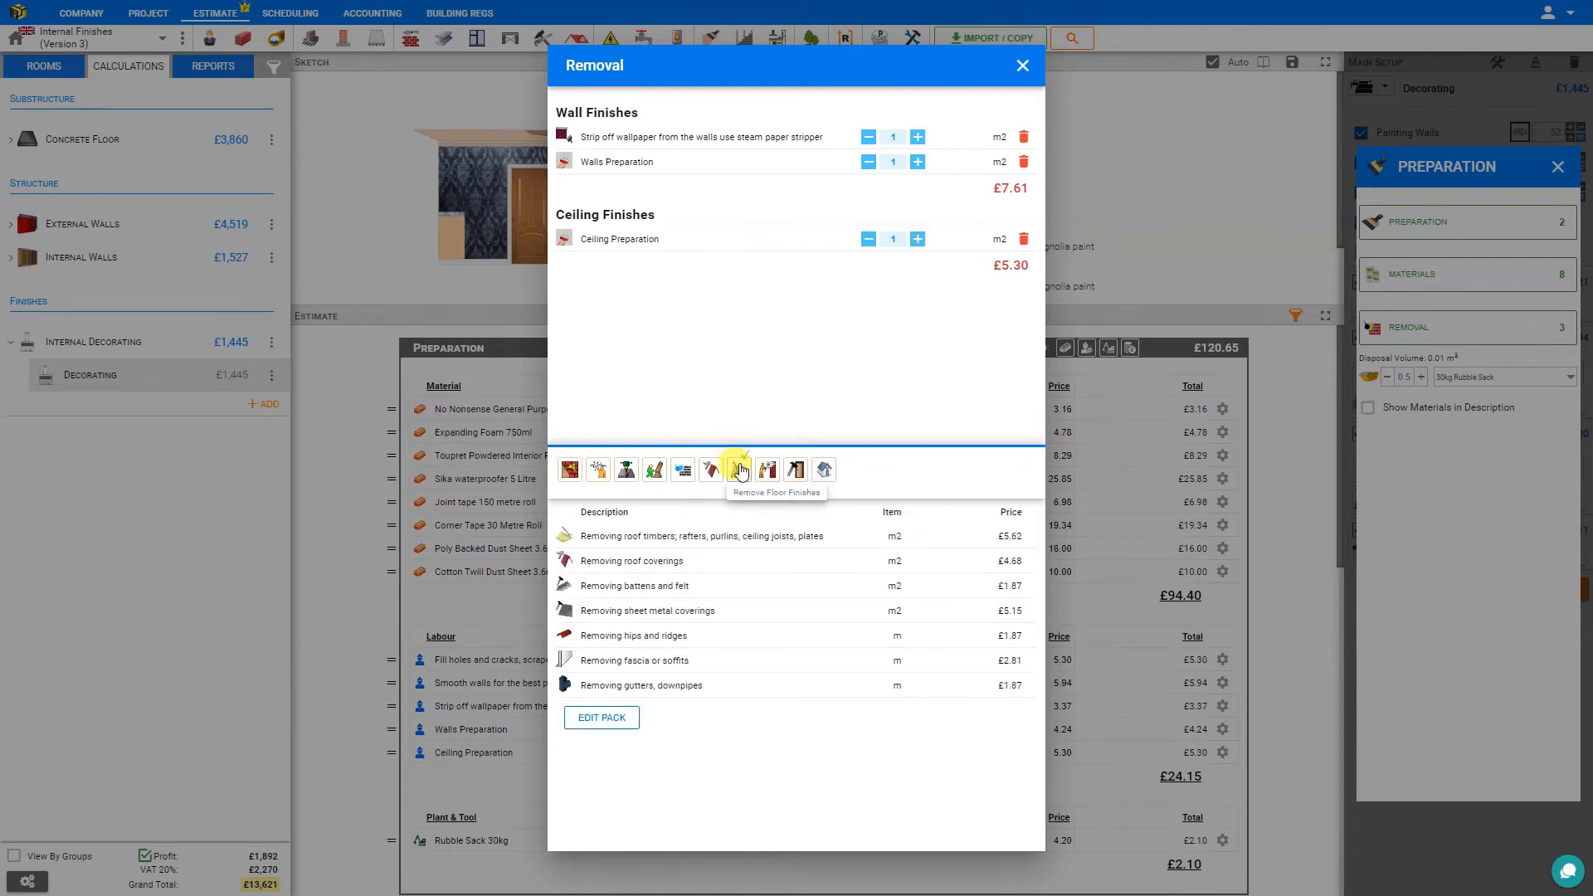
pyautogui.click(740, 471)
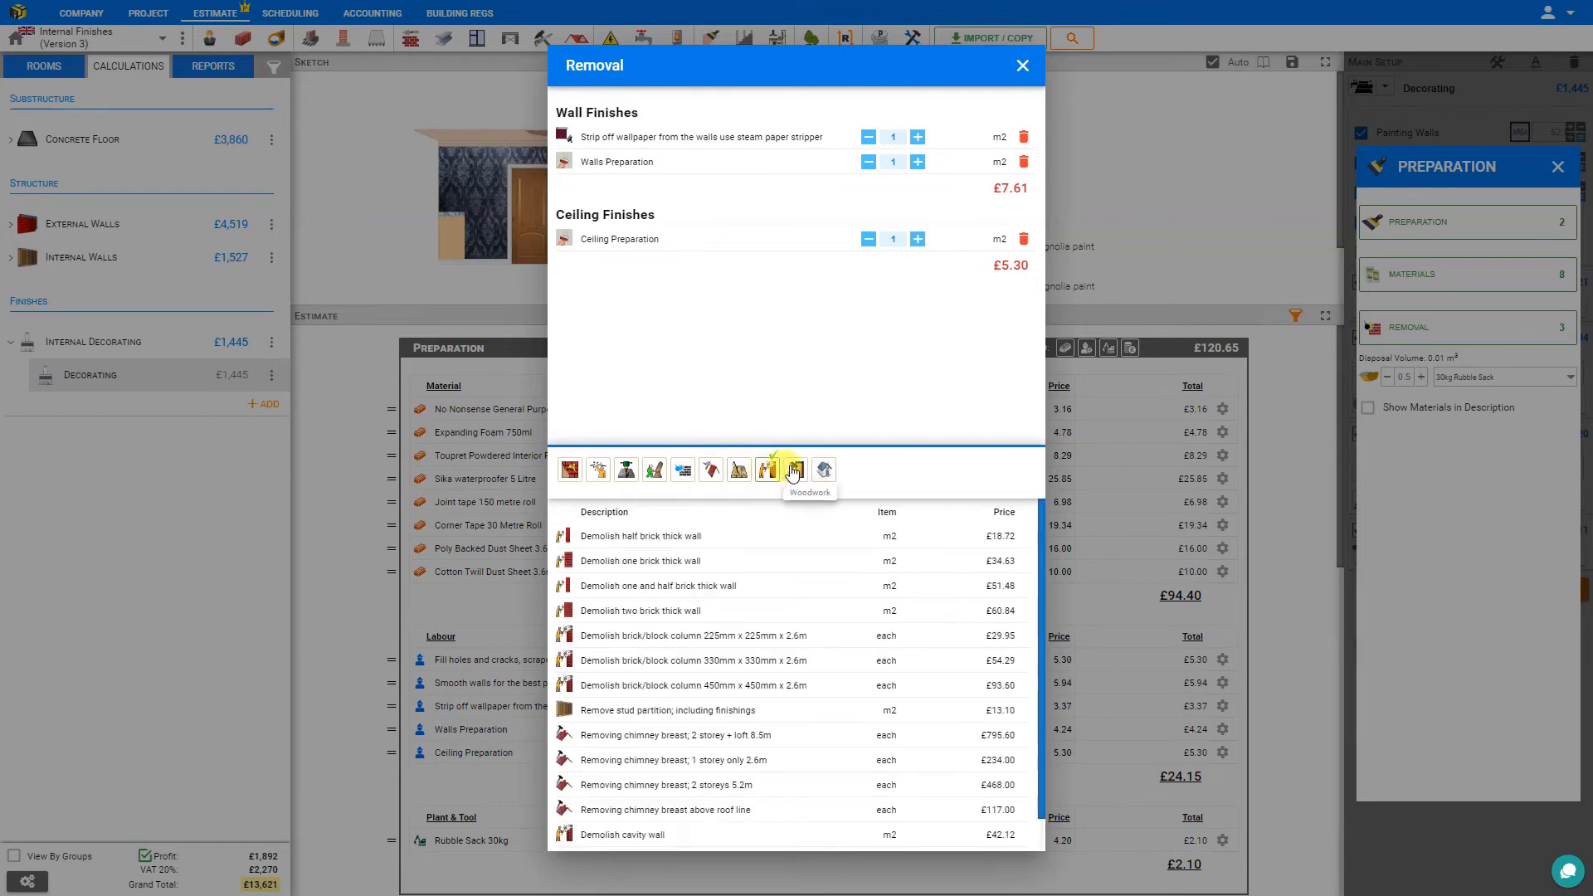
pyautogui.click(798, 472)
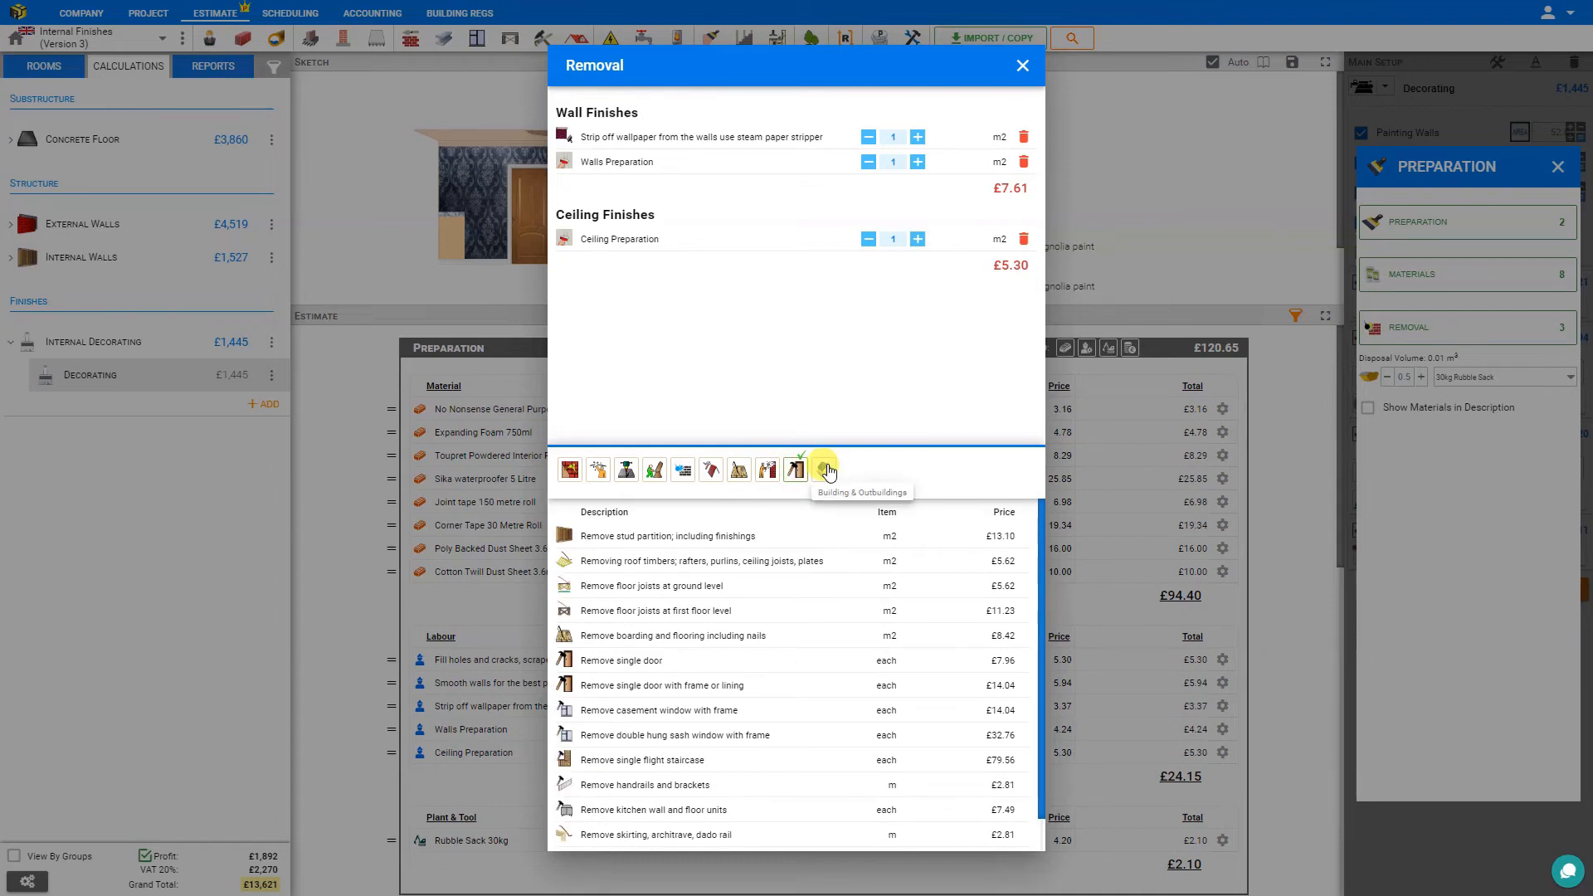
pyautogui.click(826, 470)
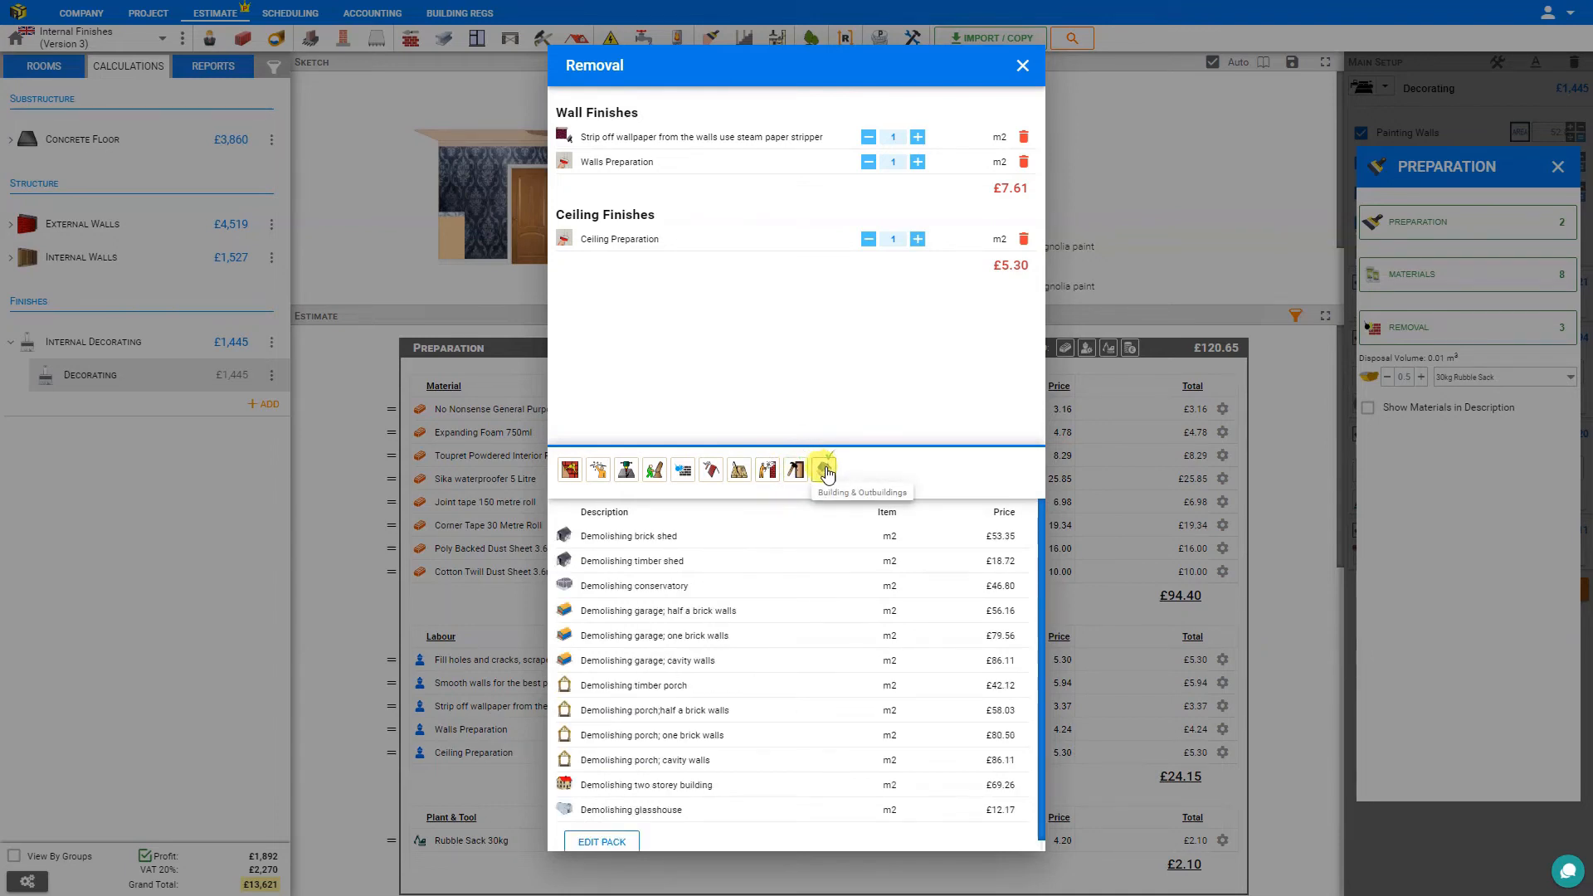
pyautogui.click(1021, 66)
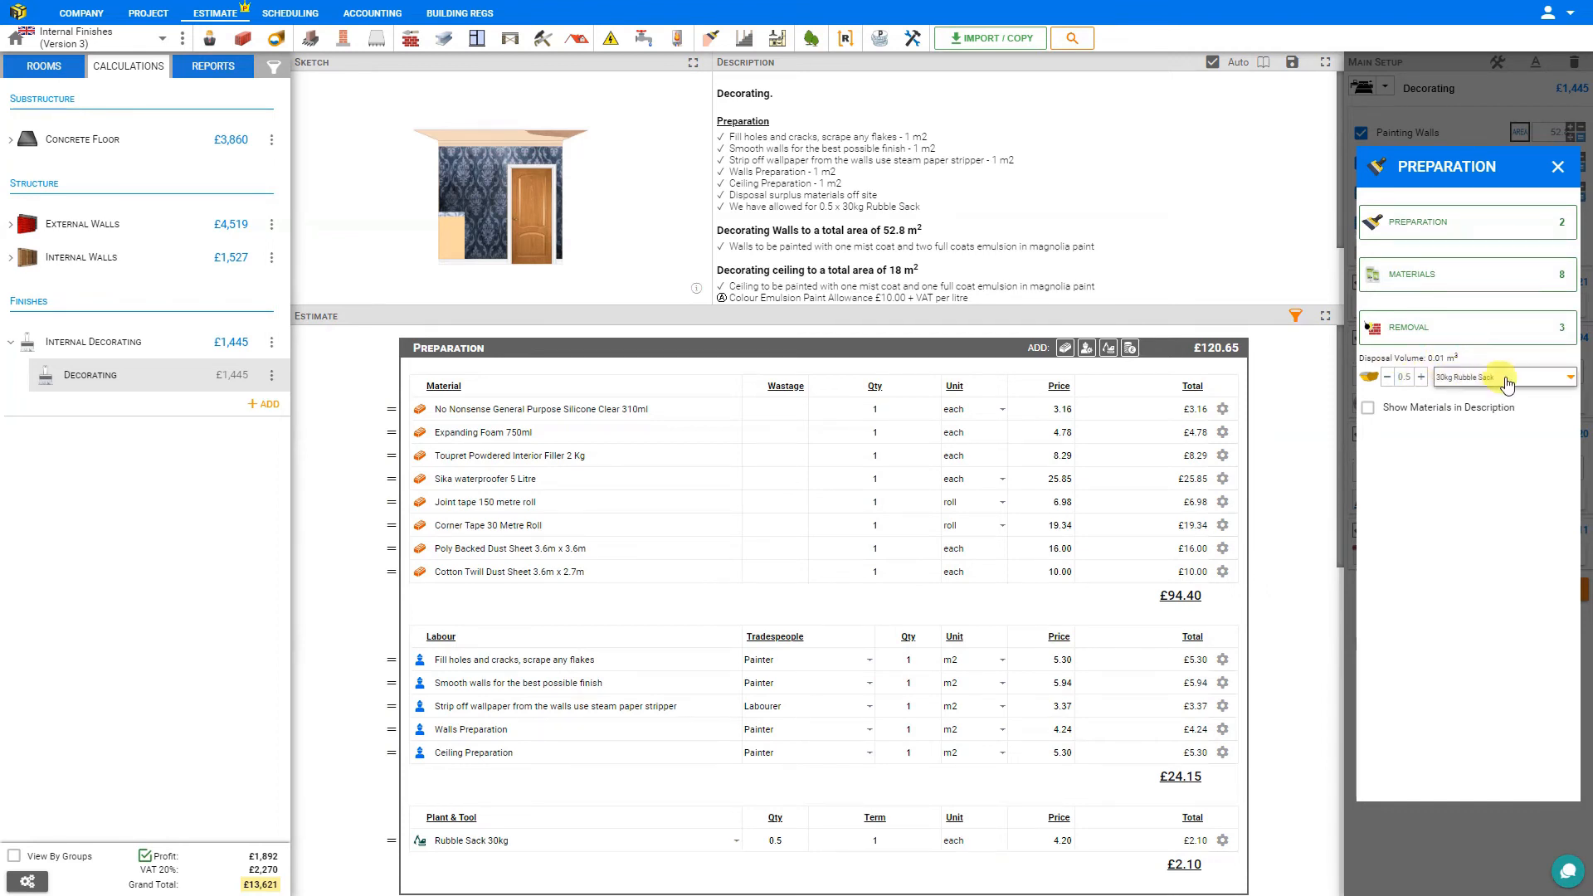
# Set the waste disposal quantity to 1 and check the disposal options, keeping the 30kg Rubble Sack.
pyautogui.click(1420, 377)
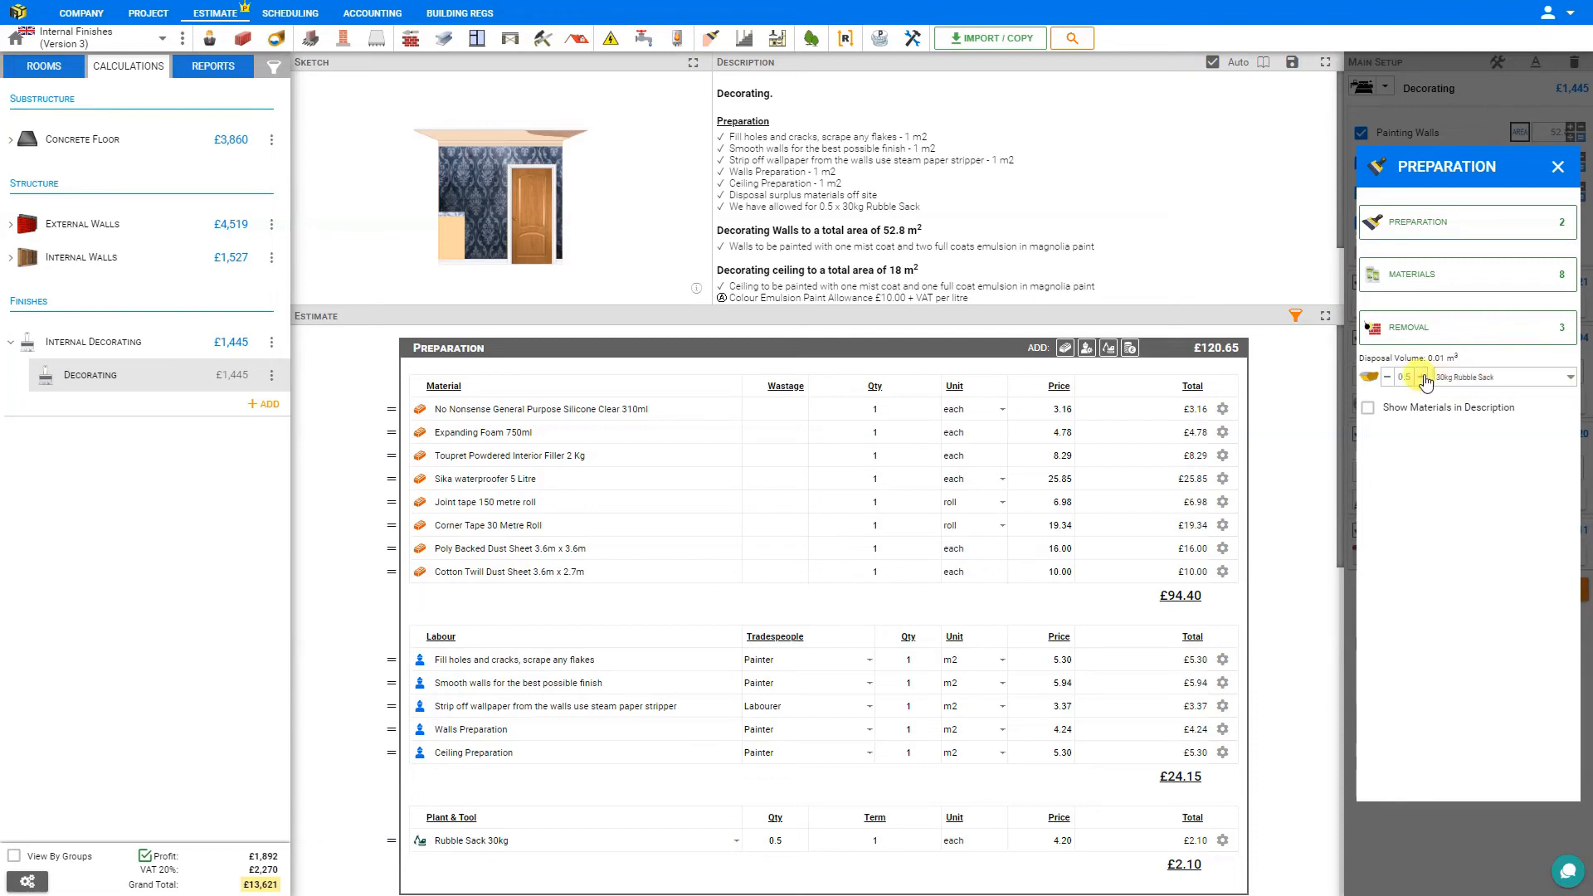
pyautogui.click(1485, 378)
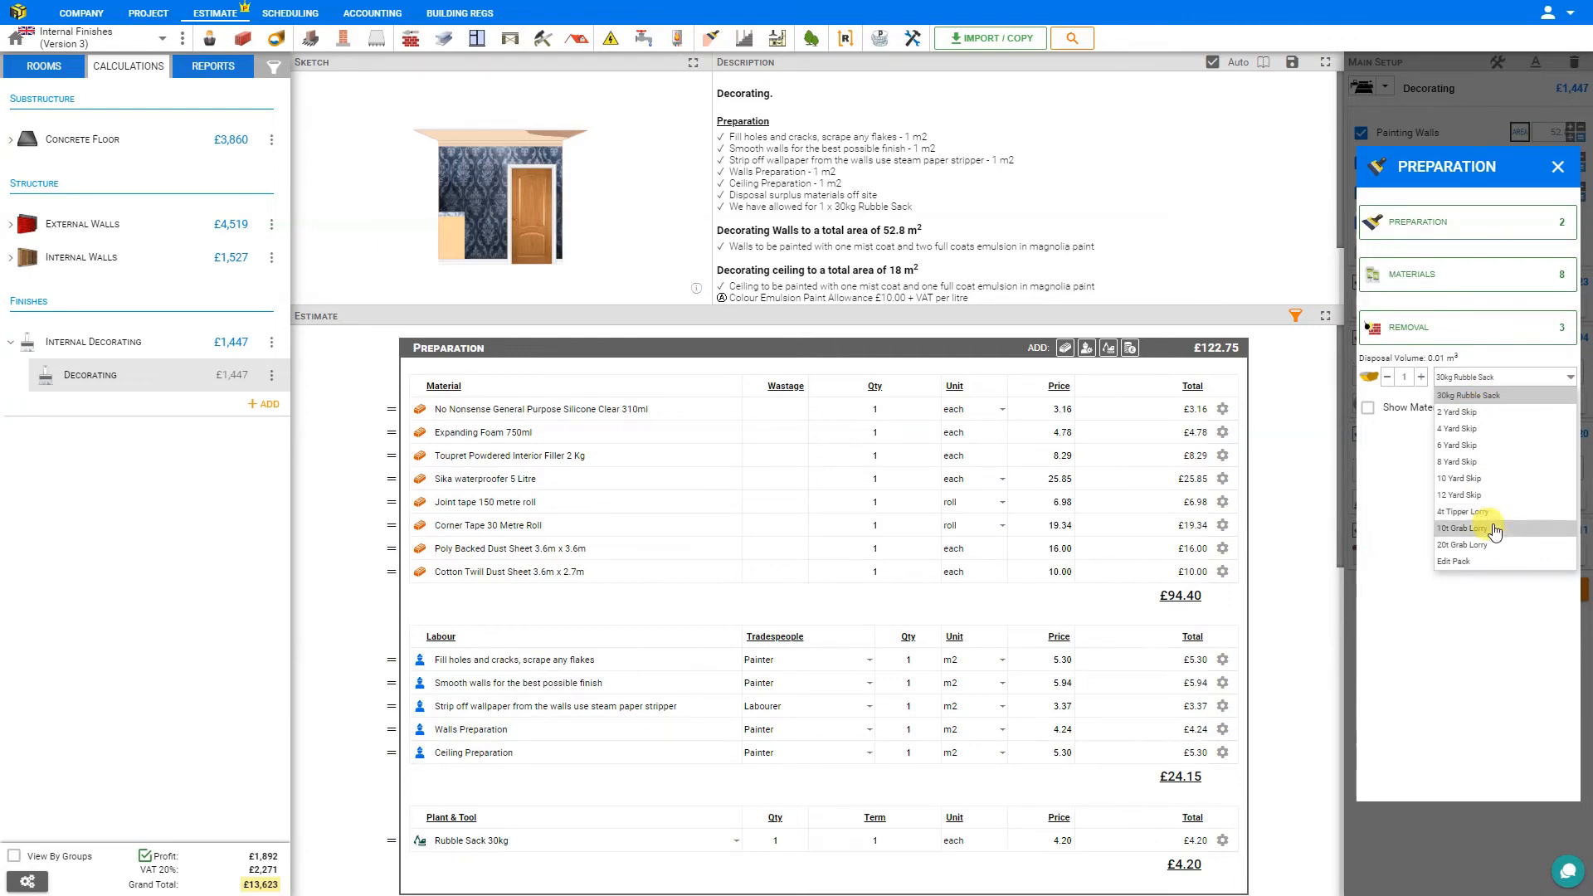
pyautogui.click(1422, 474)
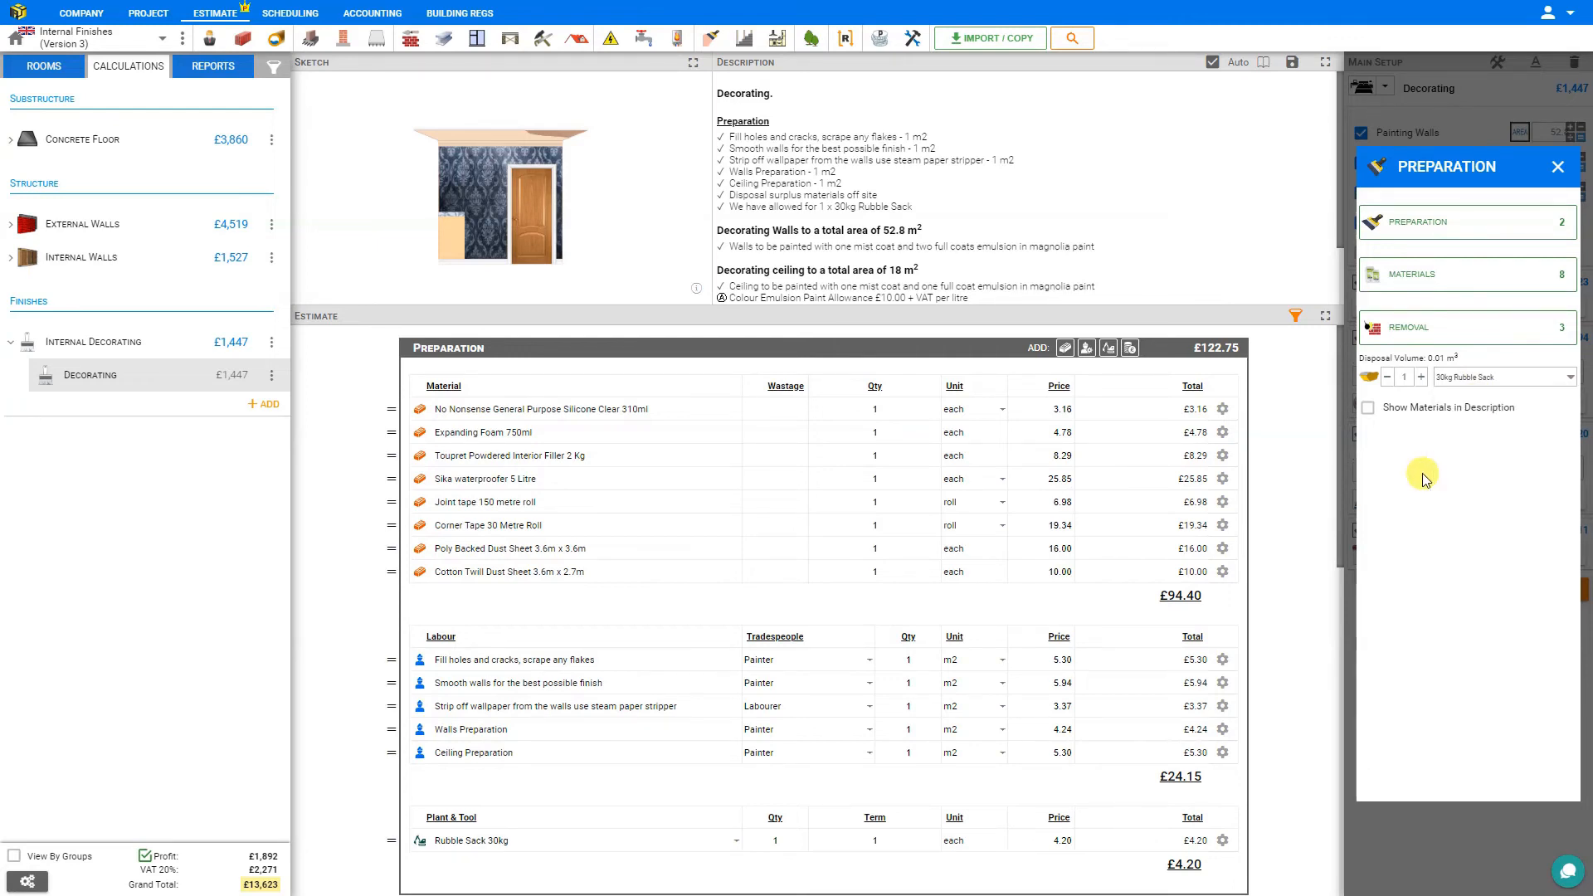
# Show the preparation materials in the description, review the description text and close the preparation settings.
pyautogui.click(1367, 408)
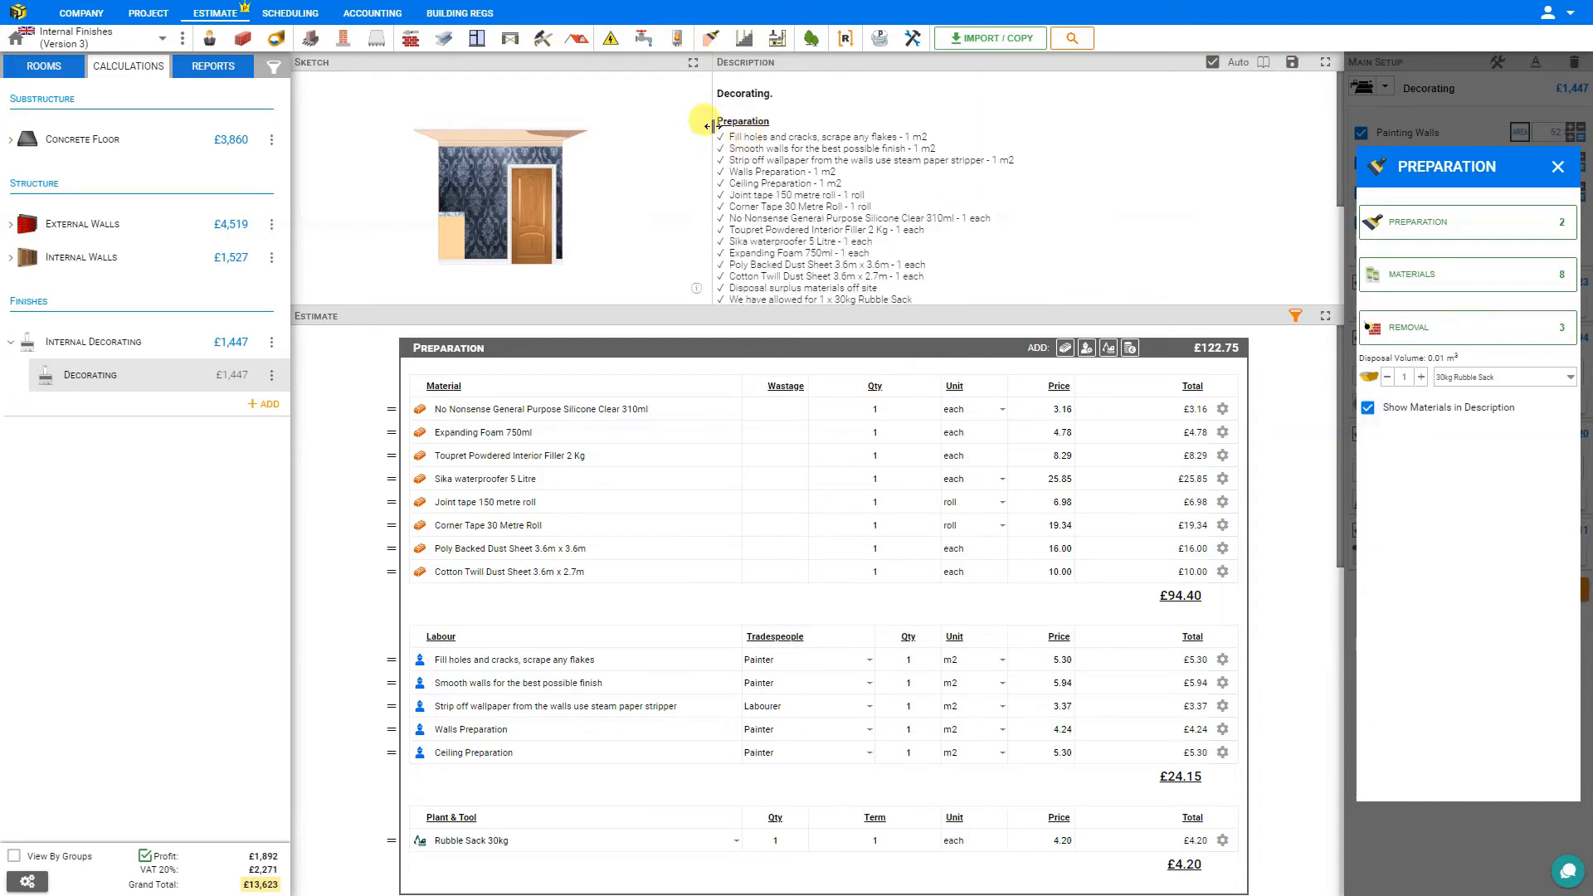
pyautogui.scroll(-2, 761, 162)
pyautogui.scroll(2, 769, 170)
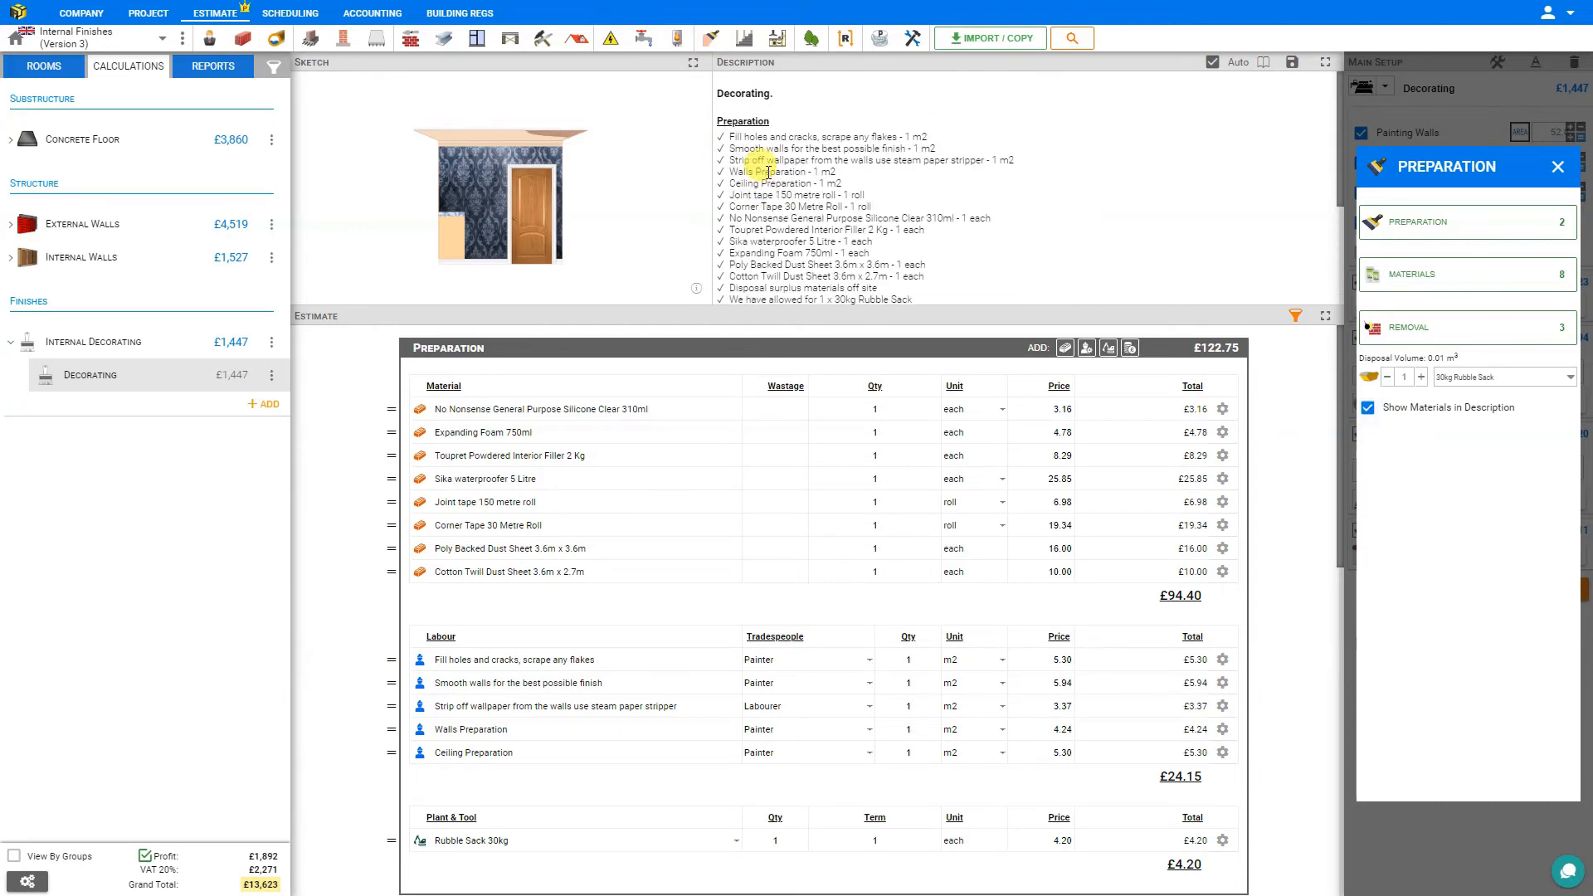
pyautogui.click(1556, 166)
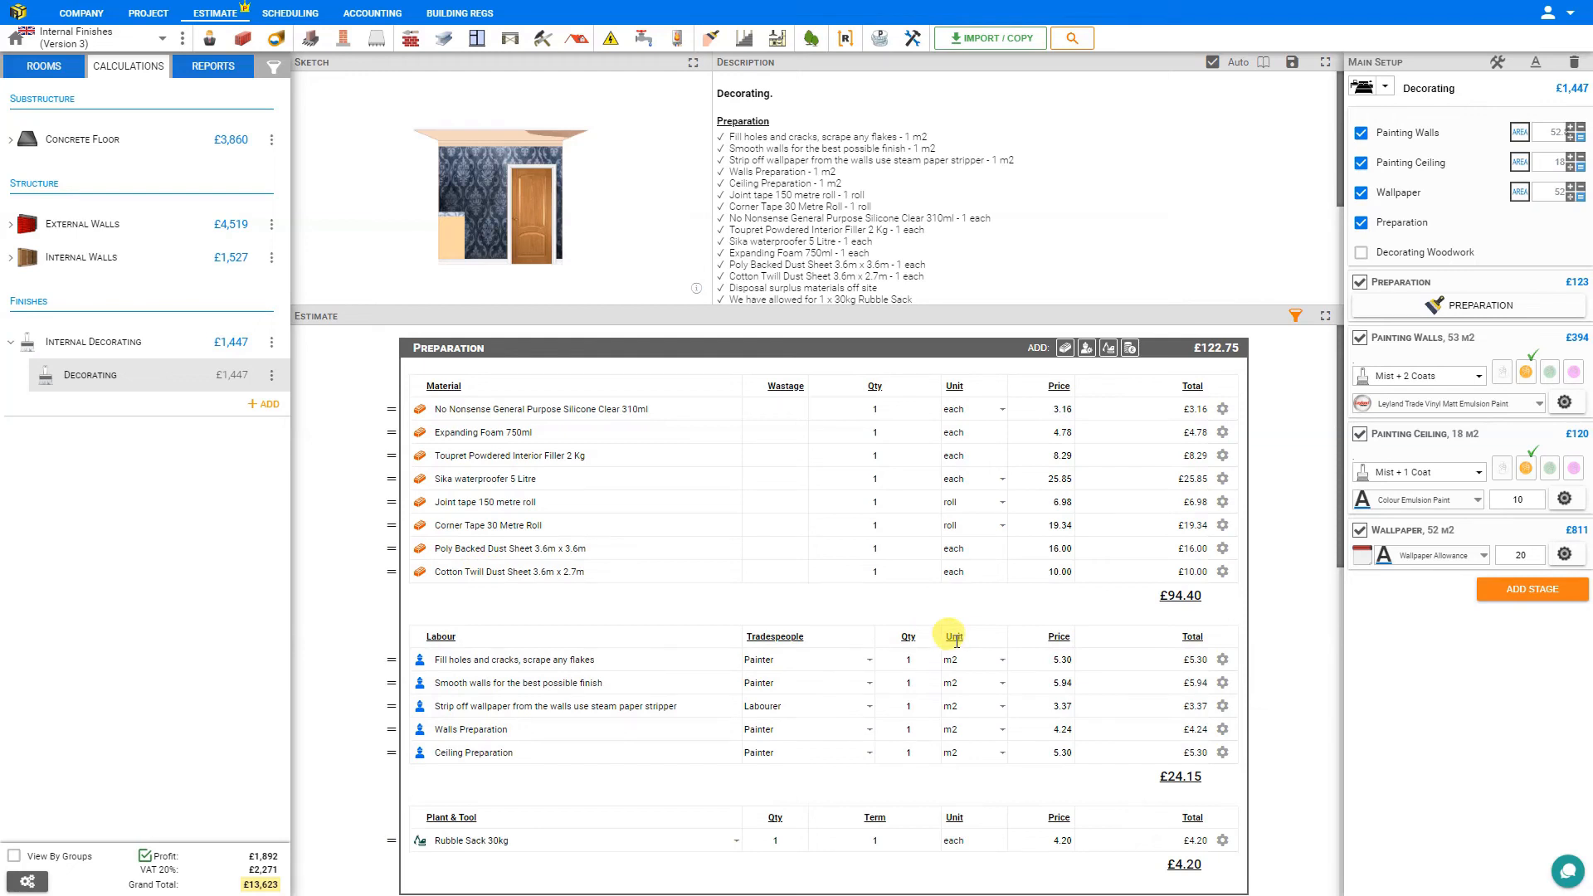
# Include Decorating Woodwork in the Decorating setup and look through its paint items for windows, stairs, mouldings and other woodwork.
pyautogui.click(1362, 257)
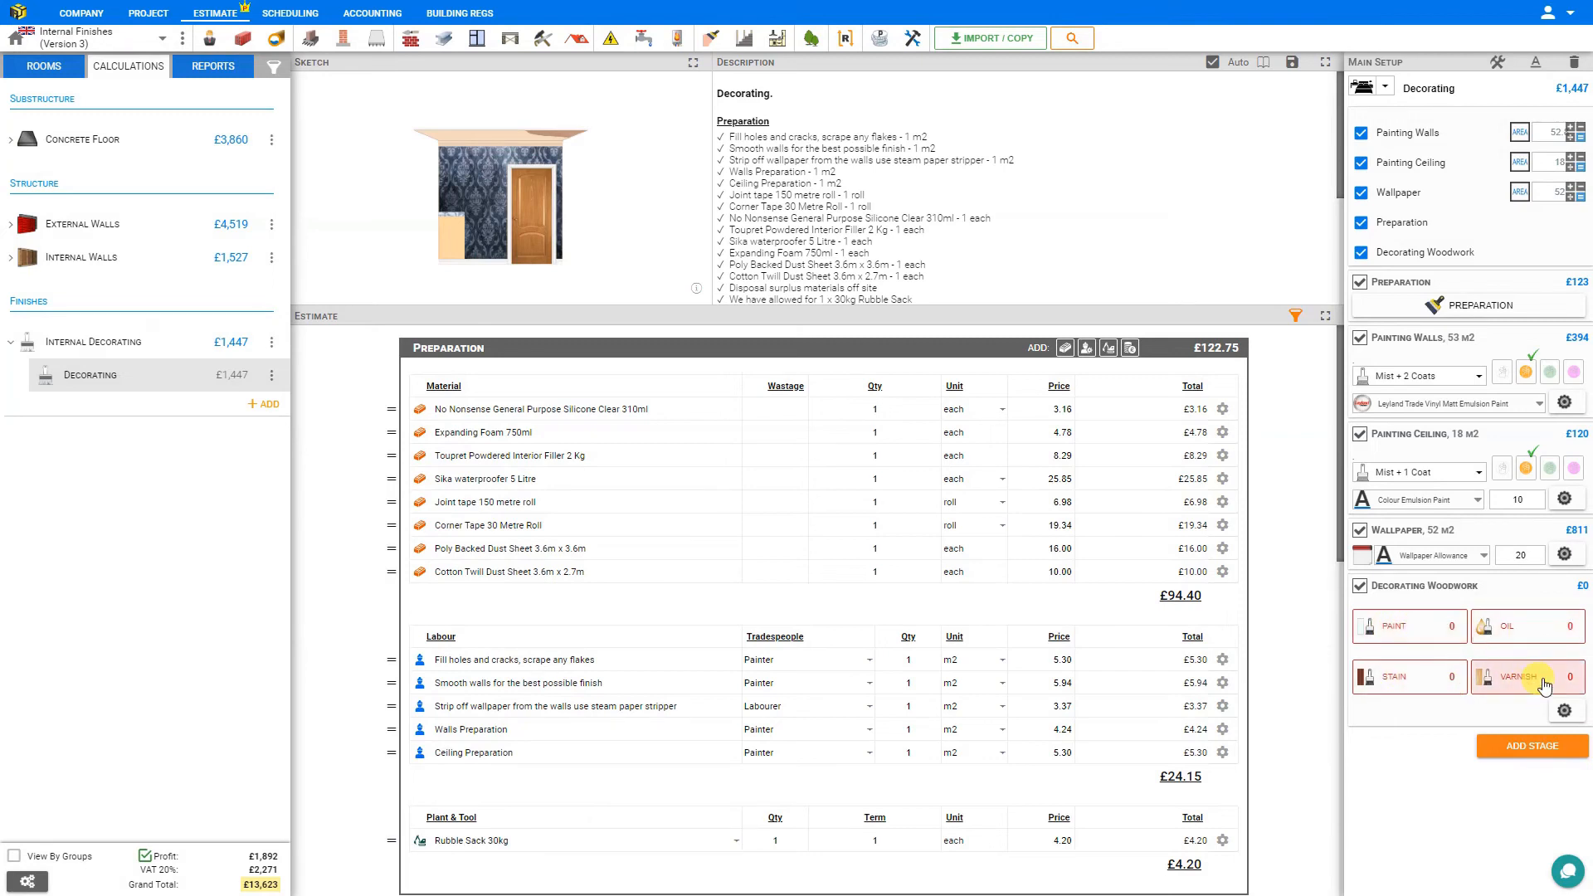
pyautogui.click(1407, 623)
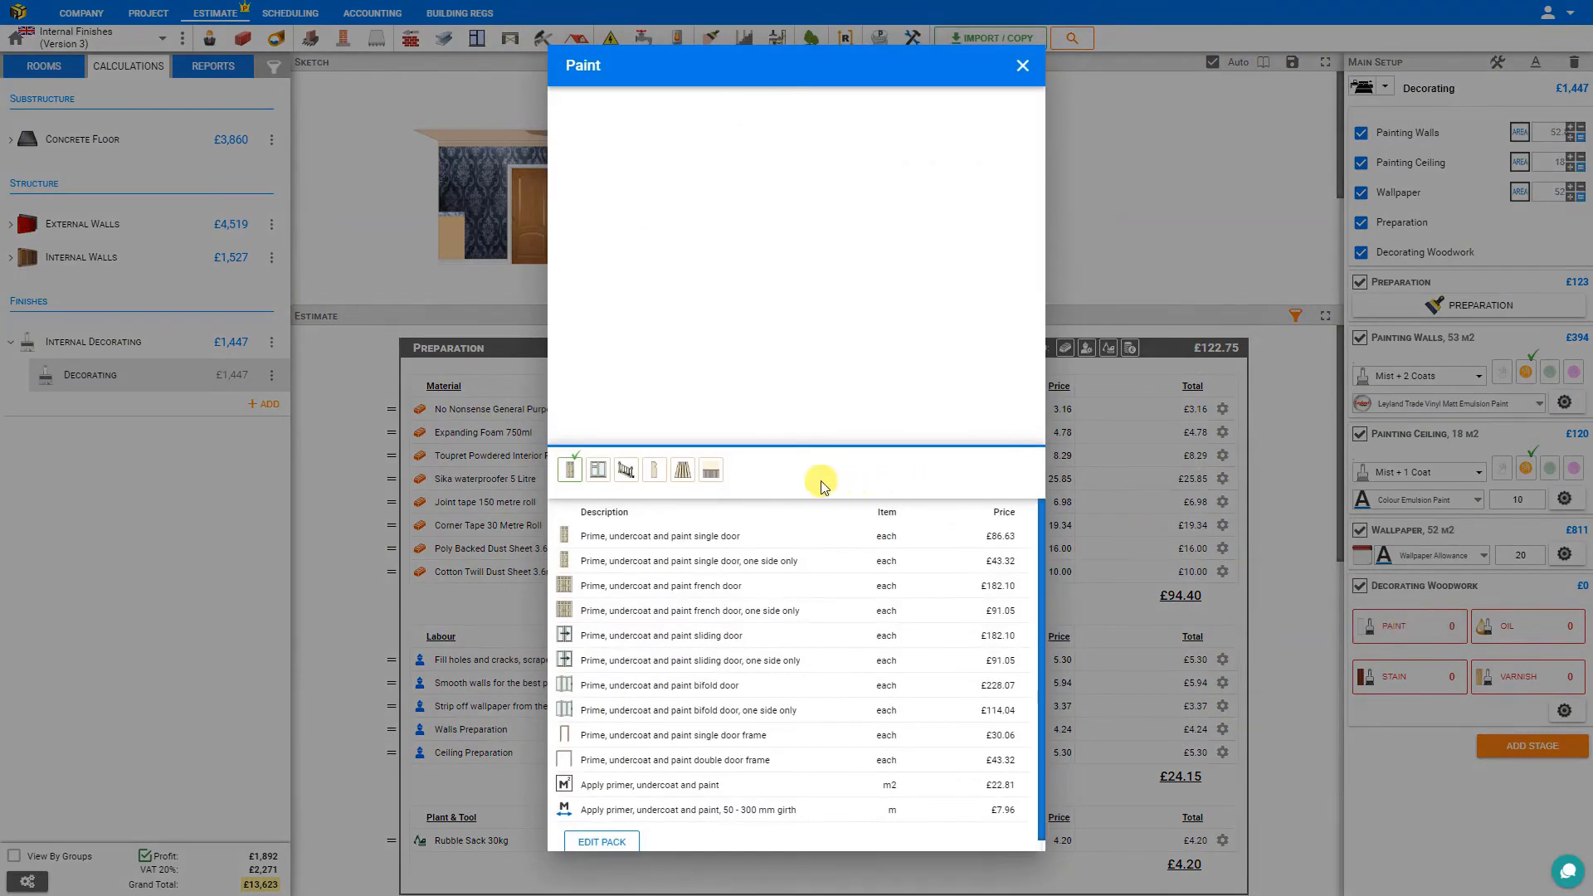
pyautogui.click(598, 474)
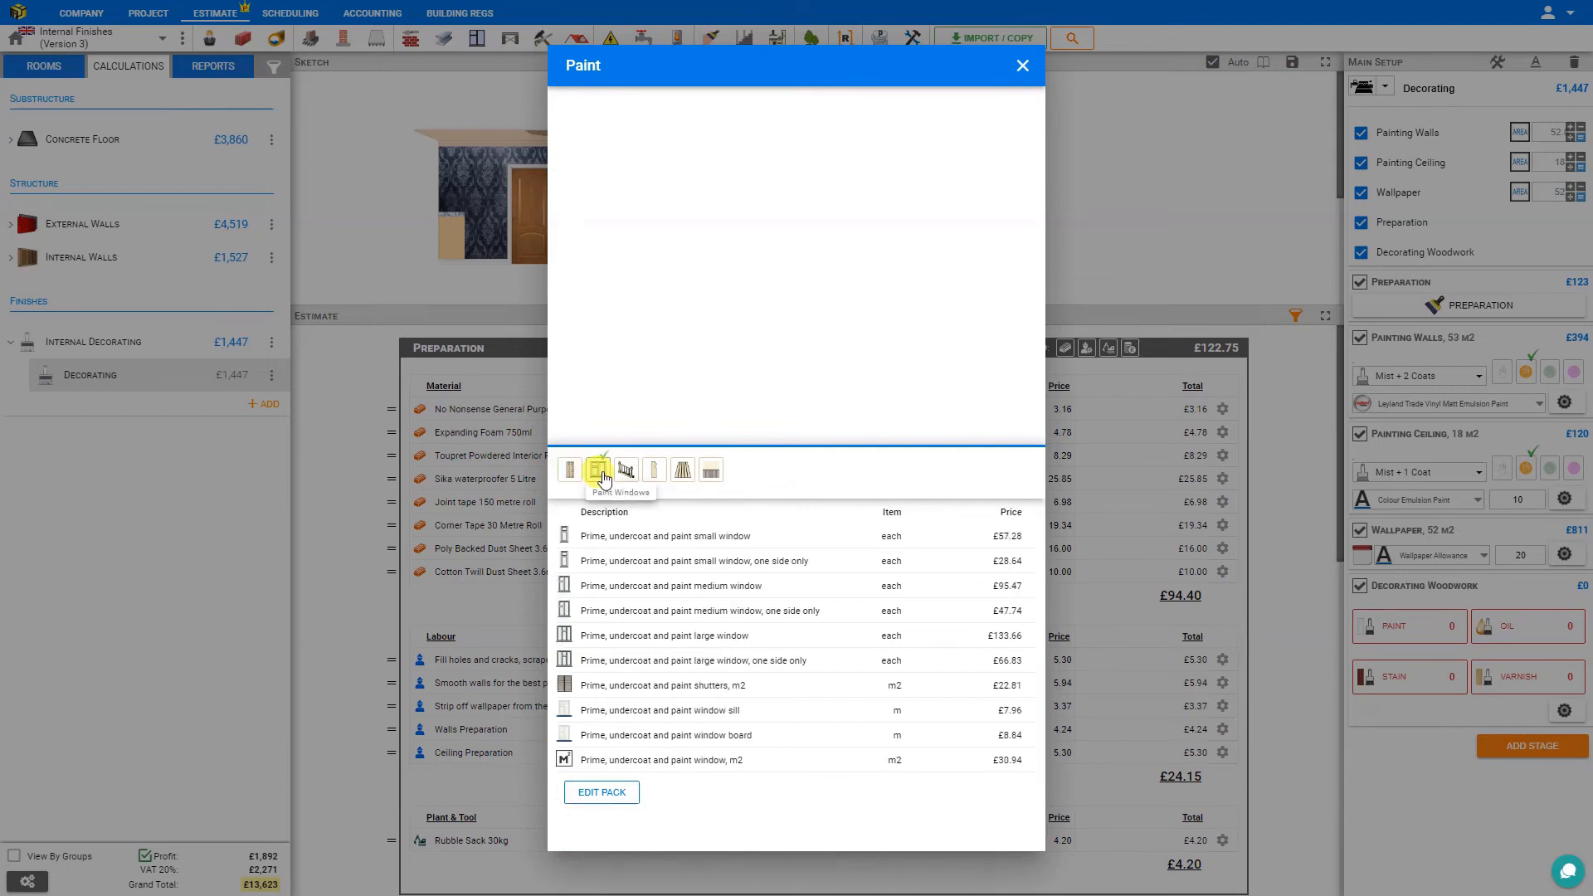
pyautogui.click(626, 474)
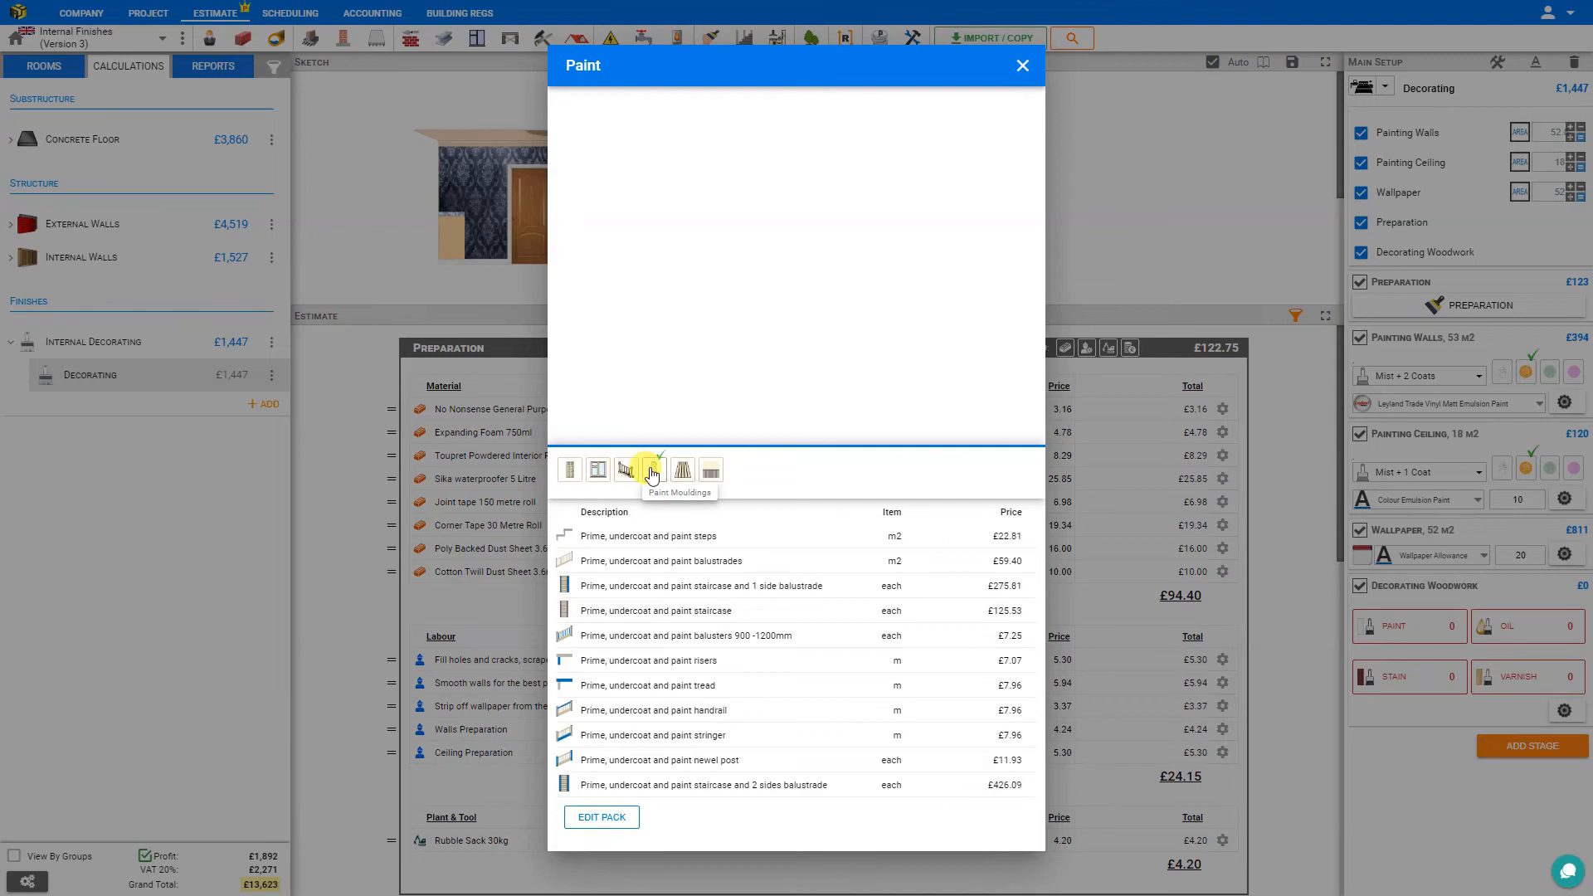
pyautogui.click(652, 474)
pyautogui.click(679, 473)
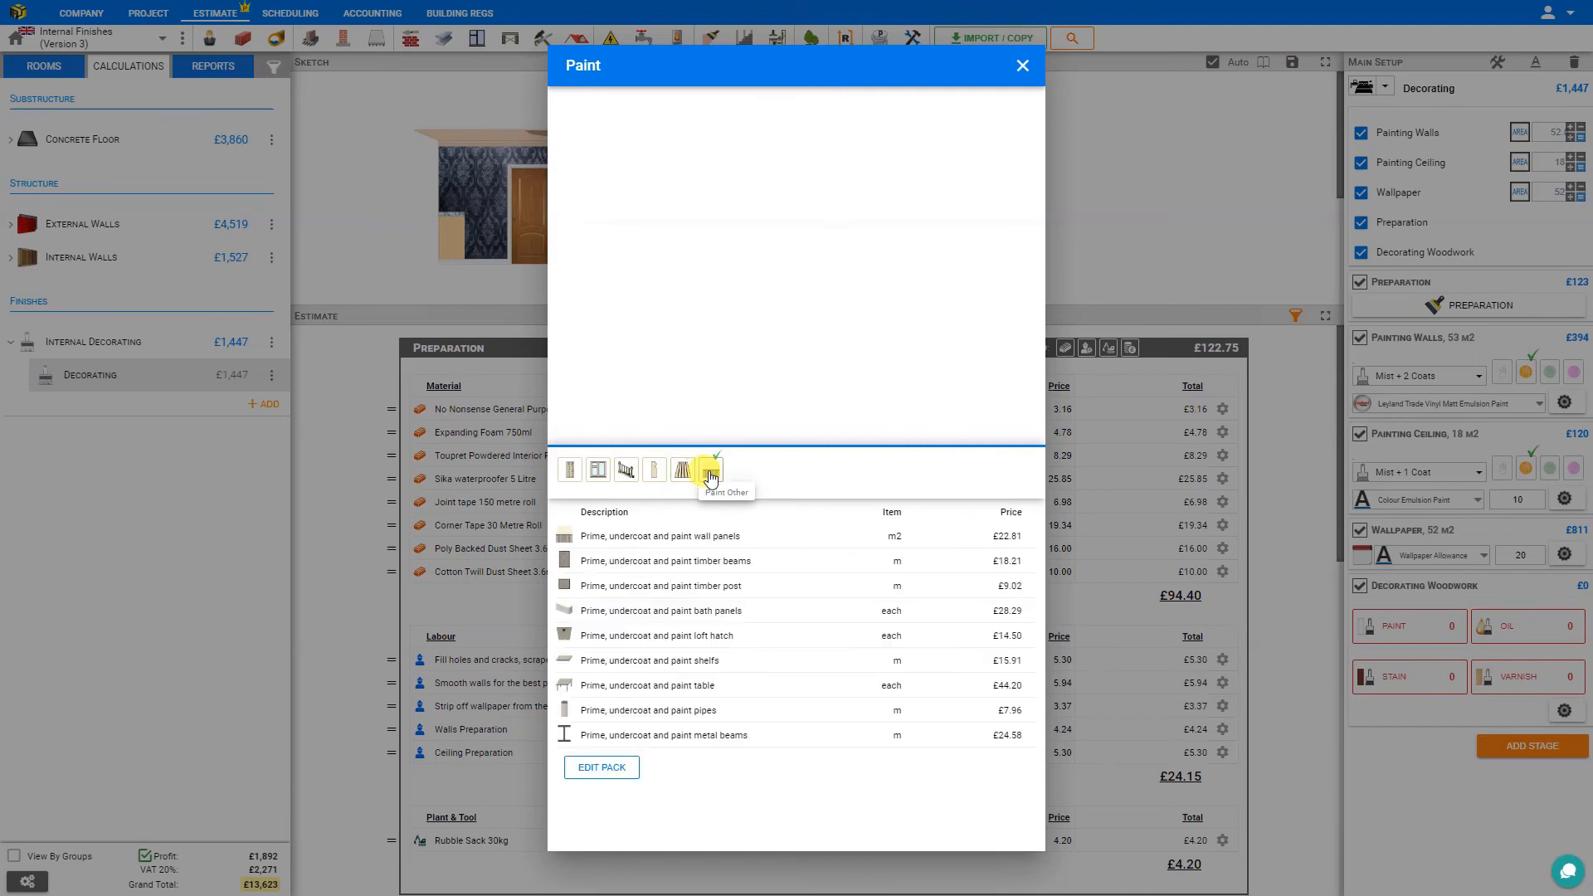
# Add the door painting task Prime, undercoat and paint single door to the woodwork and close the paint list.
pyautogui.click(571, 472)
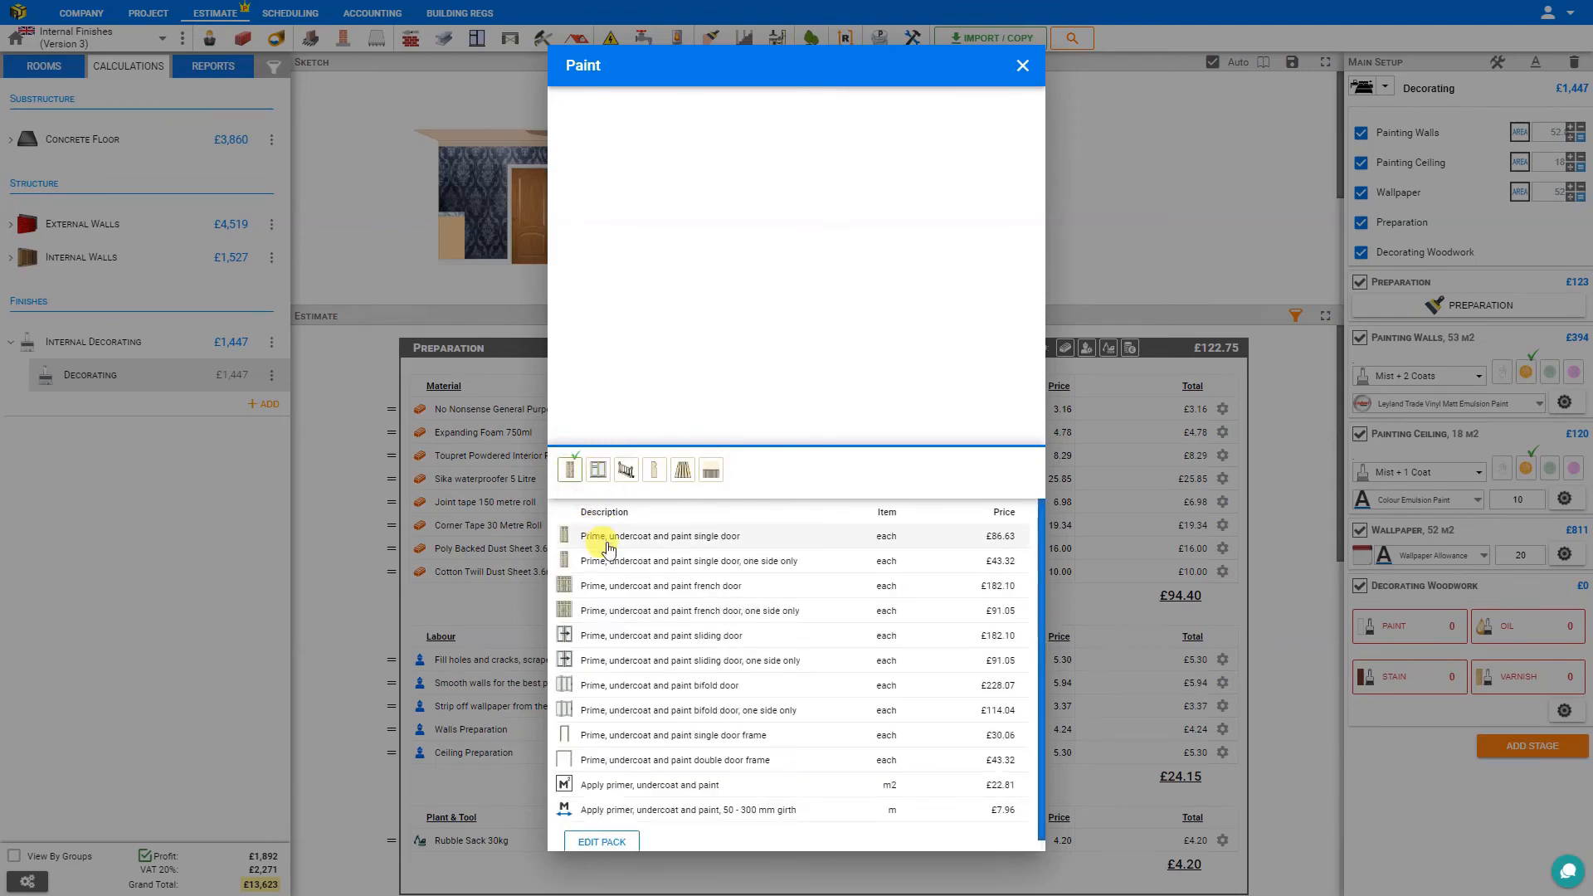
pyautogui.click(614, 543)
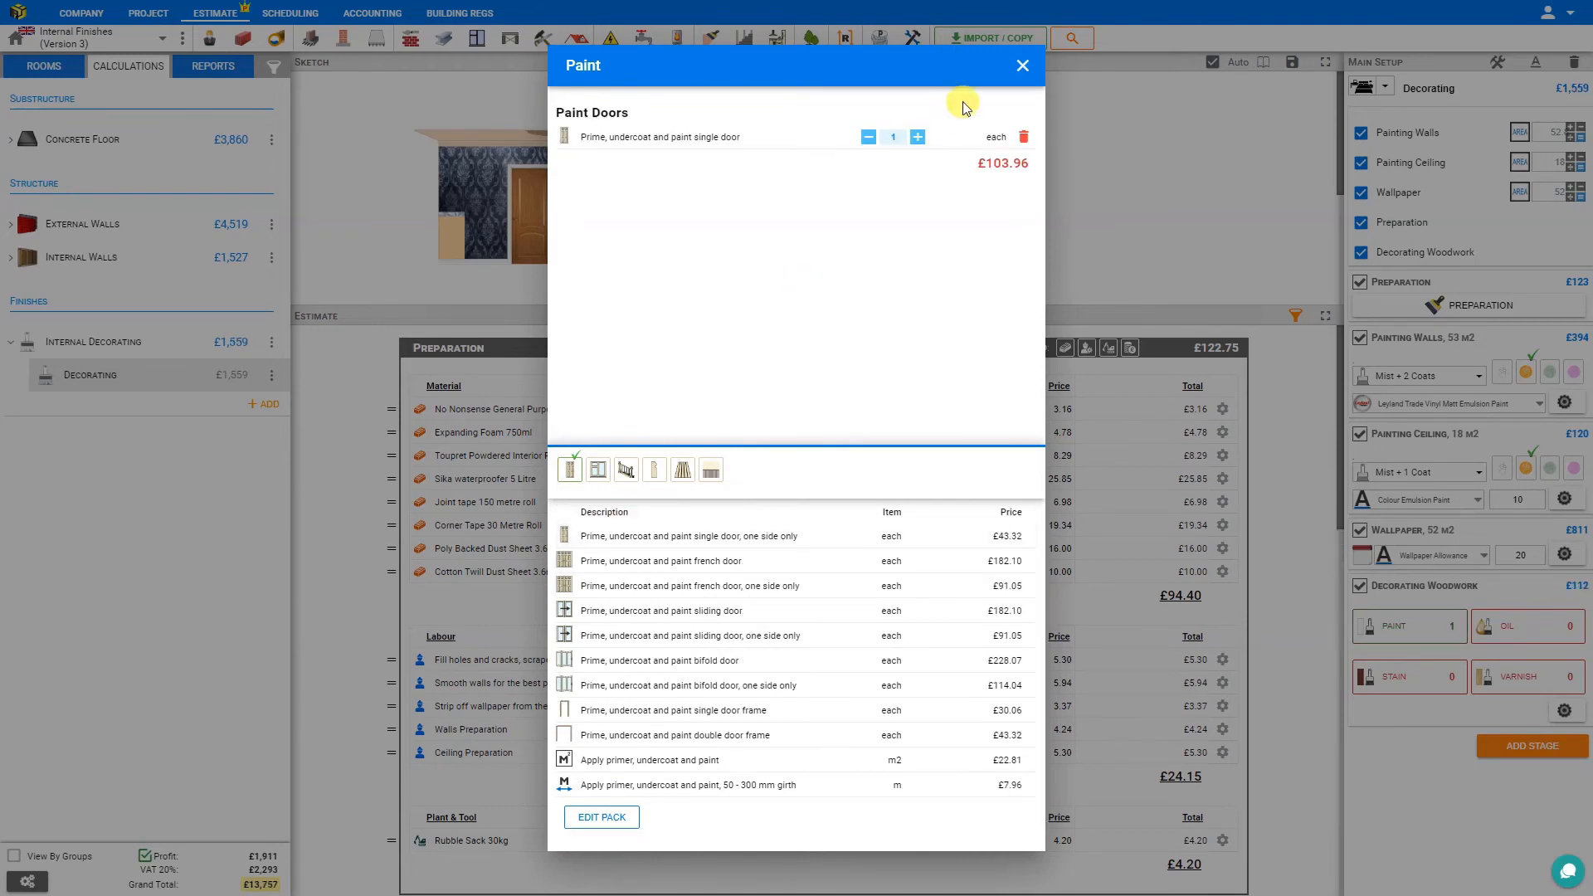
pyautogui.click(1023, 70)
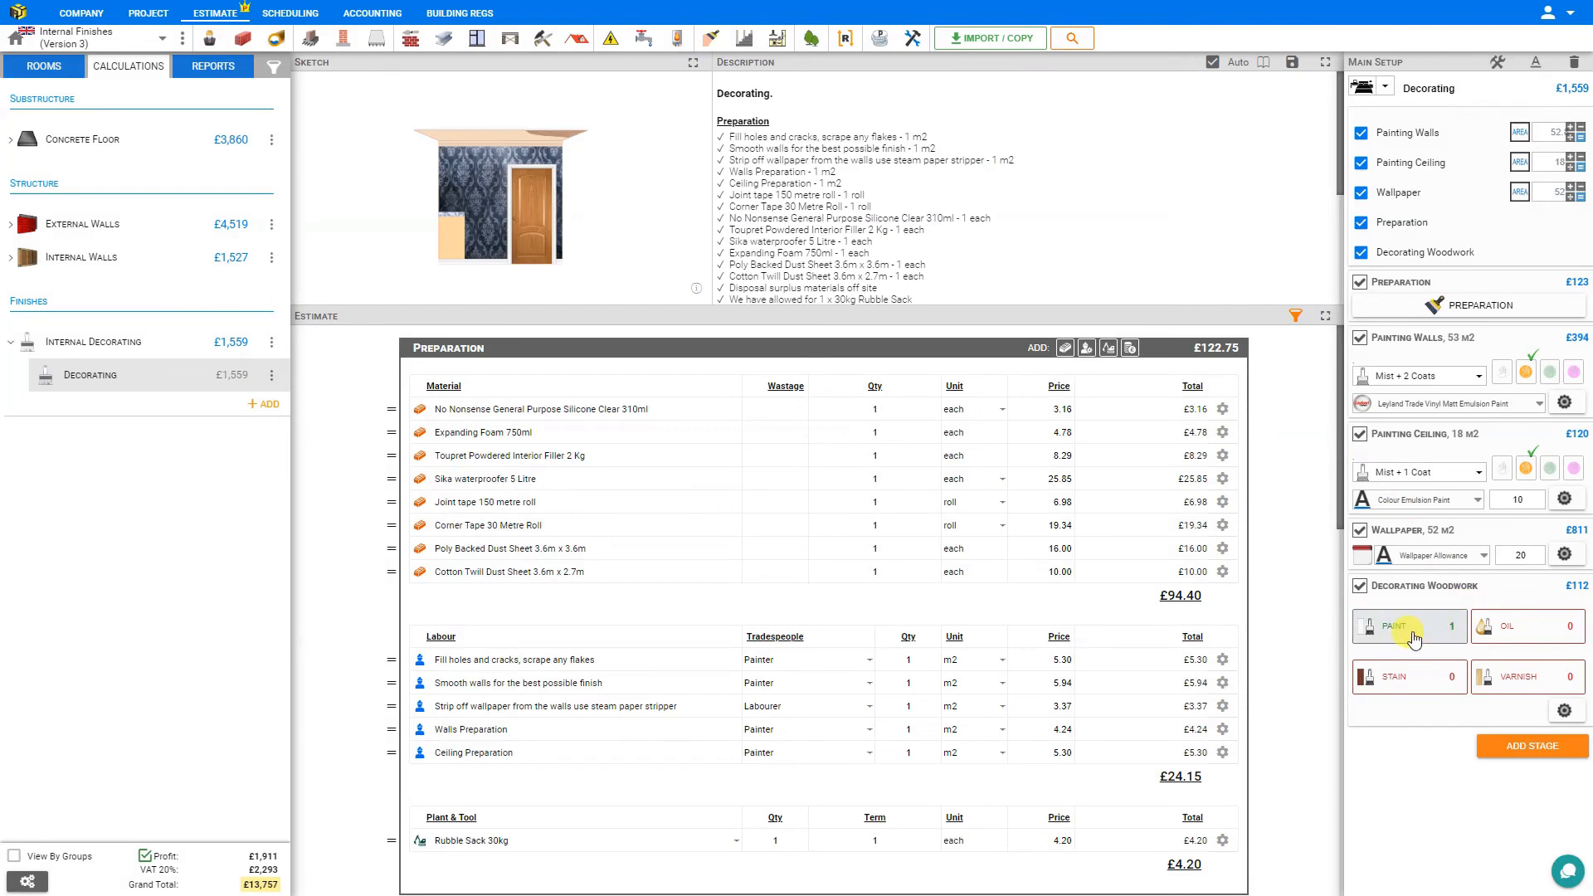
# Look through the woodwork stain categories and the oil options for doors, adding no items.
pyautogui.click(1439, 678)
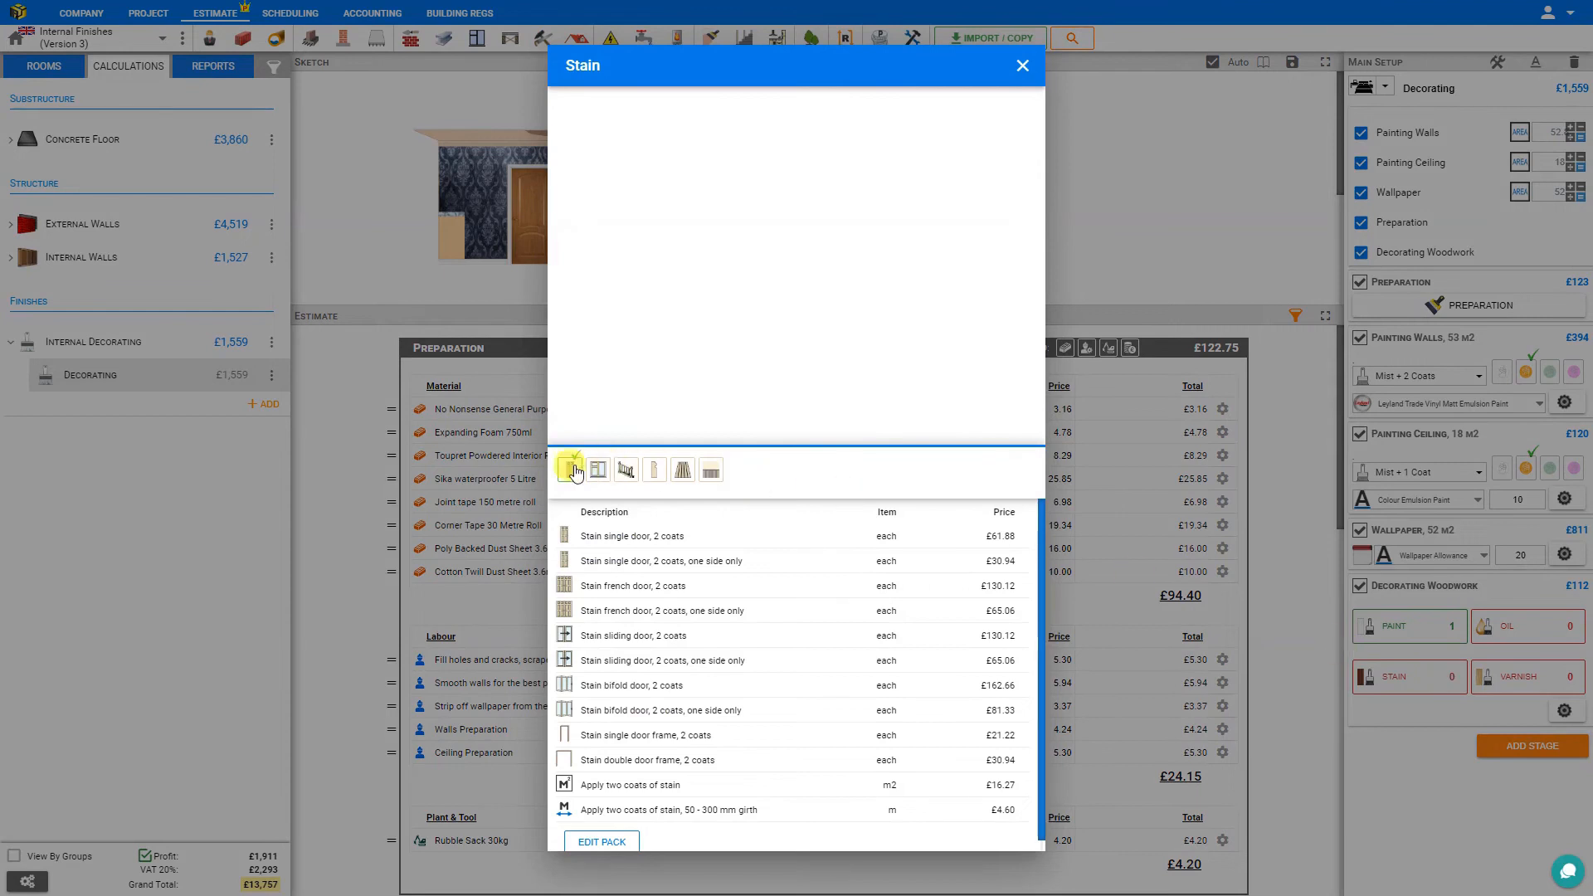
pyautogui.click(596, 470)
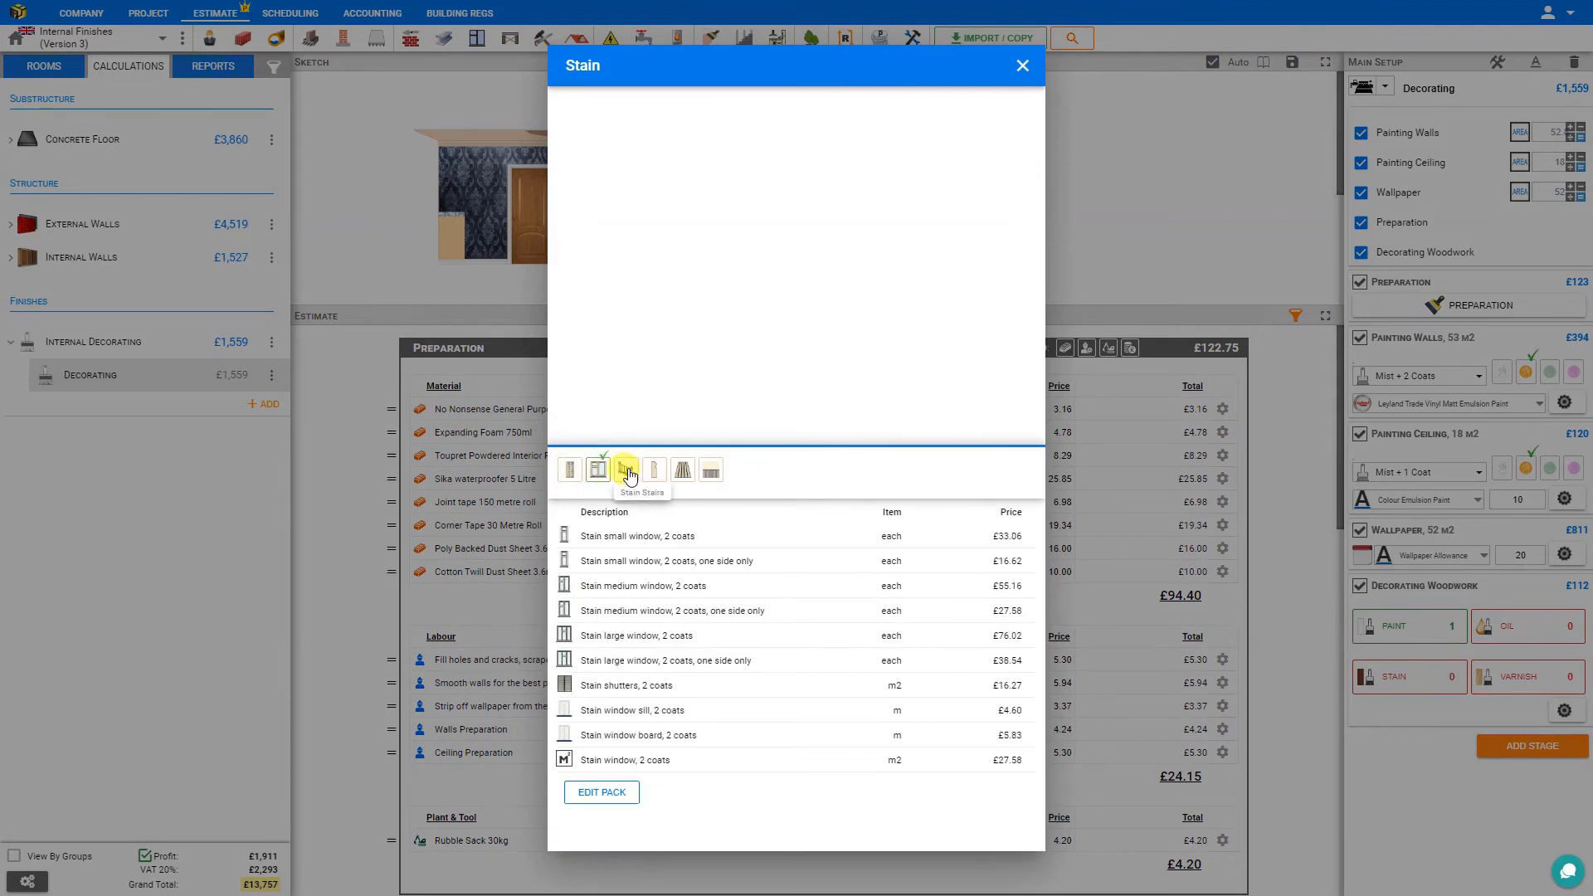
pyautogui.click(628, 472)
pyautogui.click(654, 472)
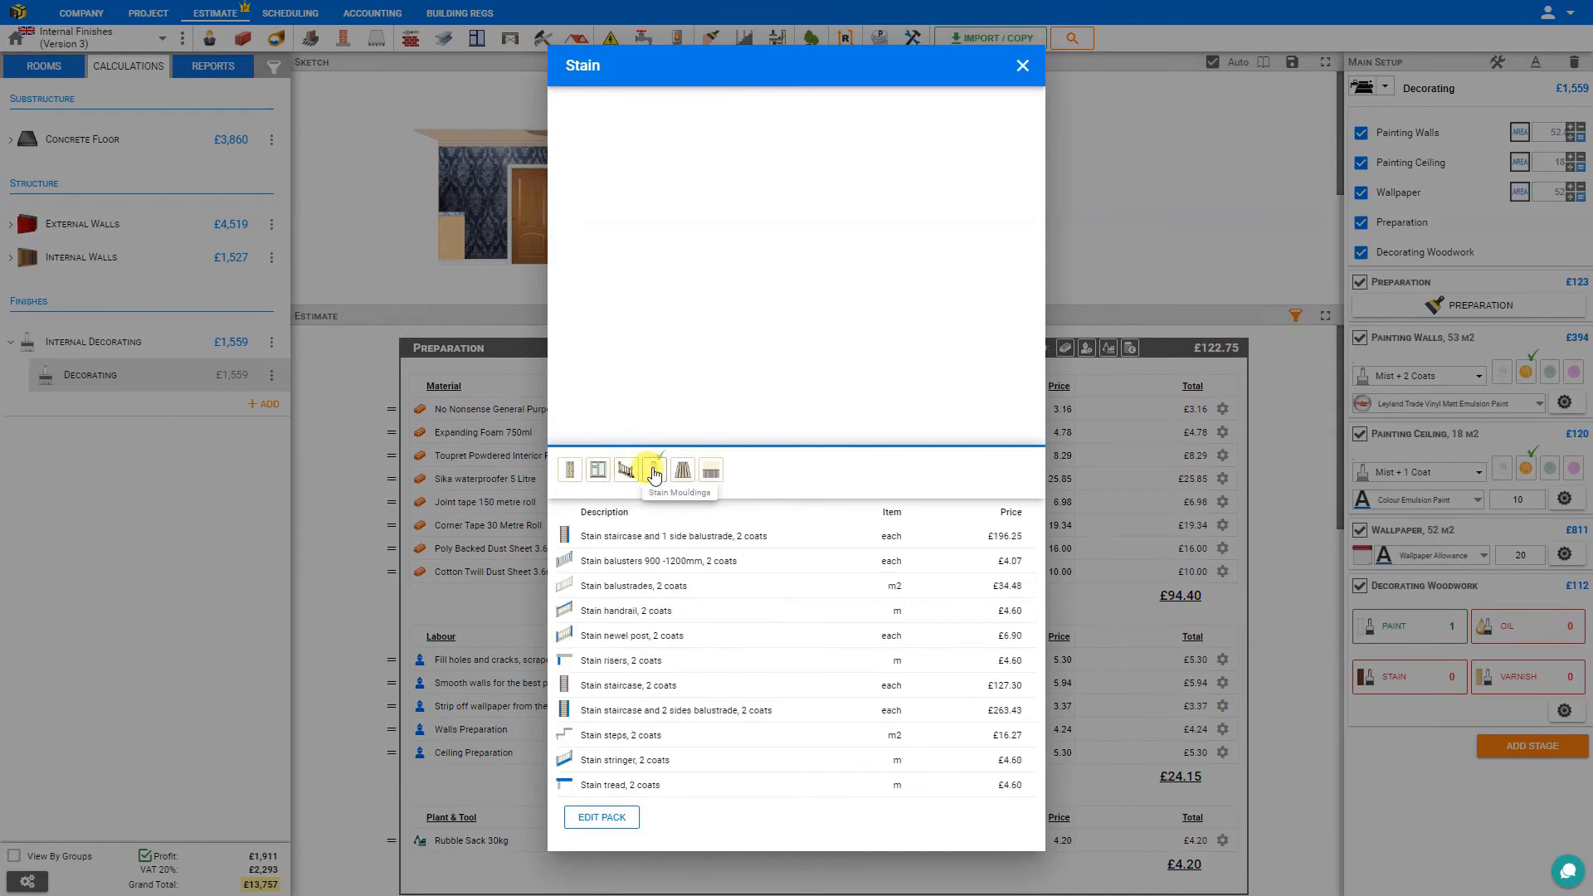
pyautogui.click(697, 474)
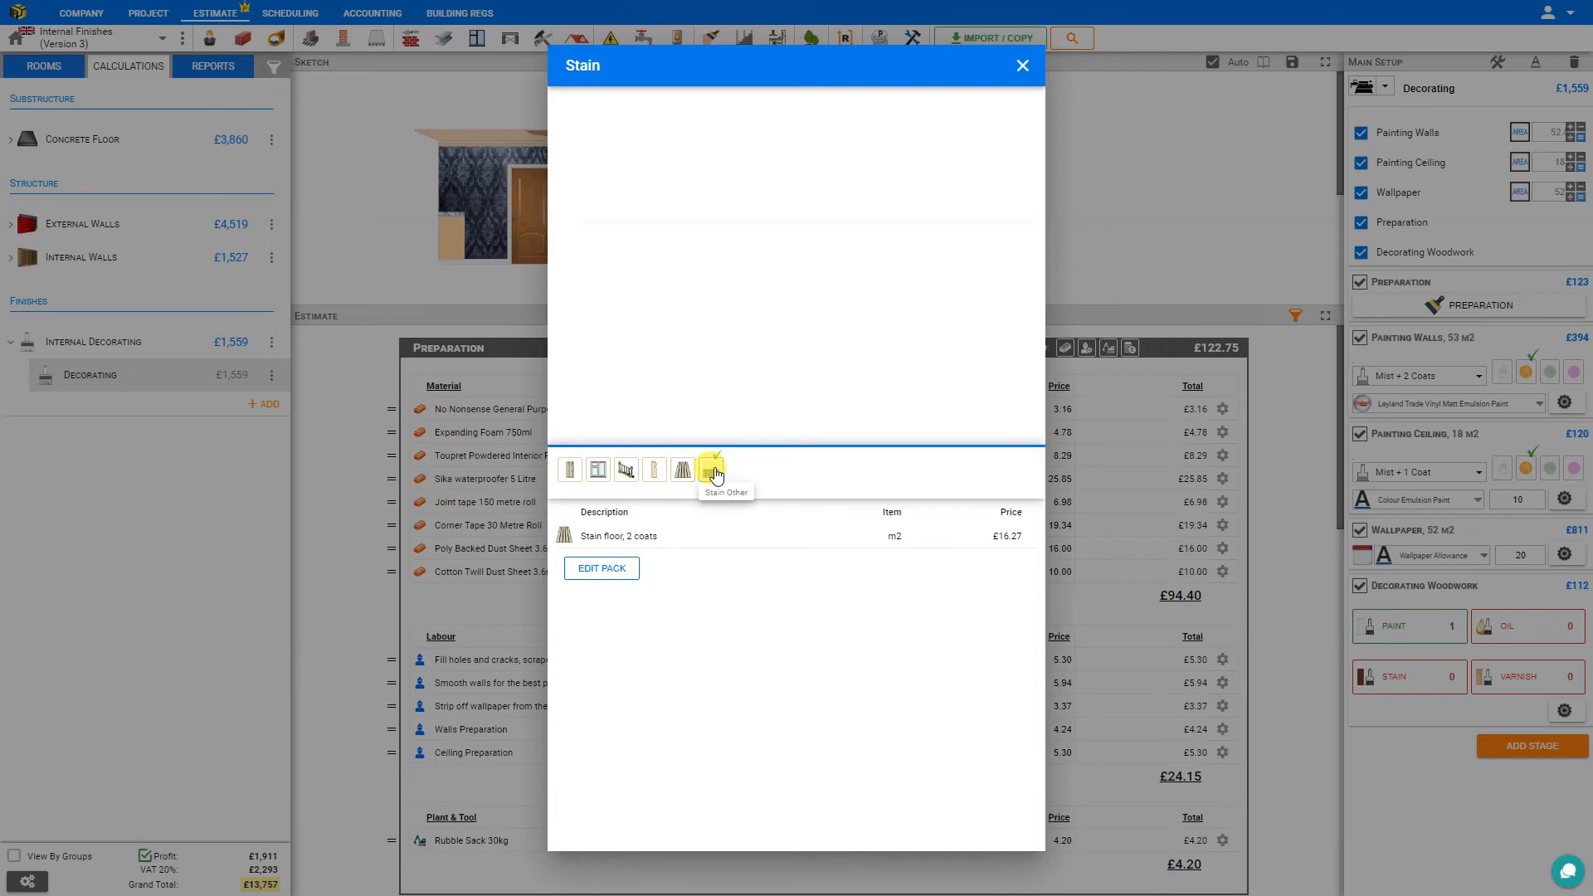
pyautogui.click(1023, 69)
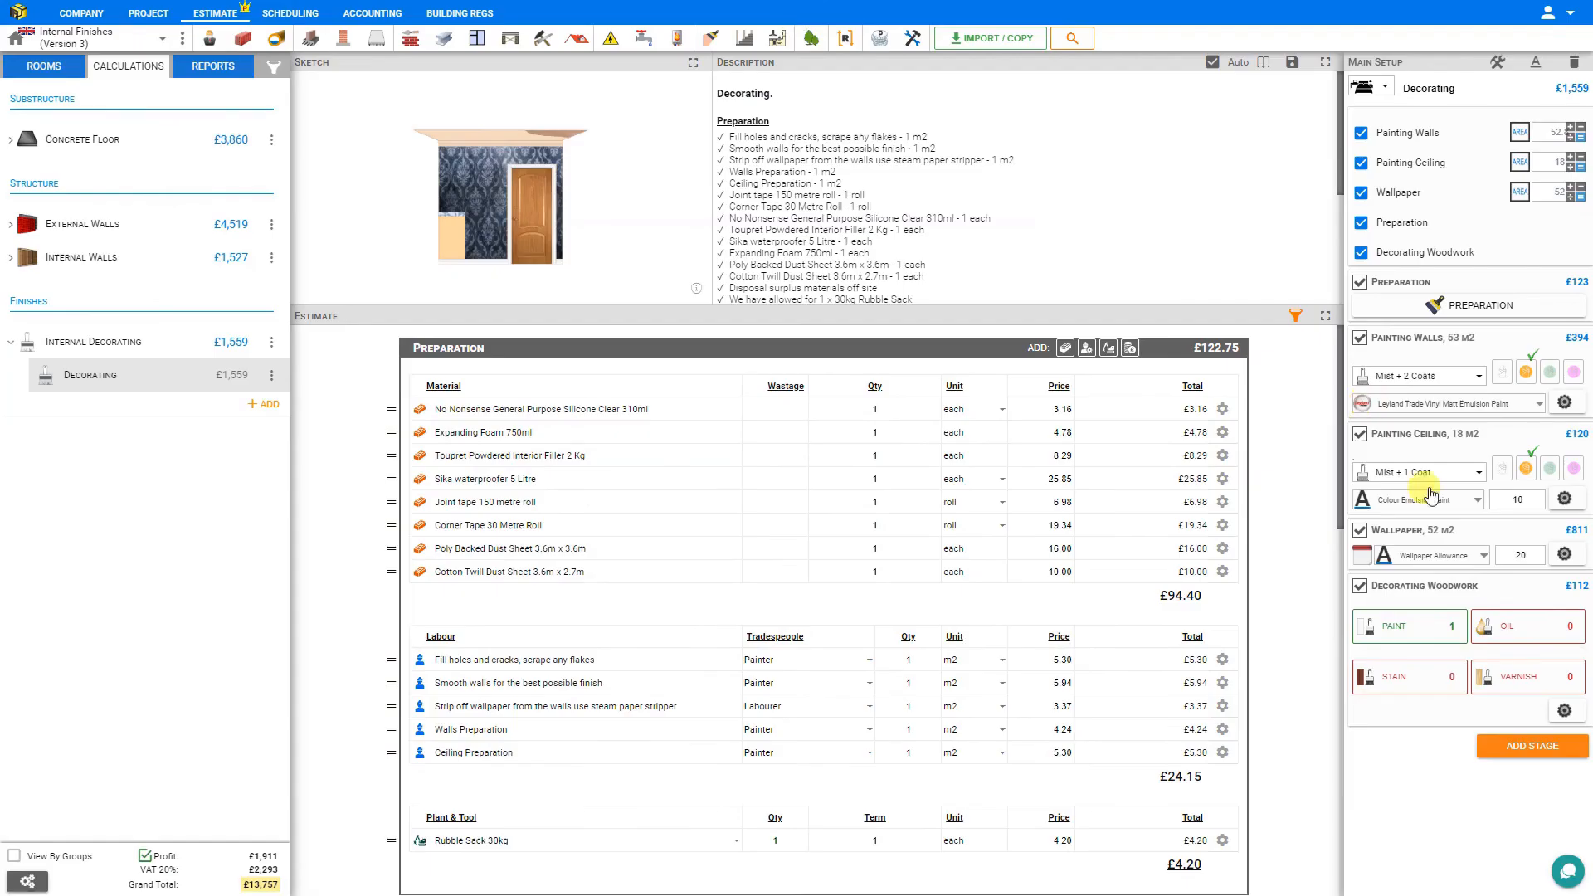
pyautogui.click(1539, 634)
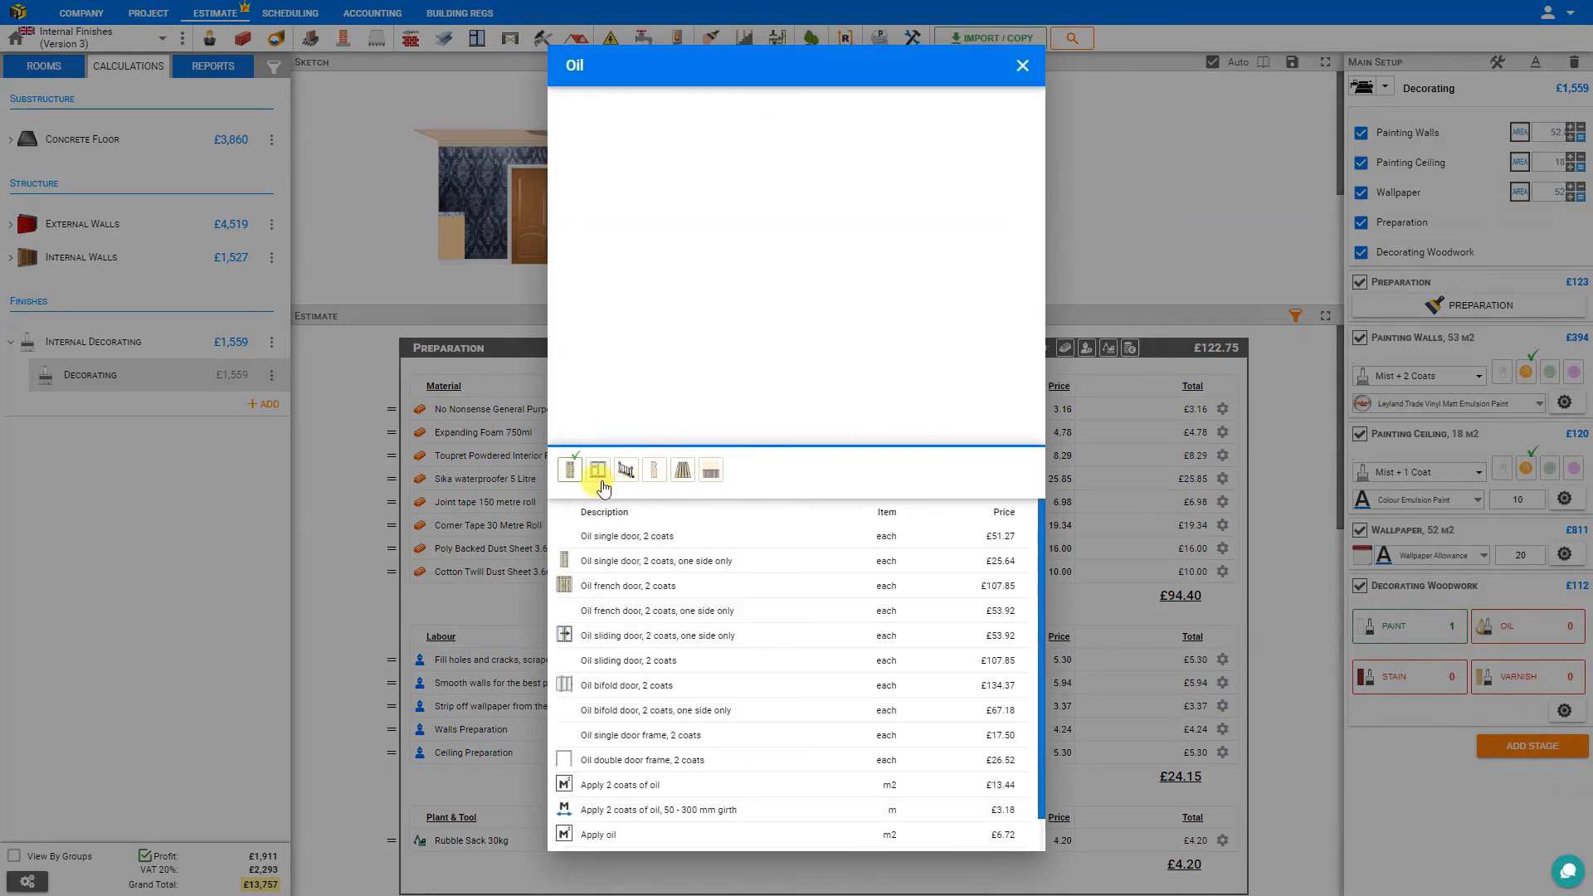
pyautogui.click(1017, 66)
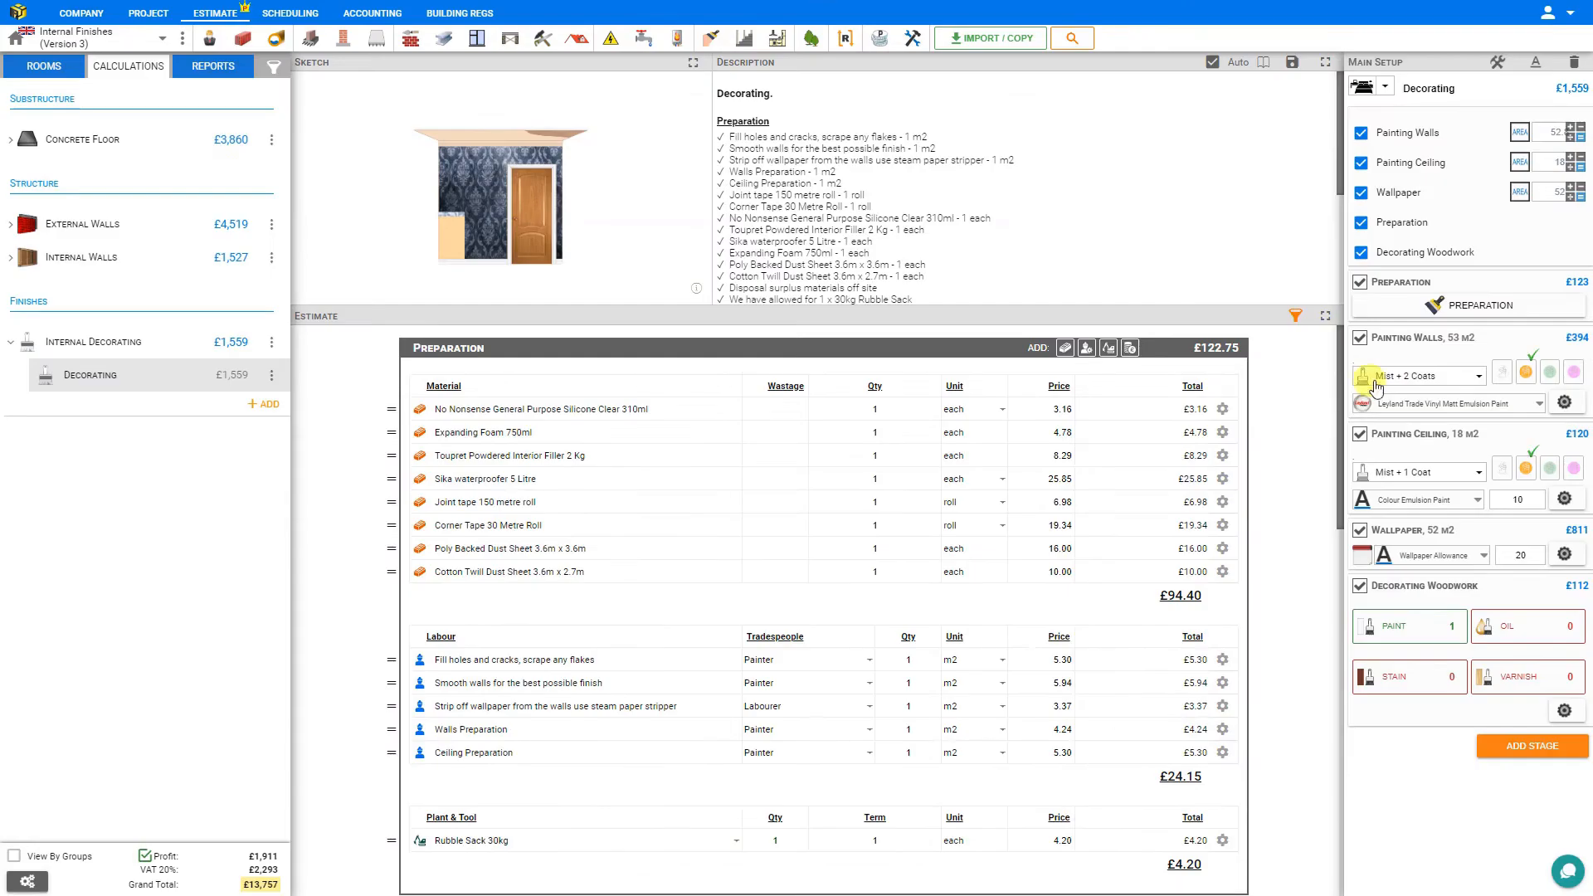
# Add the stairs task Varnish staircase, 2 coats to the woodwork and close the varnish list.
pyautogui.click(1510, 674)
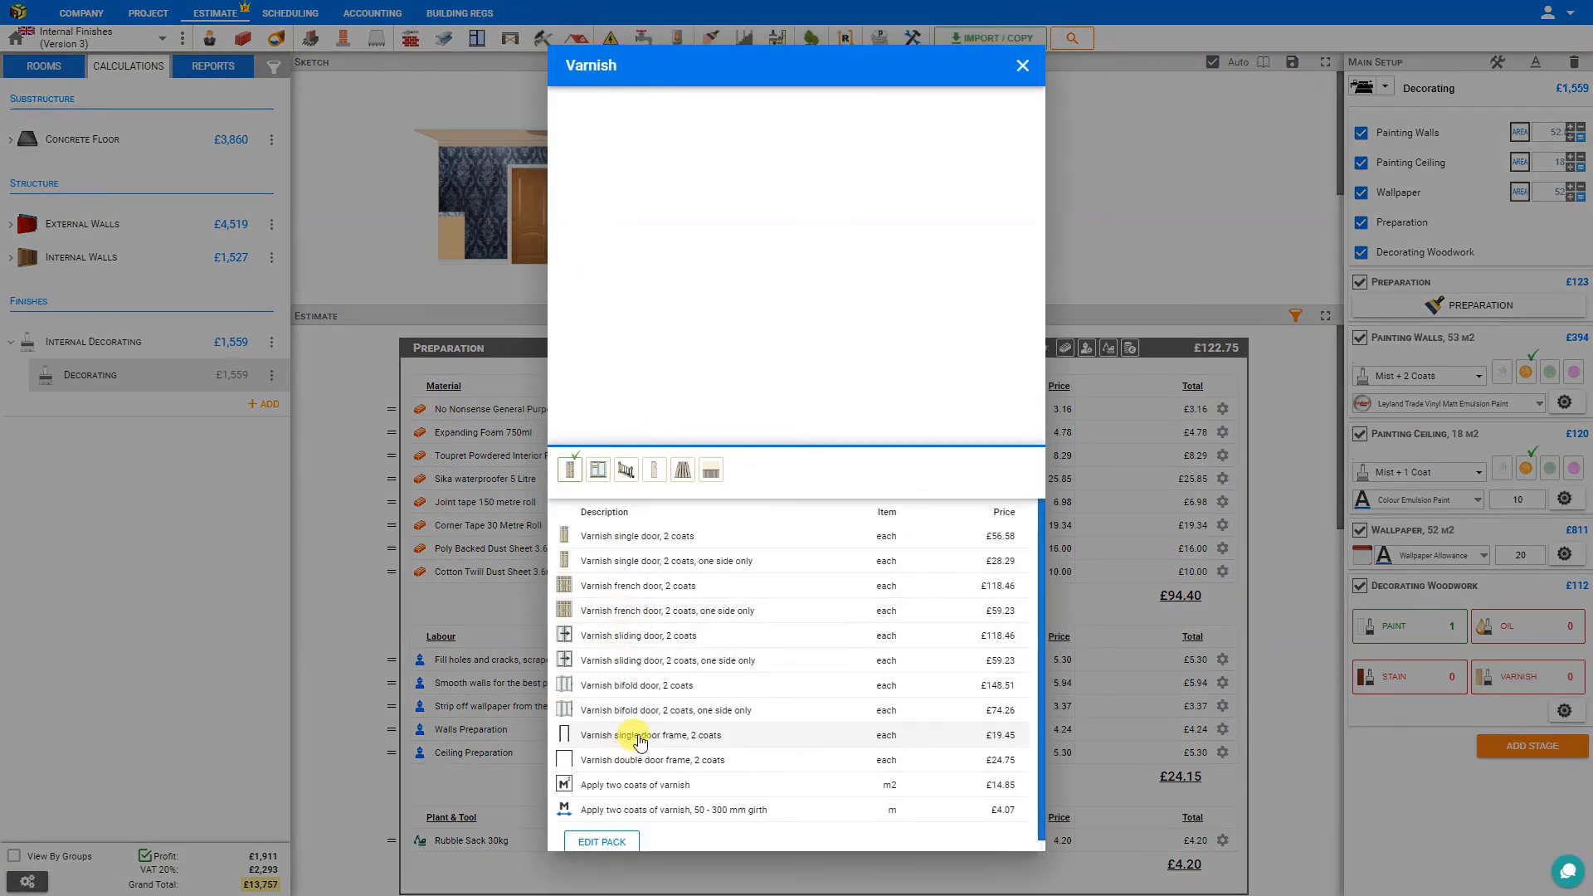
pyautogui.click(627, 471)
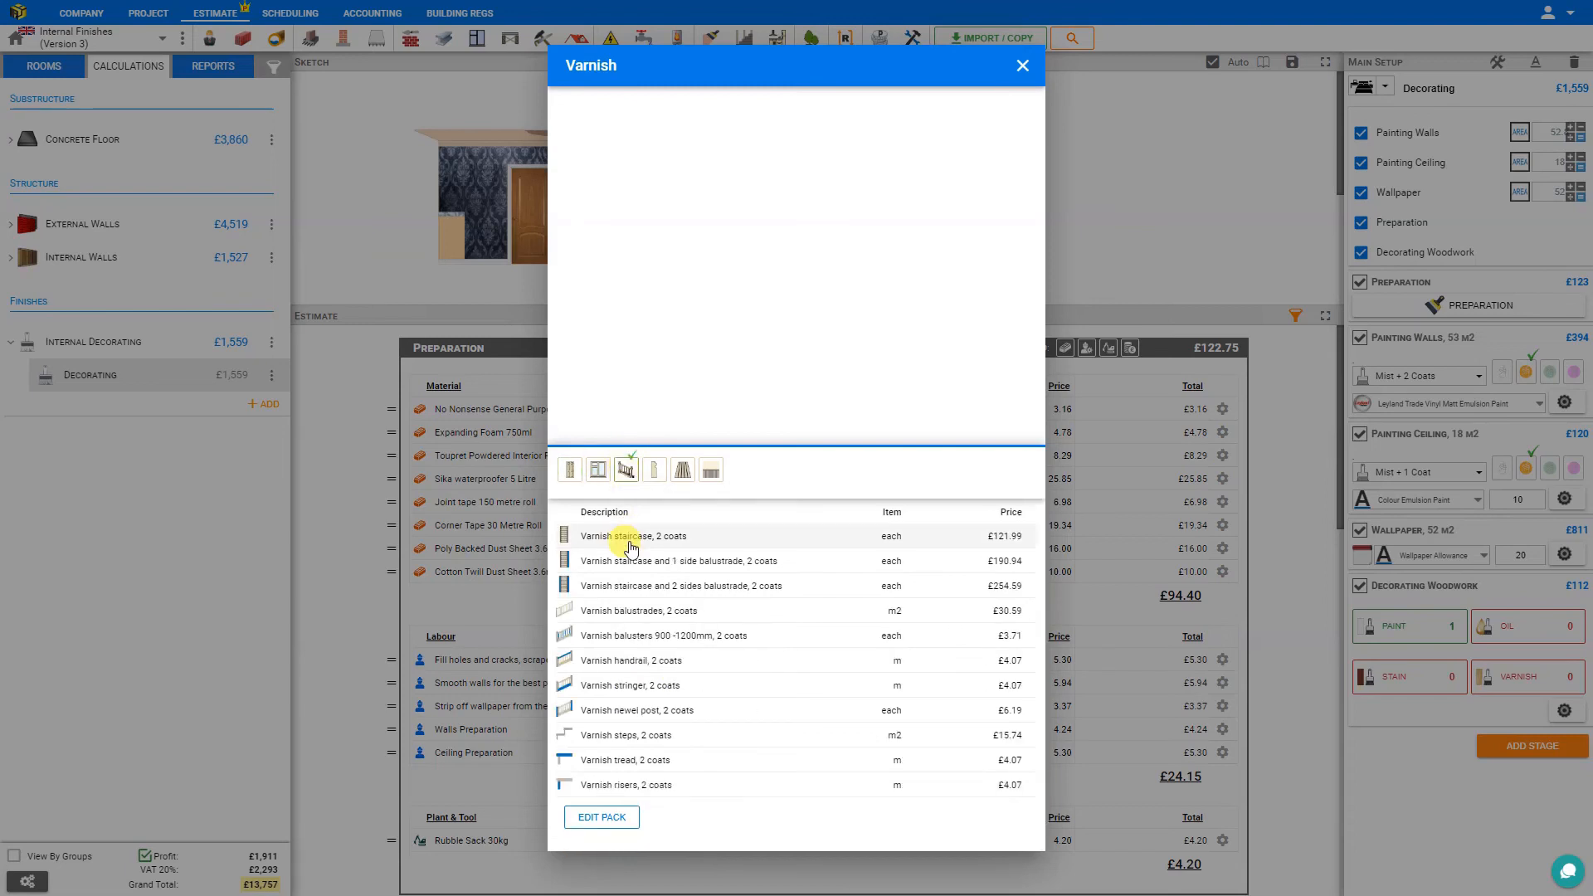
pyautogui.click(629, 537)
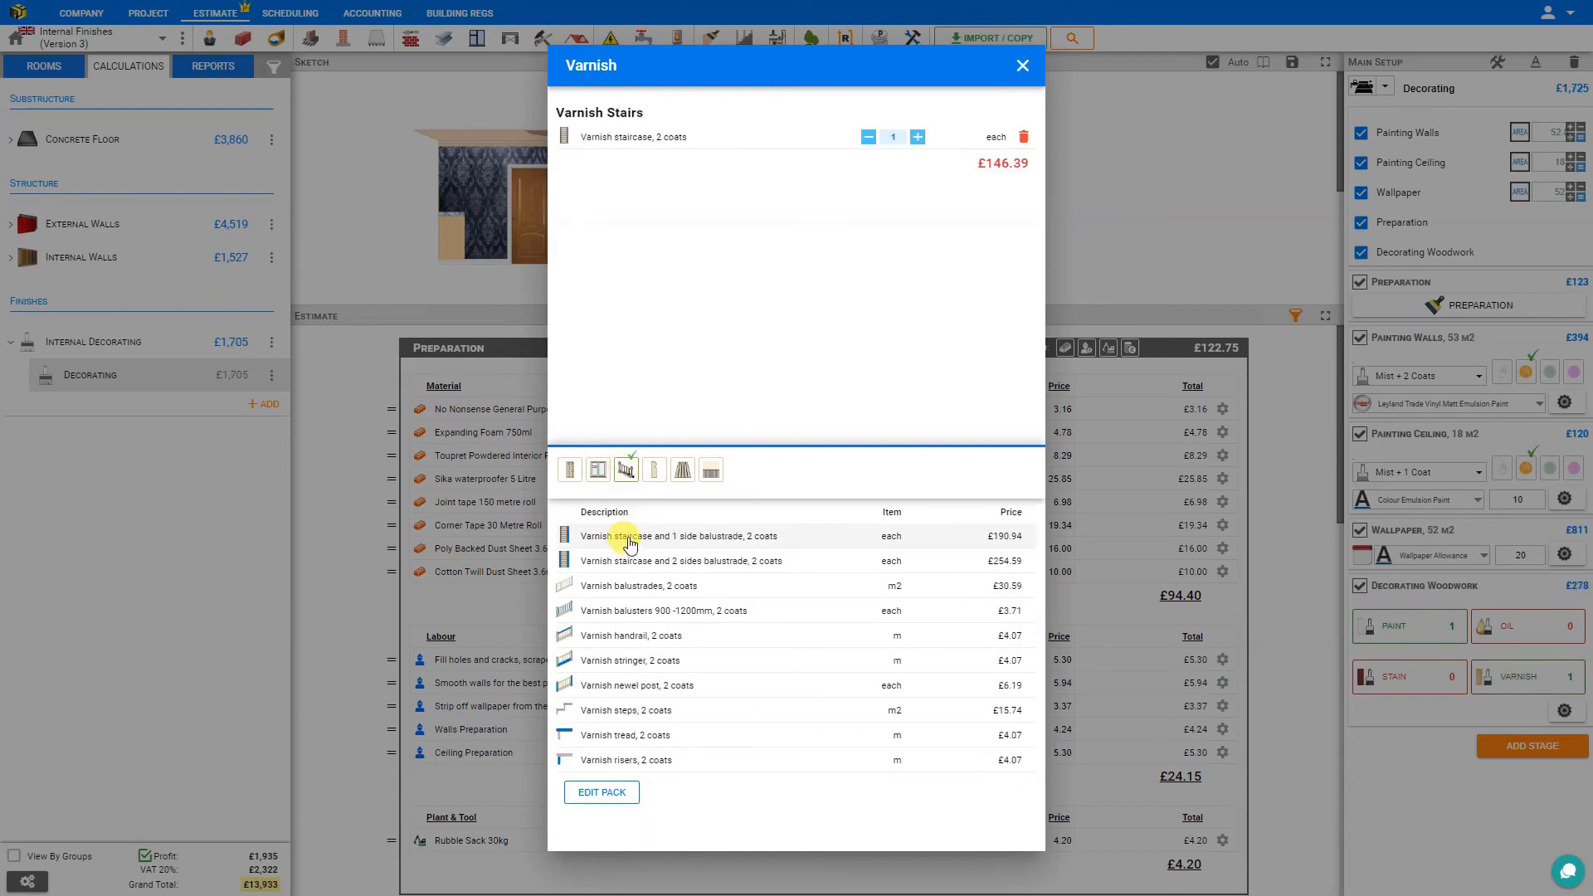
pyautogui.click(1022, 65)
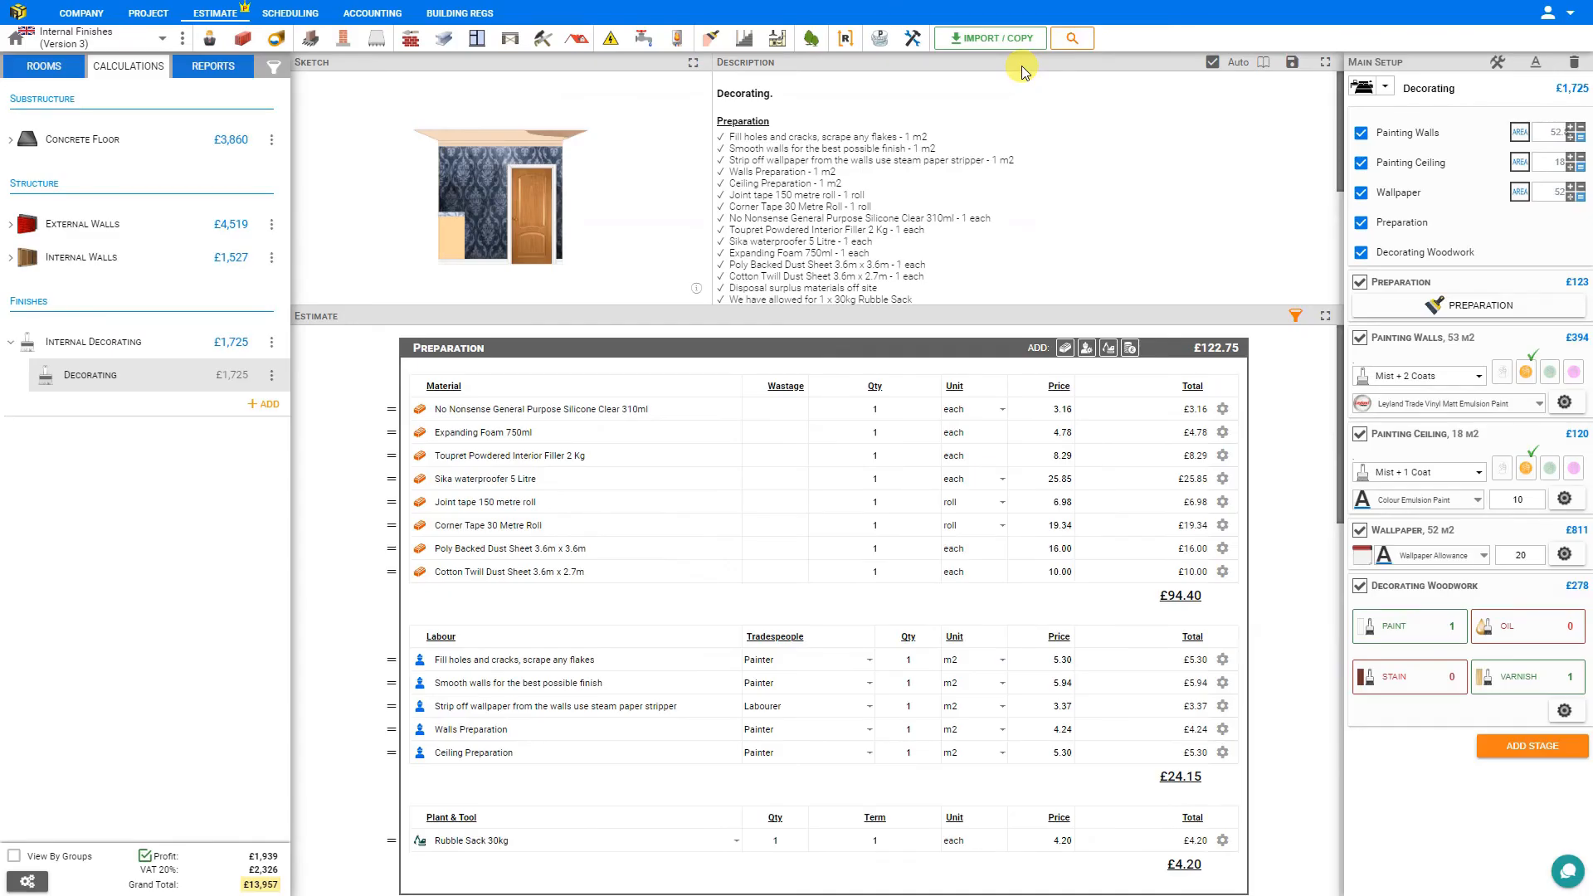
# Check the woodwork coverage rates per litre and review the full decorating description.
pyautogui.click(1564, 711)
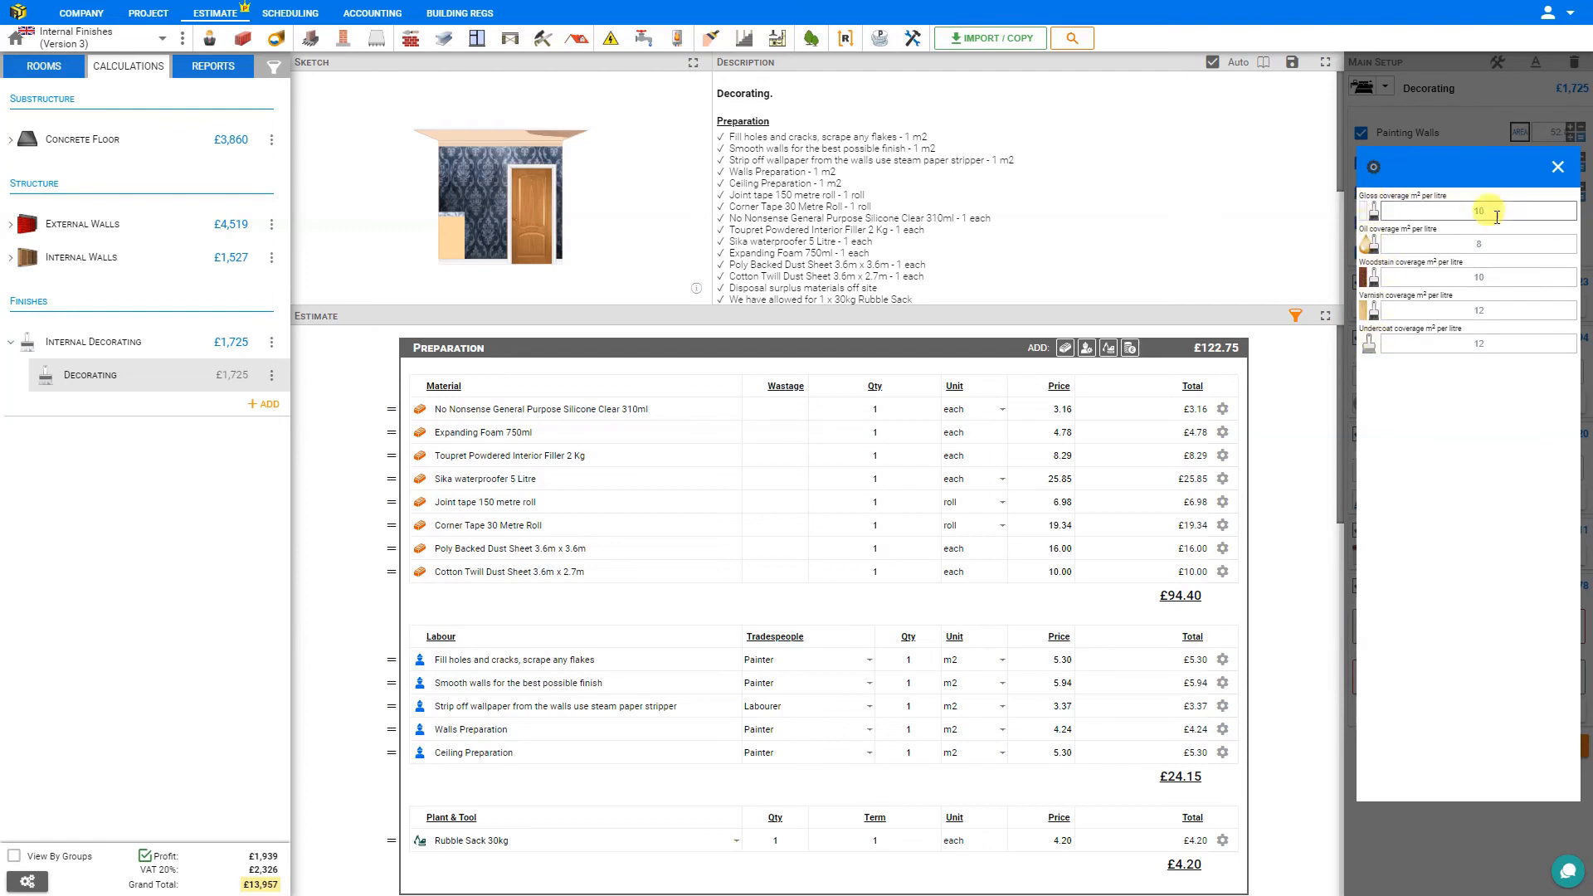
pyautogui.click(1557, 174)
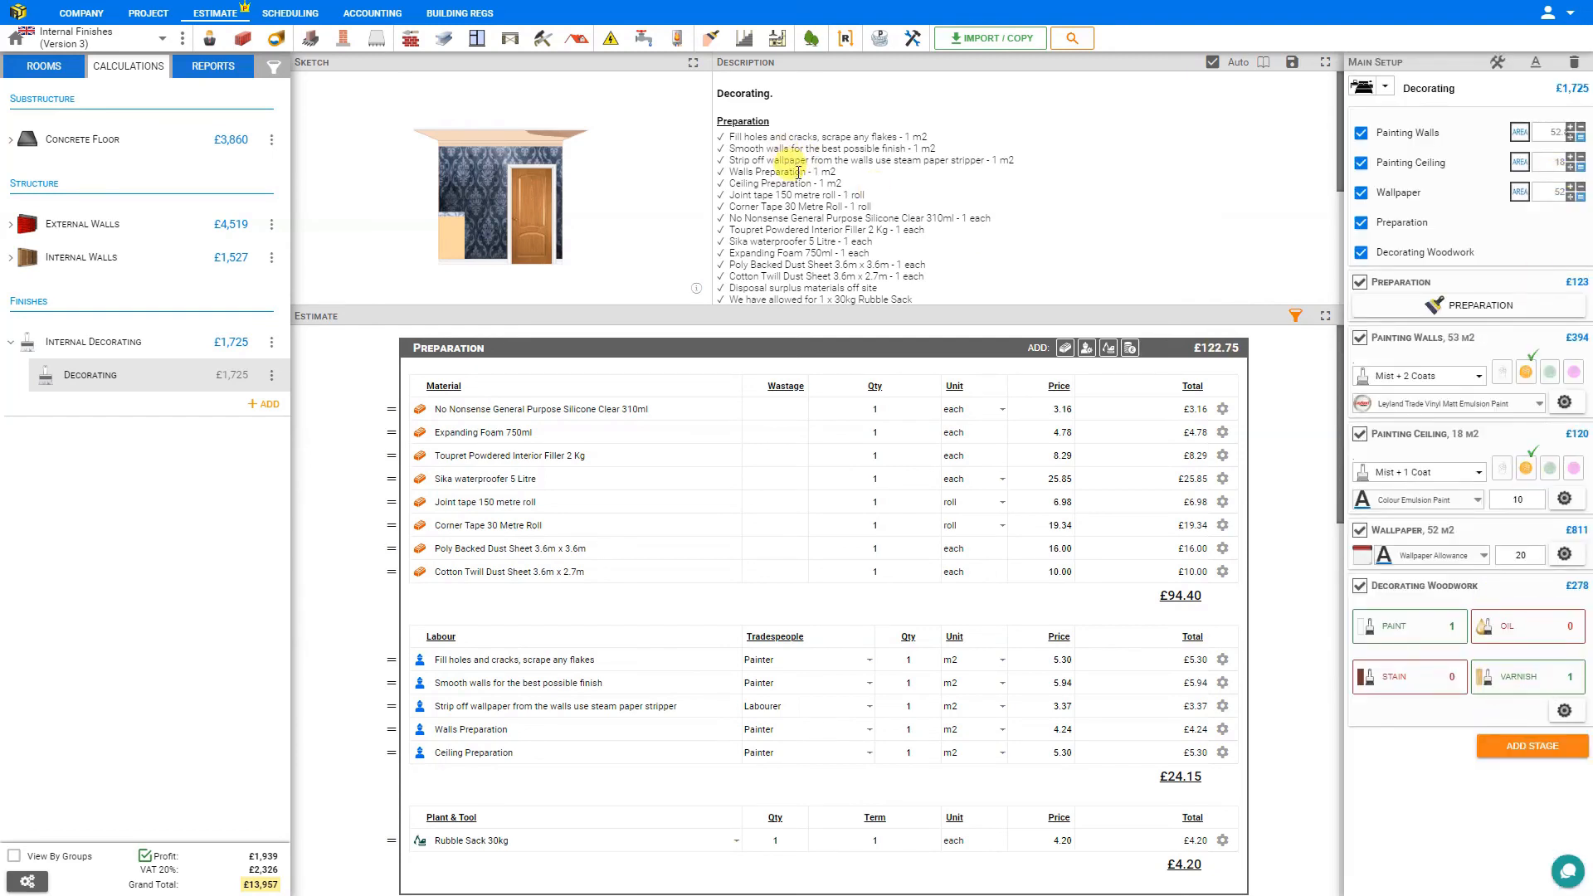
pyautogui.scroll(-3, 798, 172)
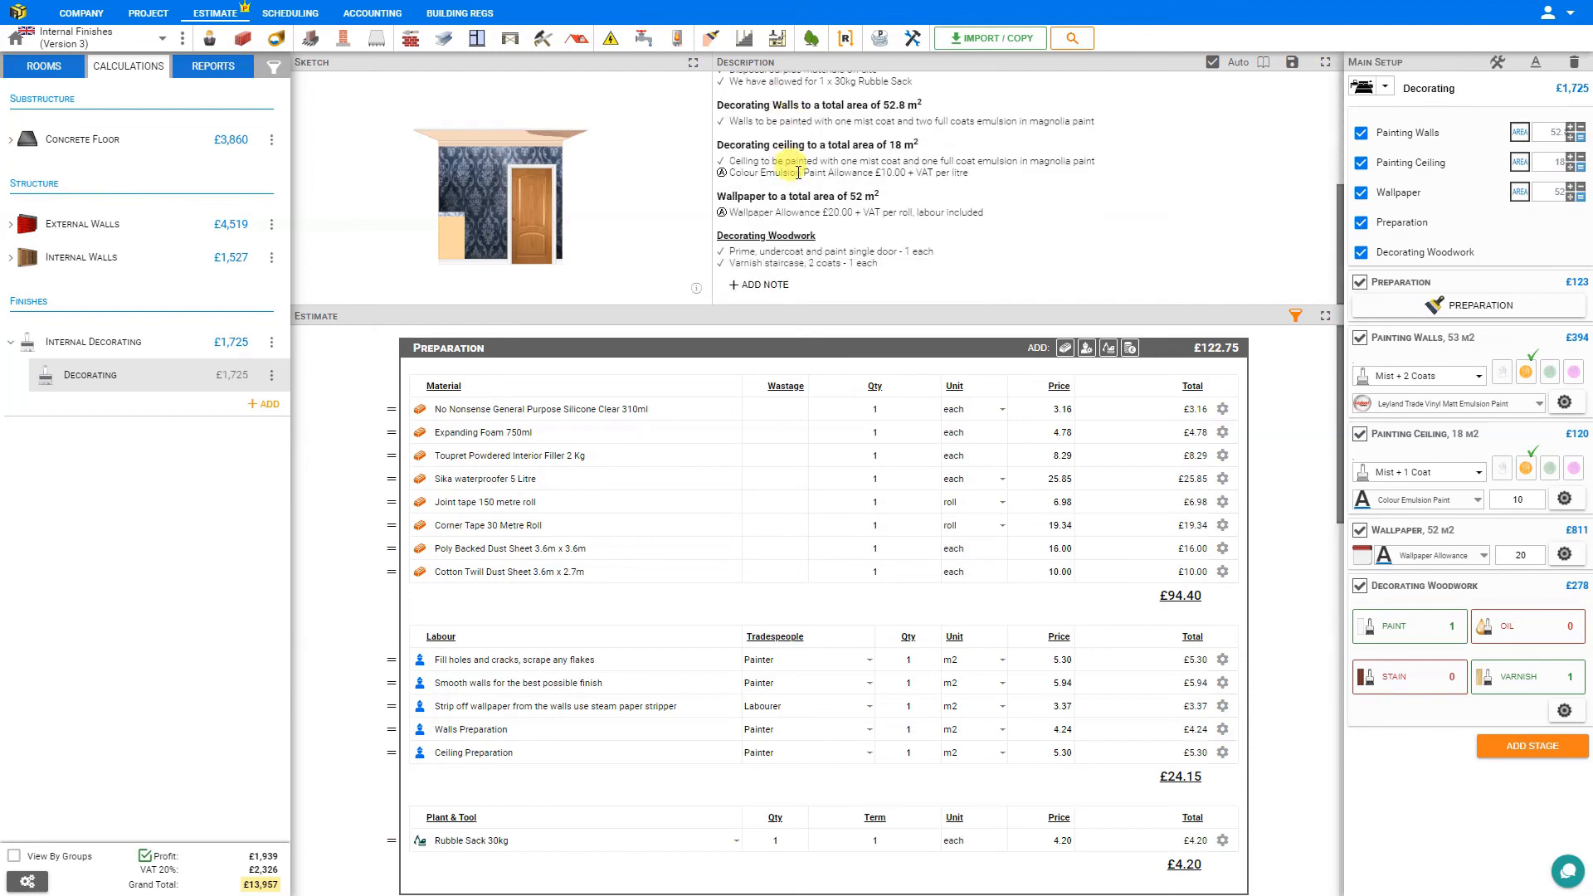
pyautogui.scroll(3, 798, 172)
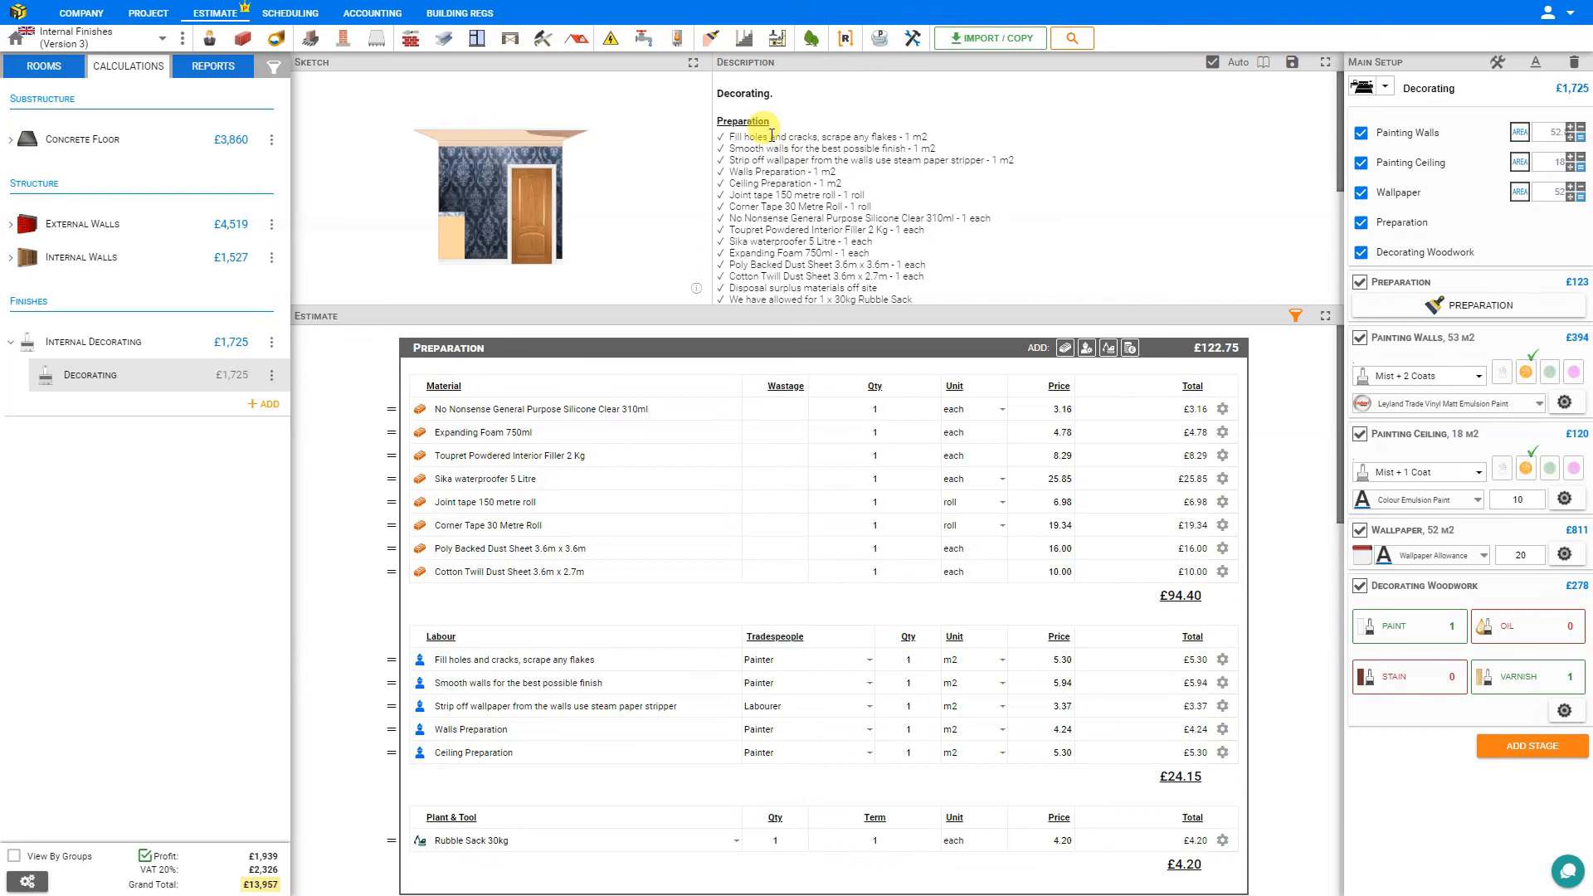
pyautogui.scroll(-3, 771, 137)
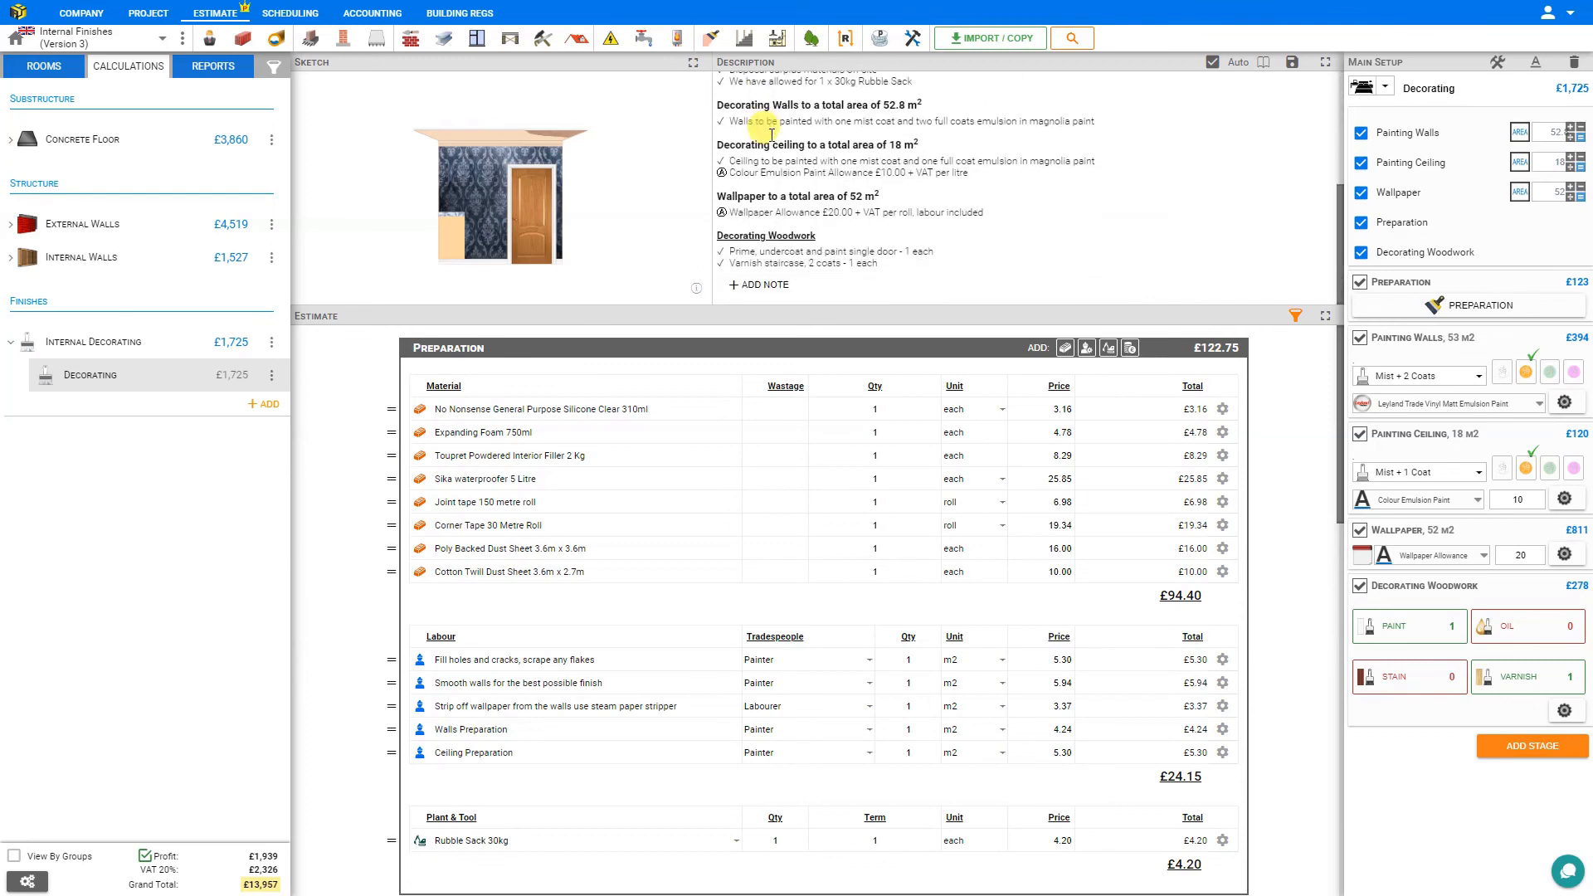
# Rename the Decorating calculation as Dining Room.
pyautogui.click(1433, 86)
pyautogui.doubleClick(1434, 88)
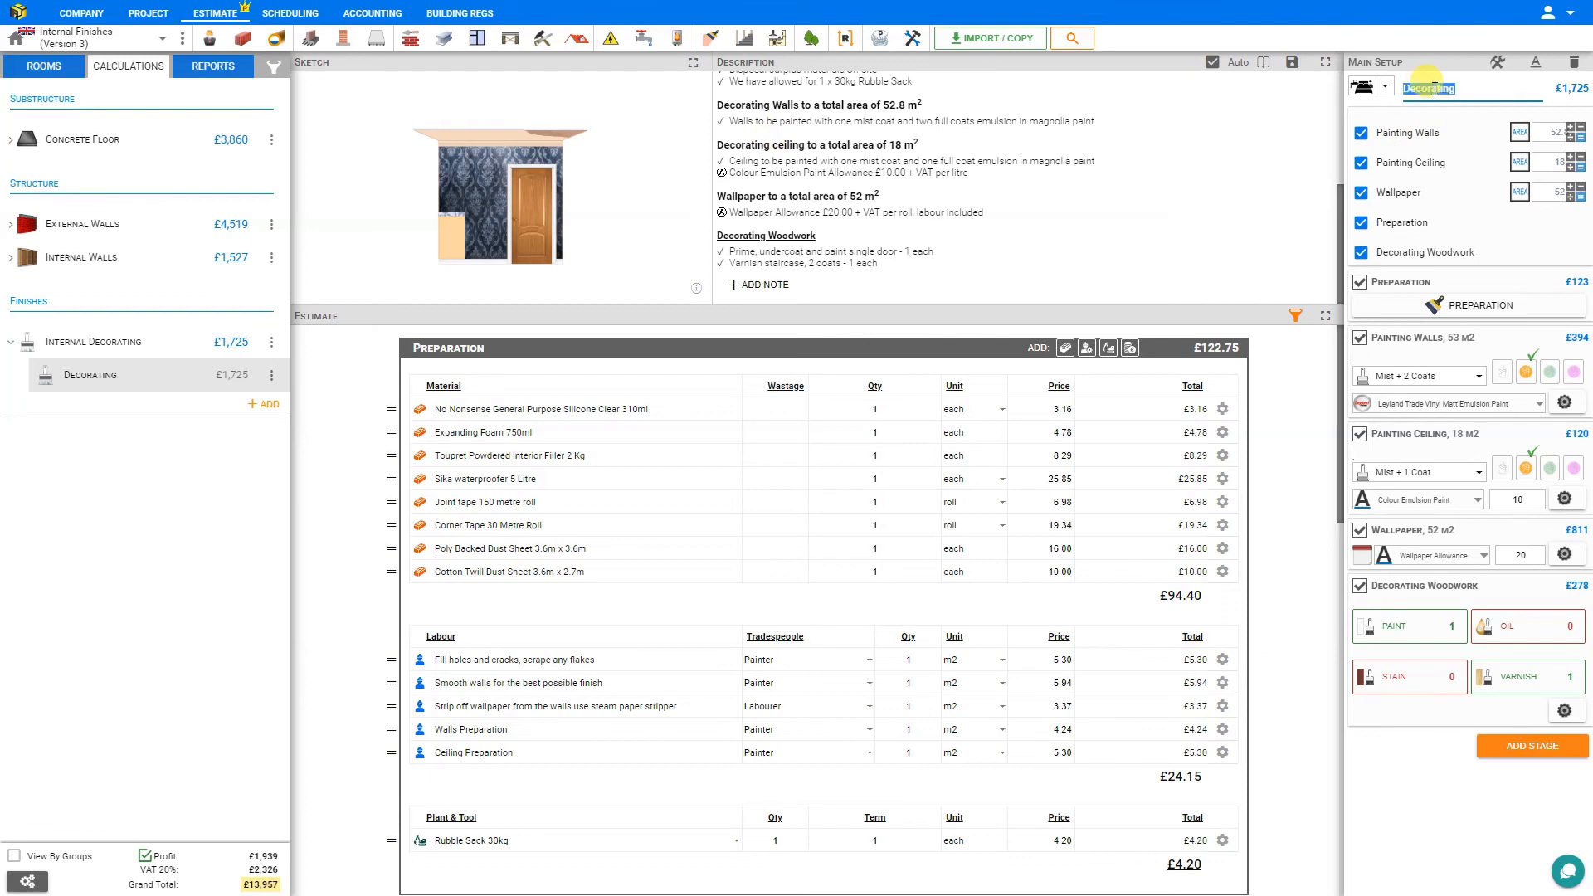
pyautogui.write('Dining Room')
pyautogui.press('Return')
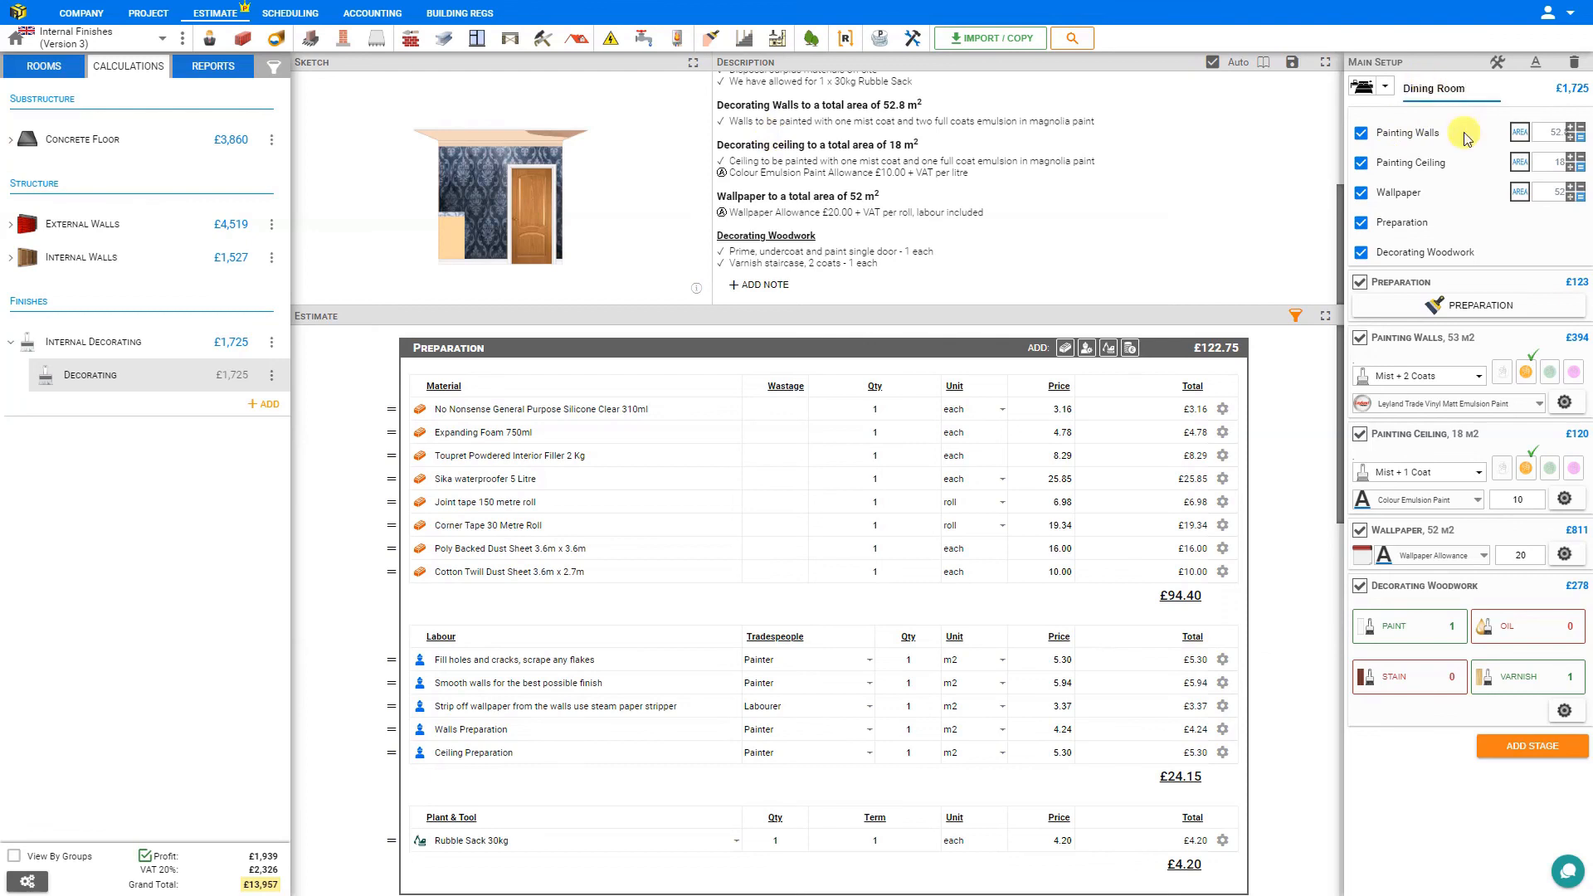
# Duplicate the Dining Room calculation and rename the original one as Living Room.
pyautogui.click(273, 378)
pyautogui.click(308, 409)
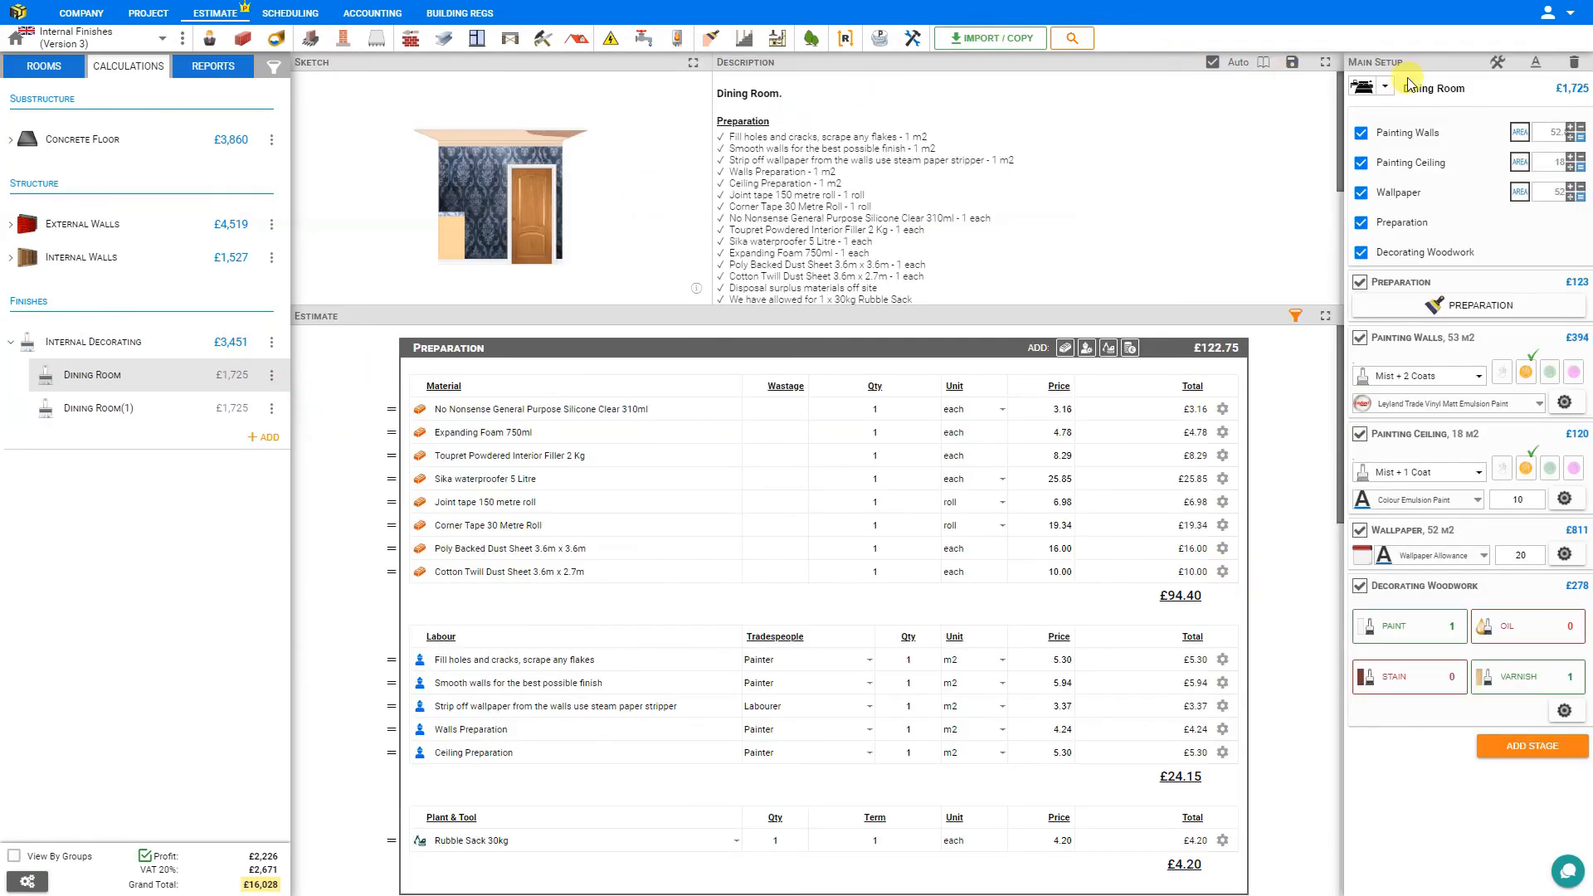
pyautogui.doubleClick(1421, 86)
pyautogui.write('Living')
# Set the Living Room's Painting Walls and Wallpaper areas to 30 m2 and exclude Decorating Woodwork.
pyautogui.click(1553, 132)
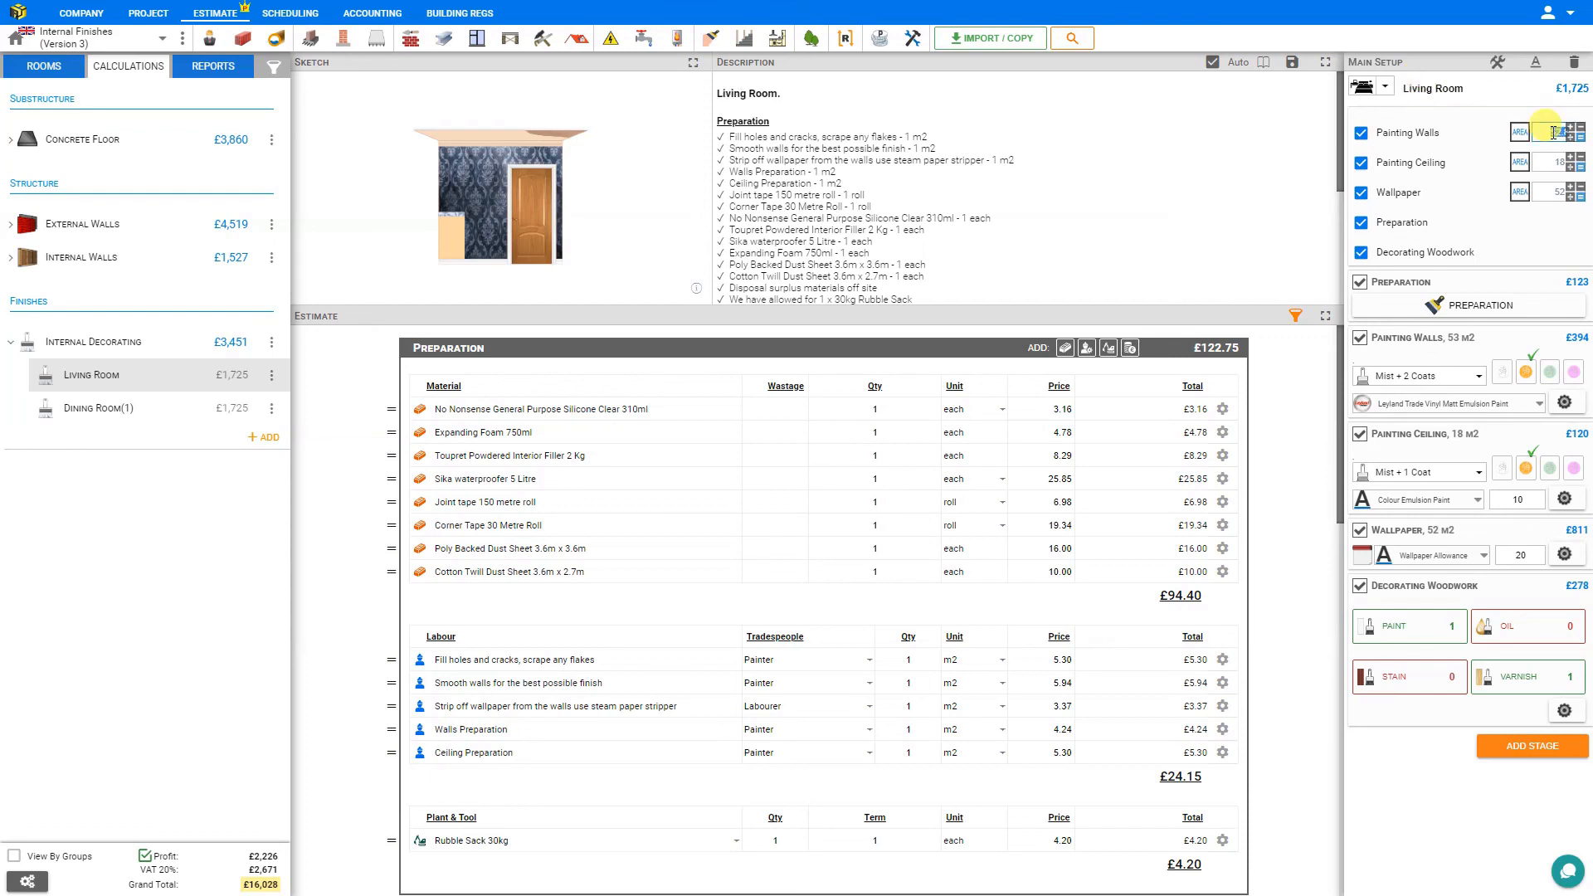
pyautogui.click(1551, 187)
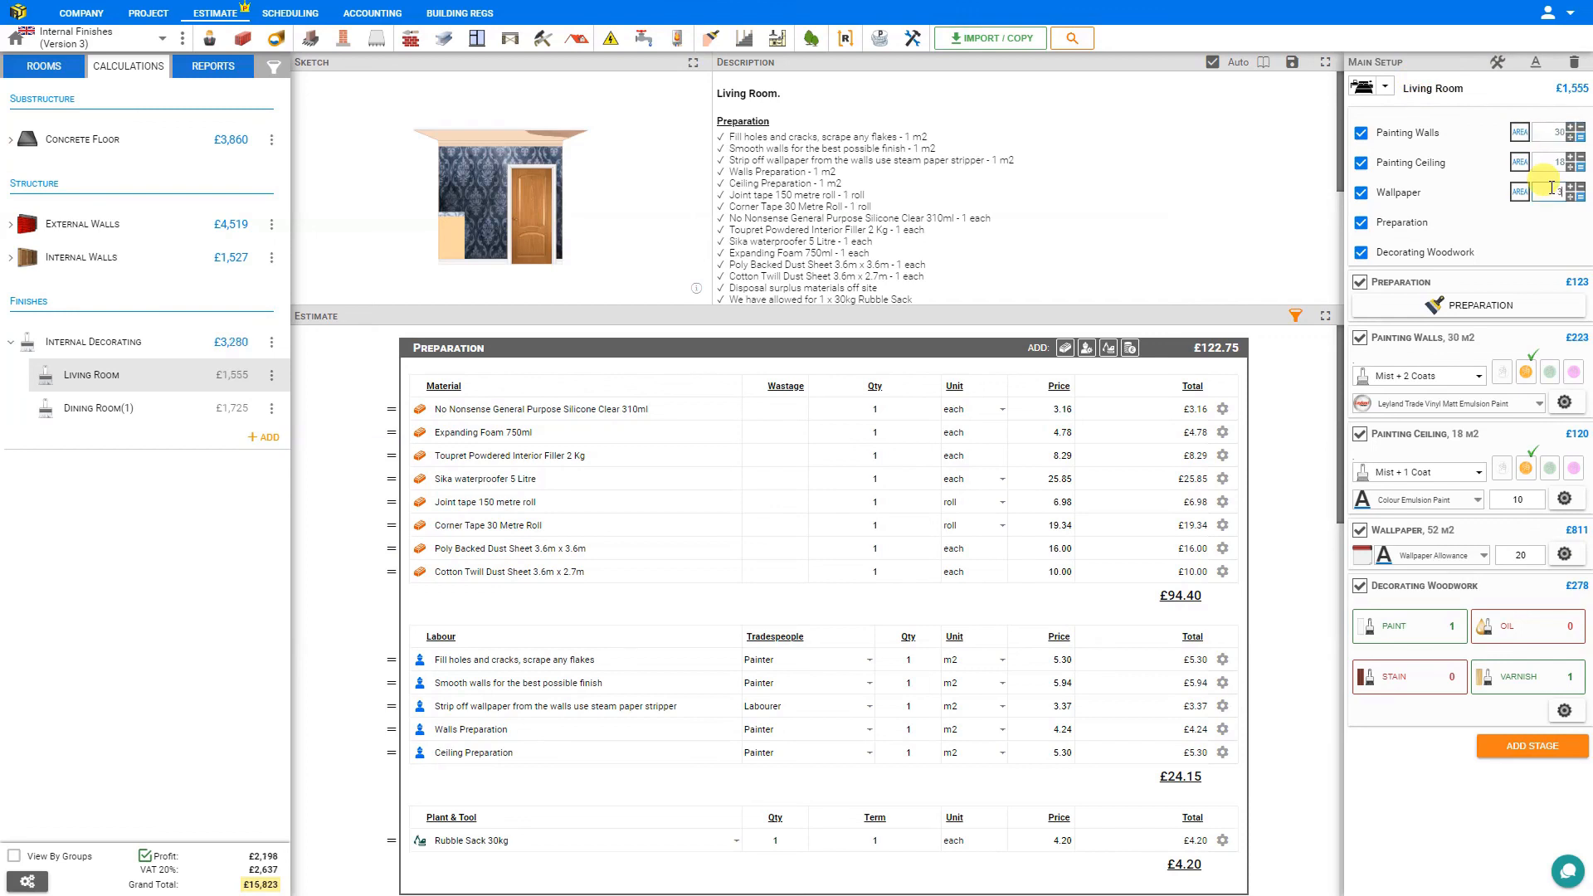
pyautogui.press('Return')
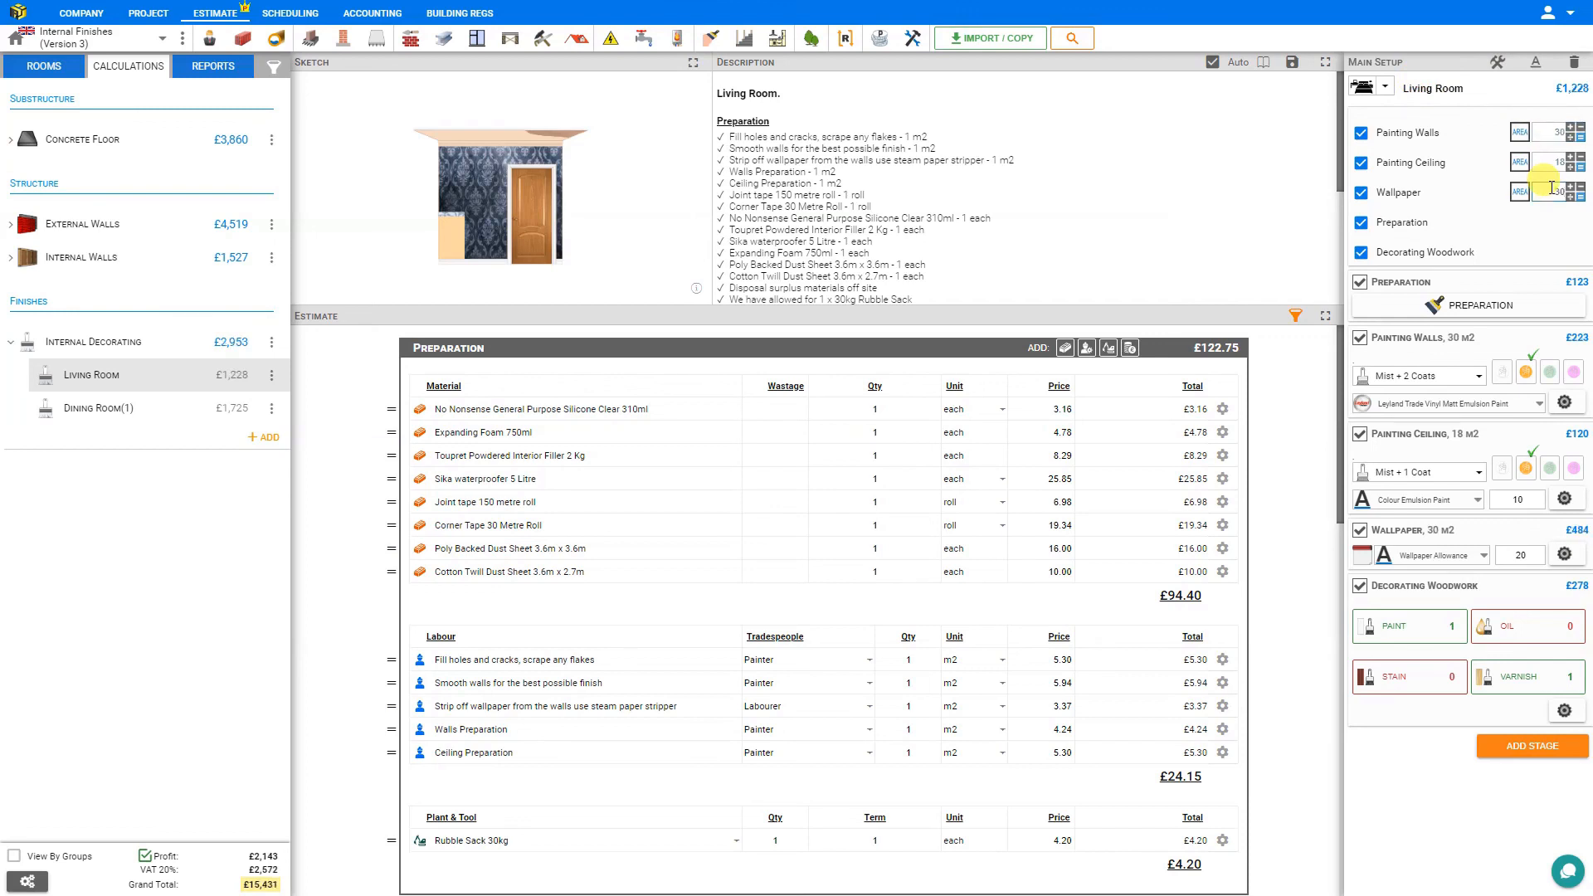
pyautogui.click(1359, 253)
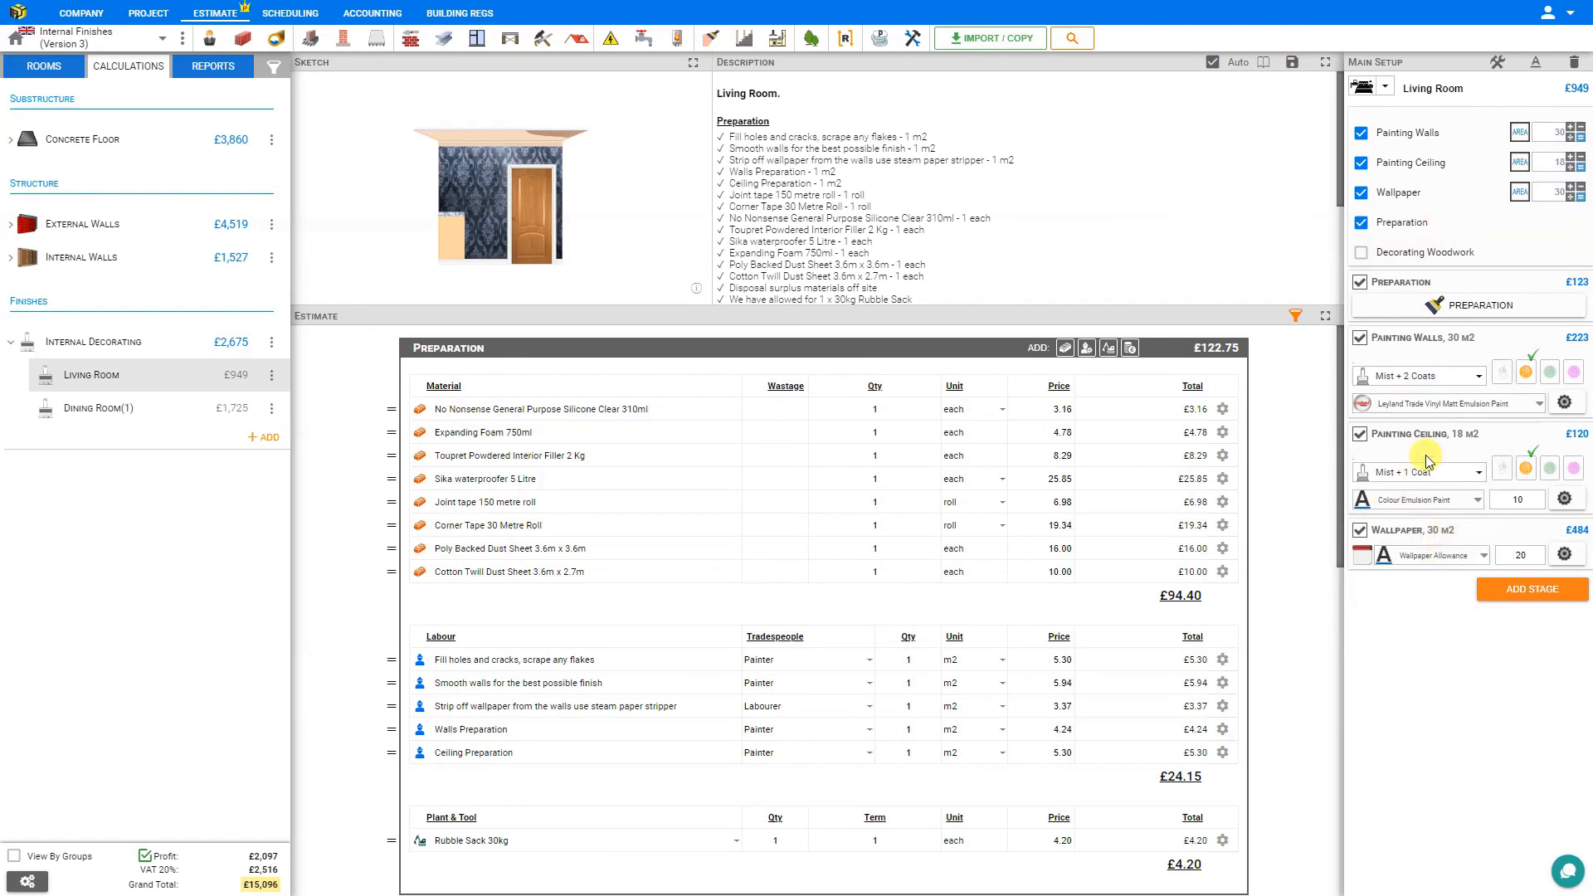
# Open the quote report and review the Living Room and Dining Room(1) descriptions under Internal Decorating.
pyautogui.click(216, 67)
pyautogui.scroll(-5, 570, 423)
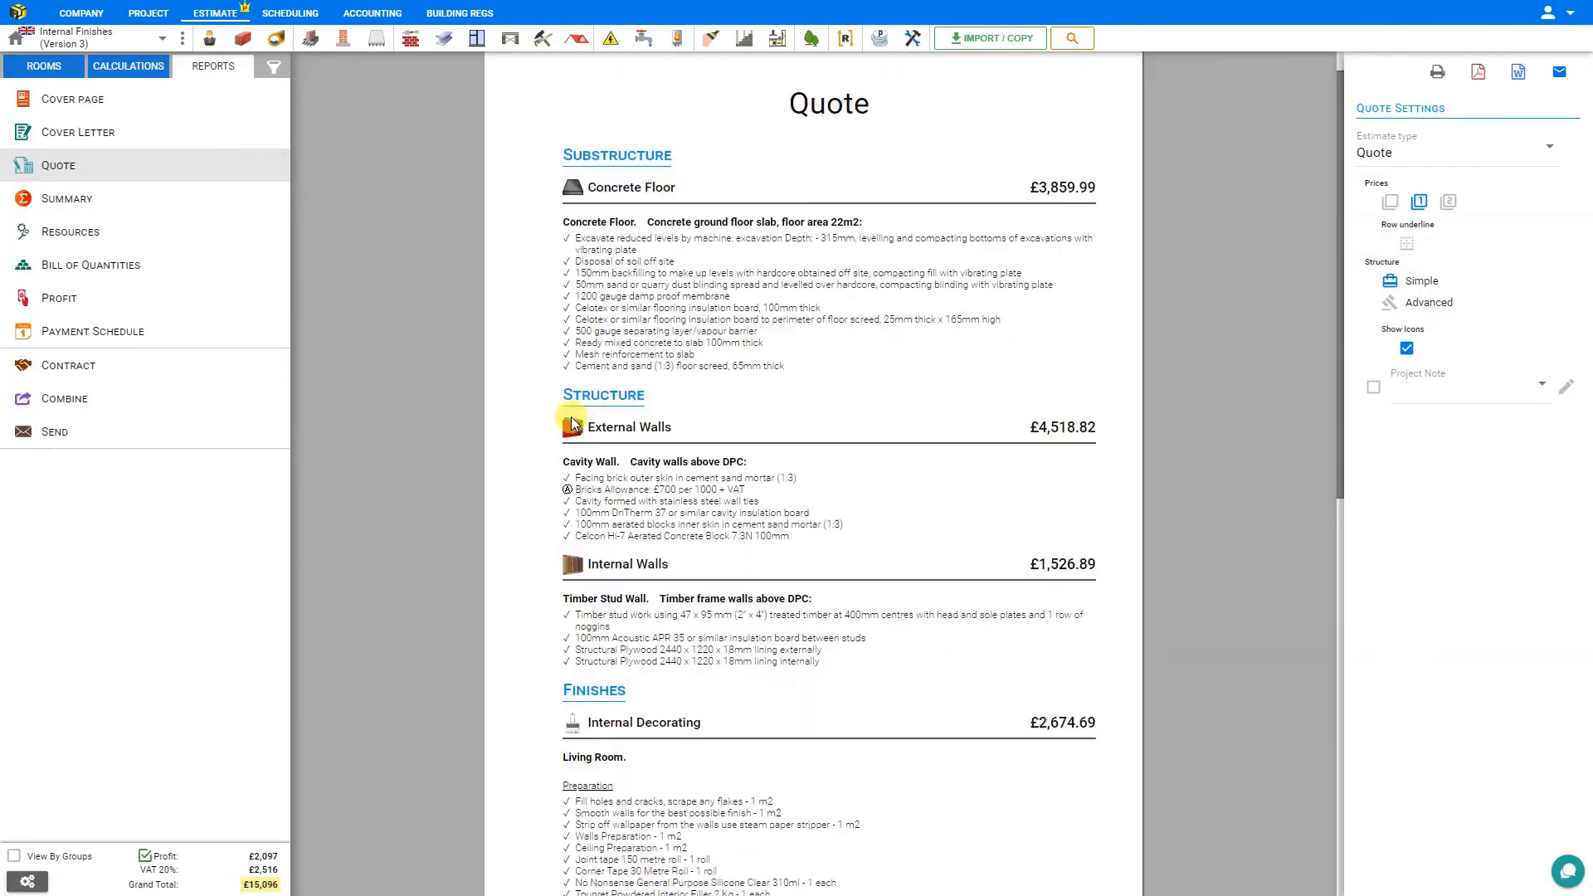
pyautogui.scroll(-3, 571, 423)
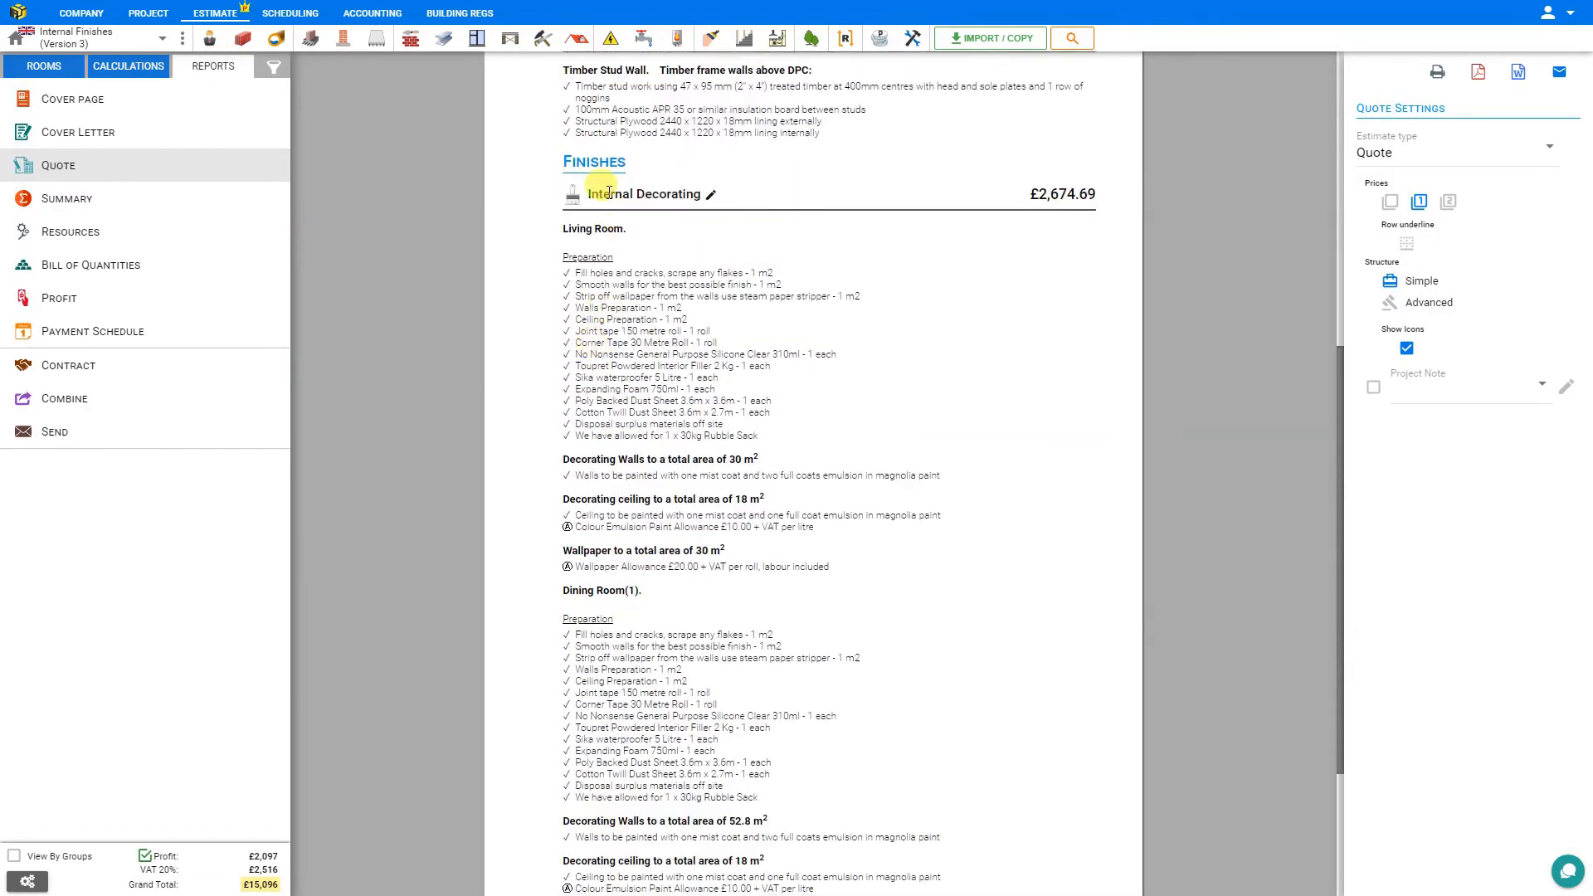
pyautogui.scroll(-1, 646, 193)
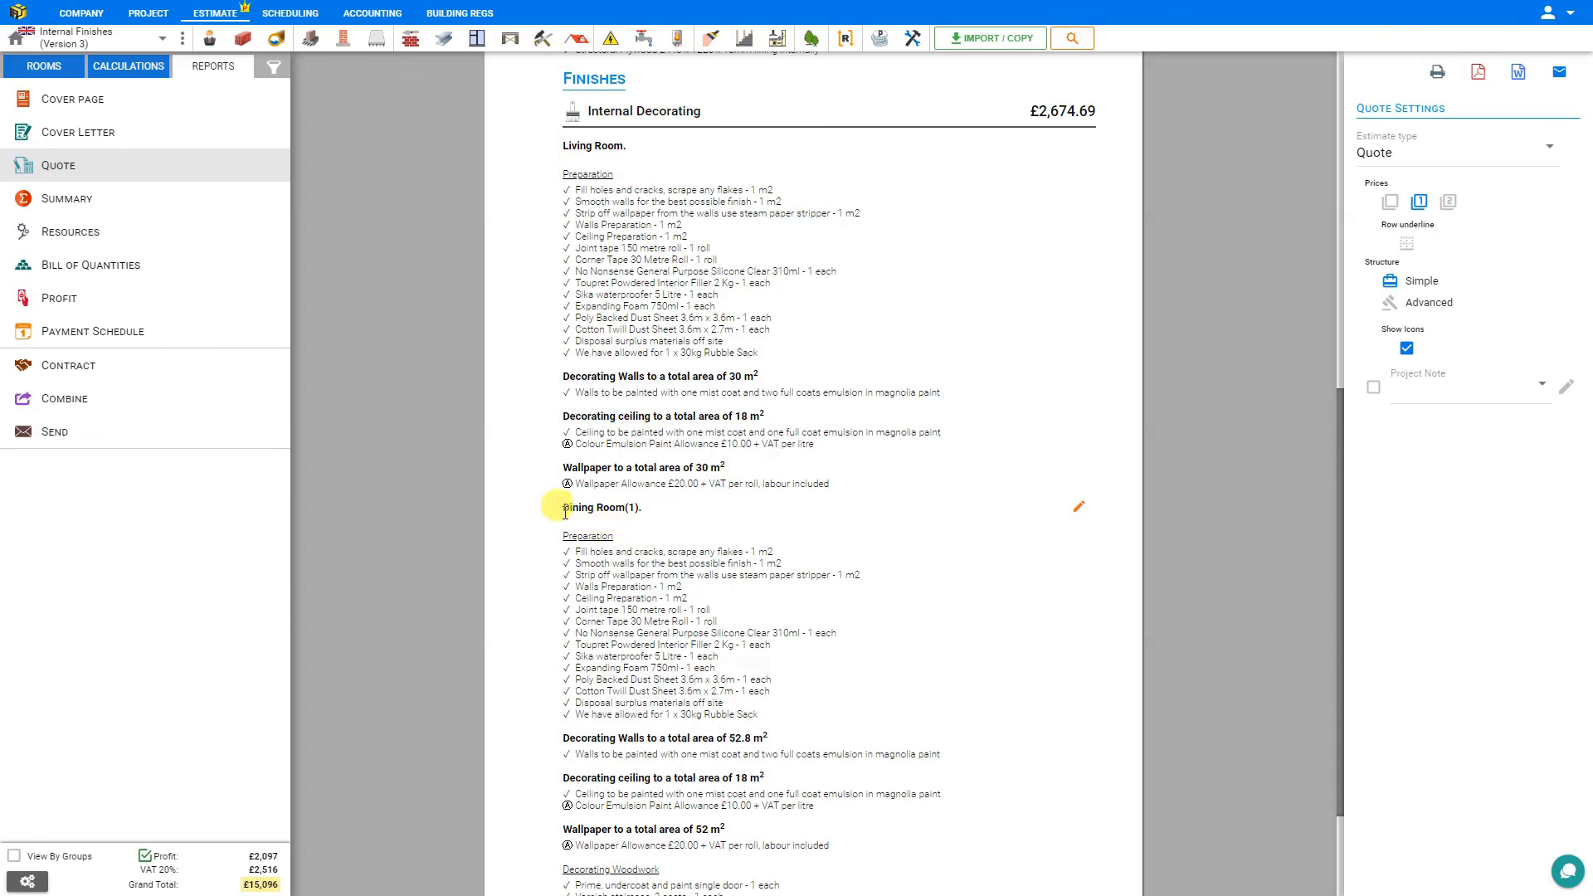
pyautogui.scroll(-2, 661, 543)
pyautogui.scroll(2, 661, 547)
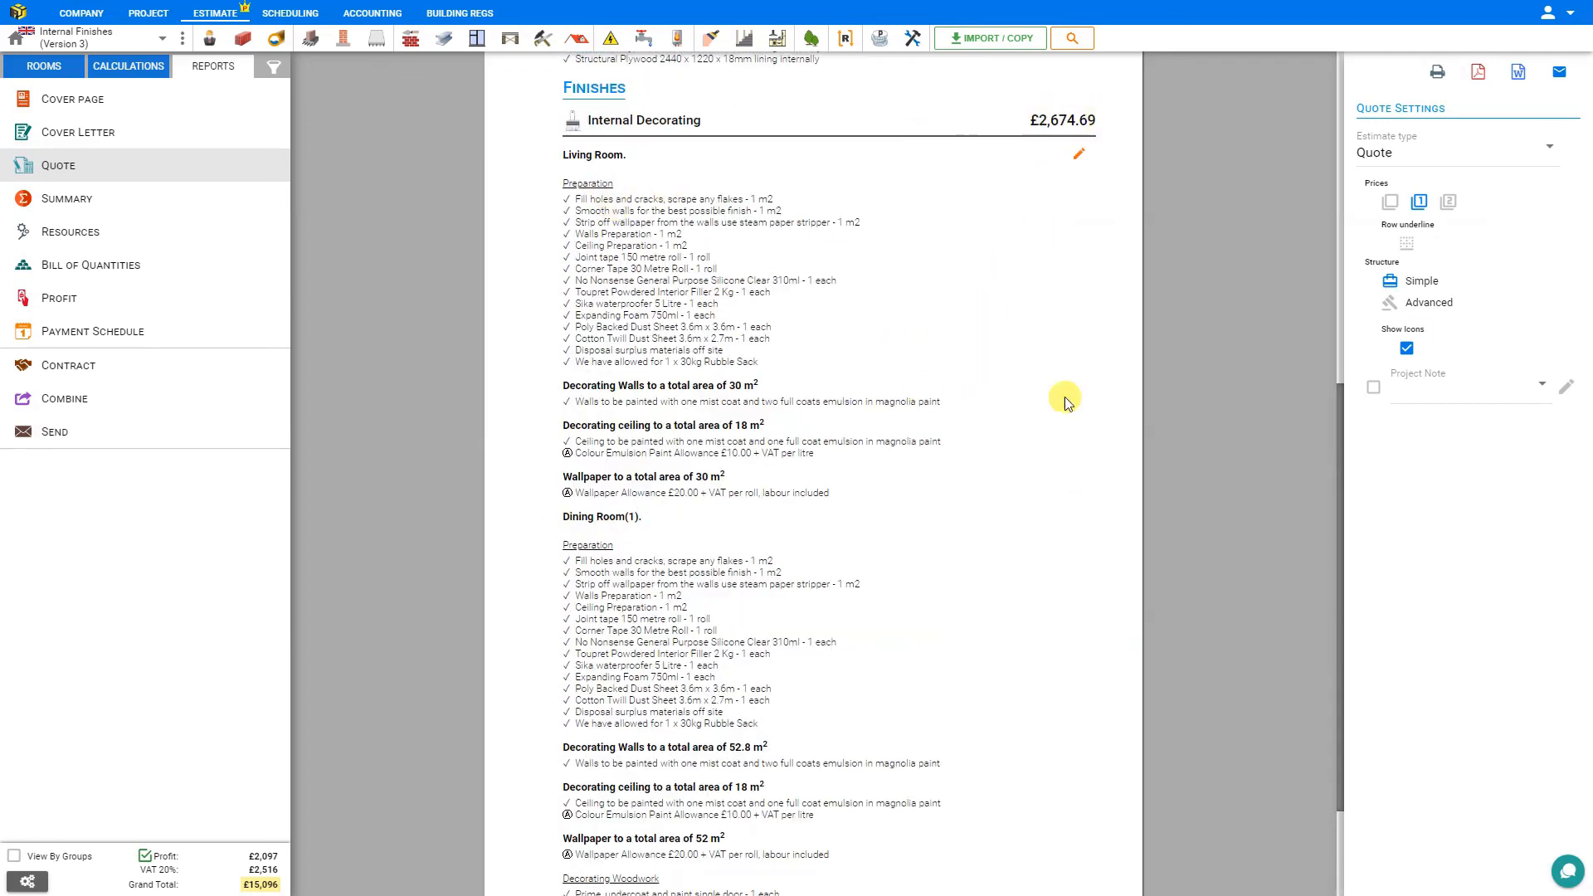
# Switch the quote to the Advanced structure and review its material, labour and plant breakdown down to the grand total.
pyautogui.click(1436, 306)
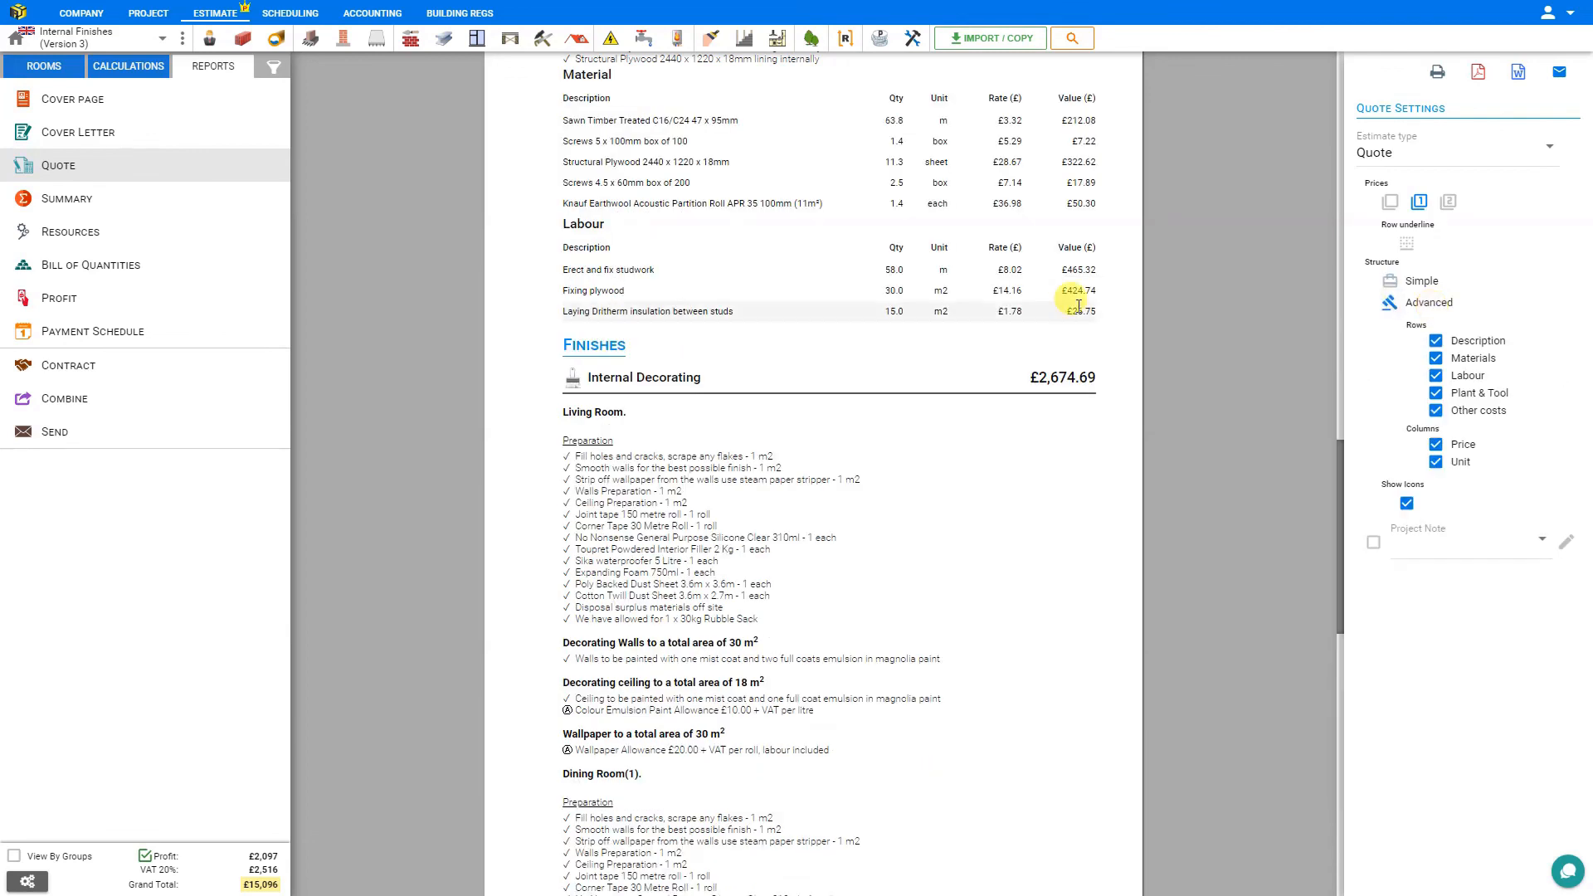
pyautogui.scroll(-15, 1069, 309)
pyautogui.scroll(5, 1077, 306)
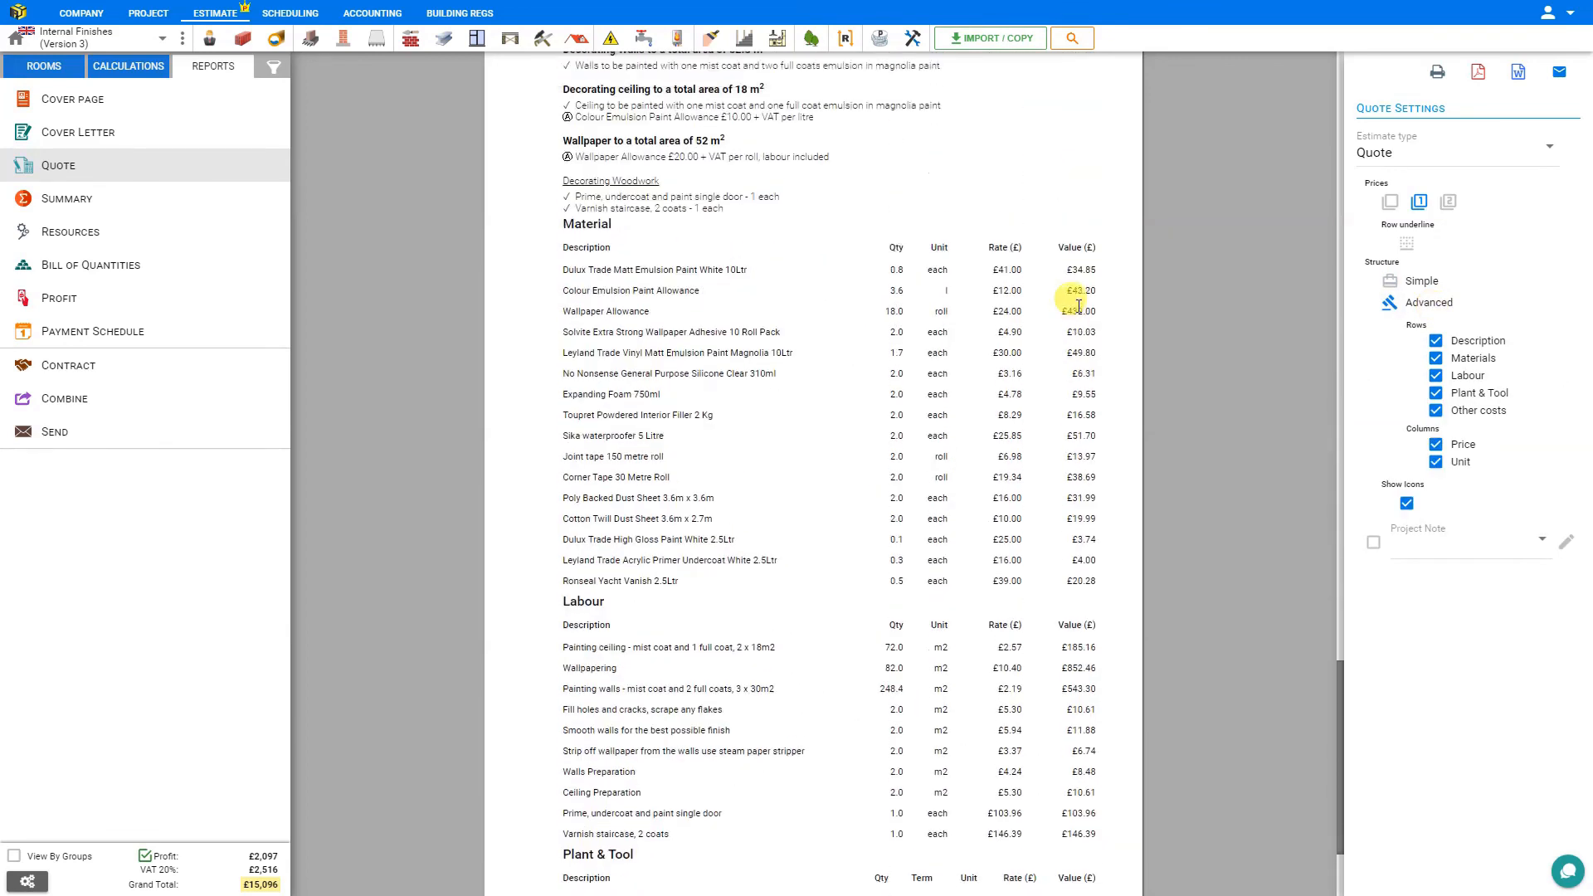
pyautogui.scroll(-5, 1078, 310)
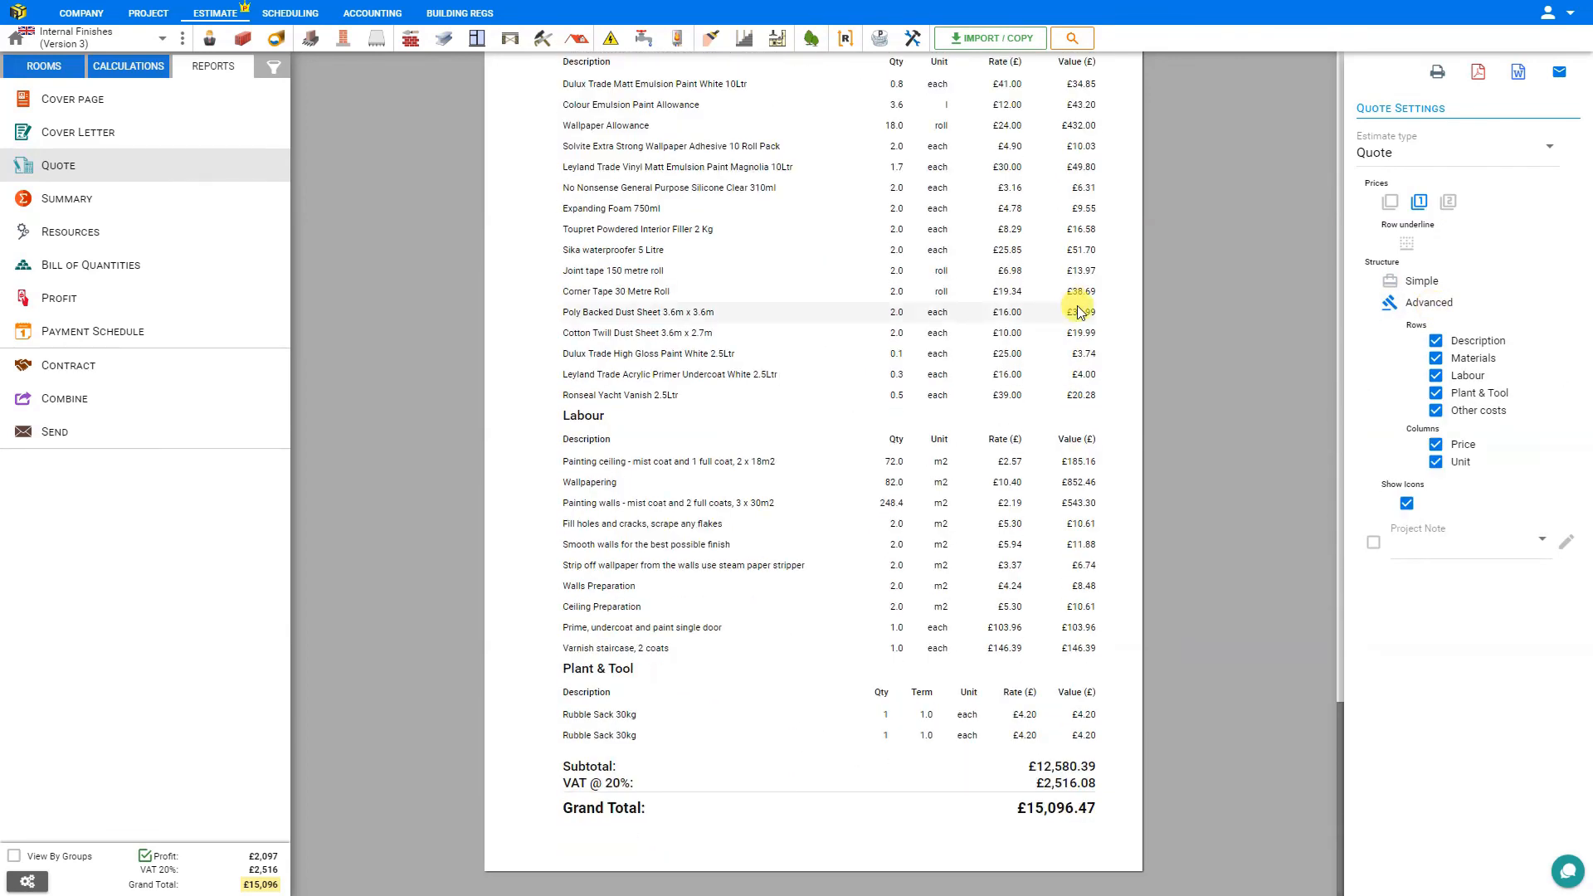